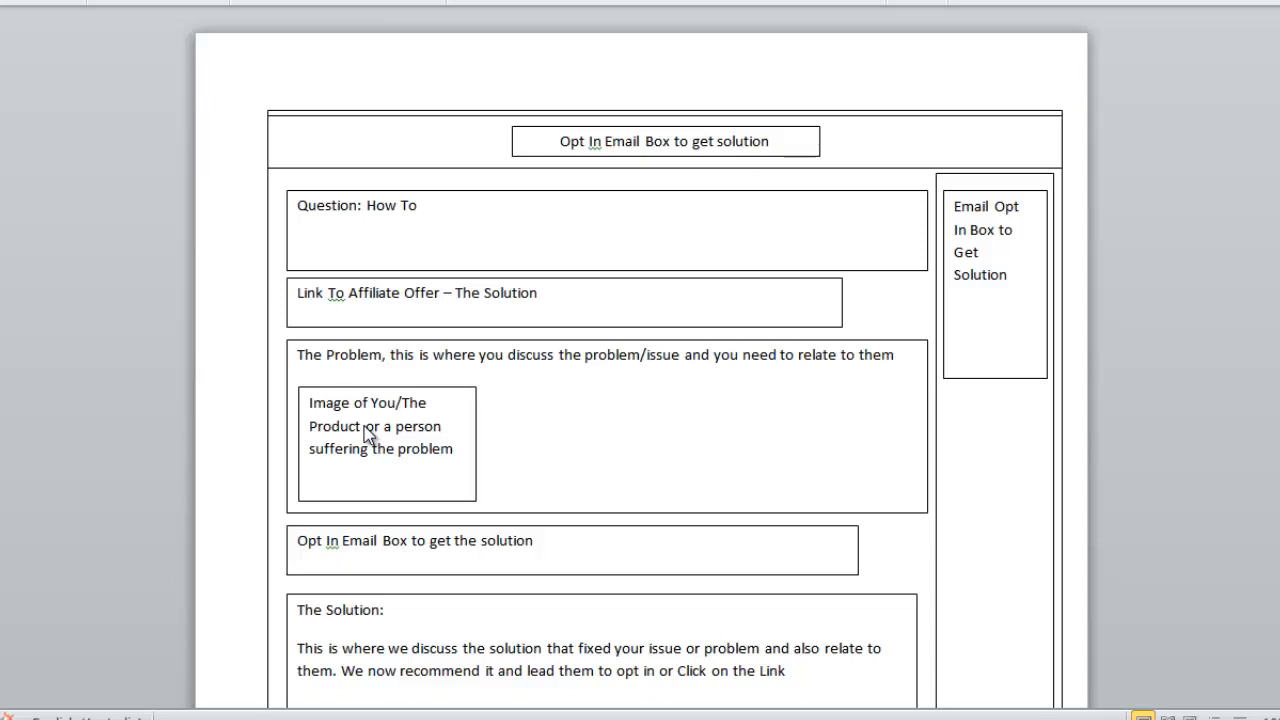
Review the landing page layout plan from the question box down to the final opt-in box.
{"action": "scroll", "coordinate": [367, 434], "scroll_direction": "down", "scroll_amount": 1}
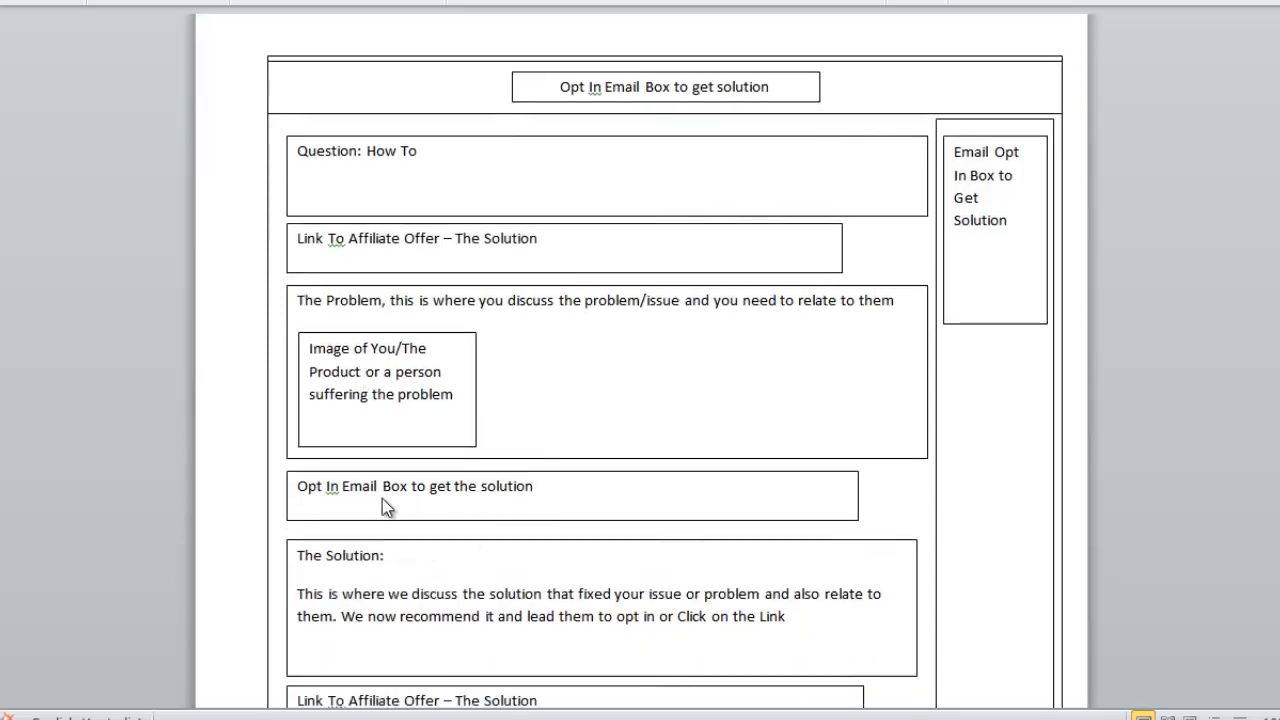
{"action": "scroll", "coordinate": [680, 500], "scroll_direction": "down", "scroll_amount": 1}
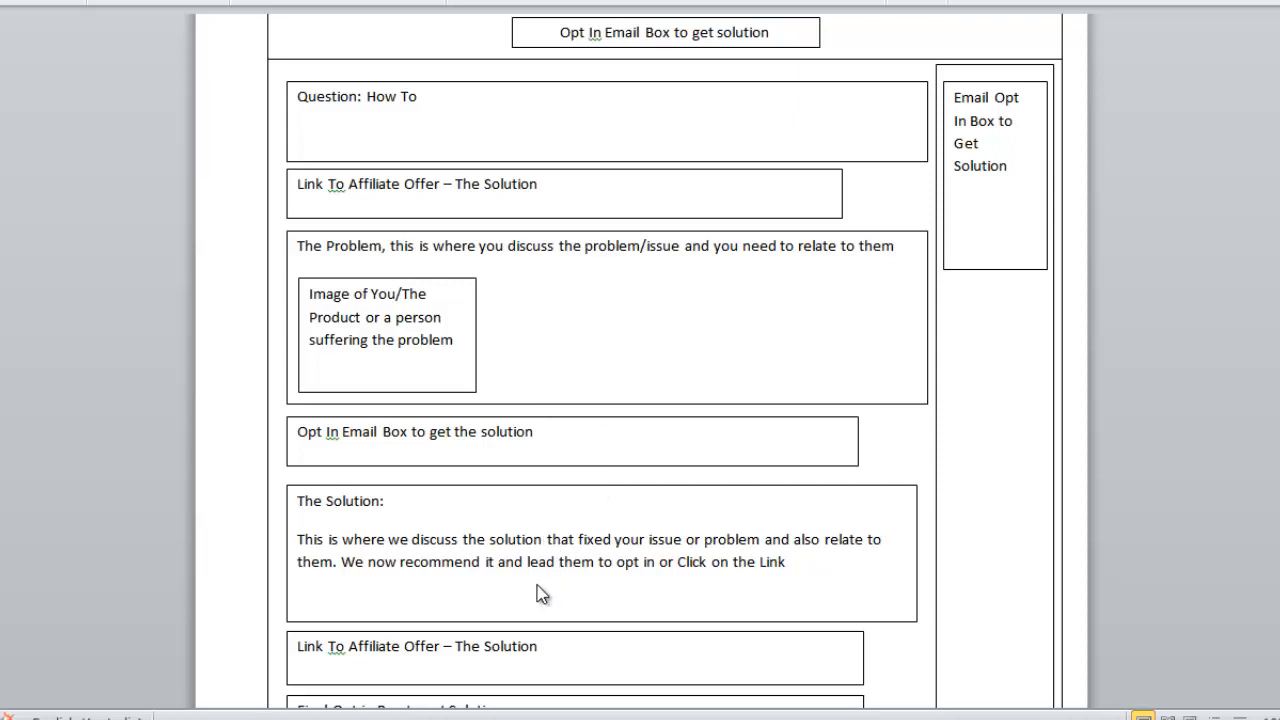
{"action": "scroll", "coordinate": [503, 566], "scroll_direction": "down", "scroll_amount": 2}
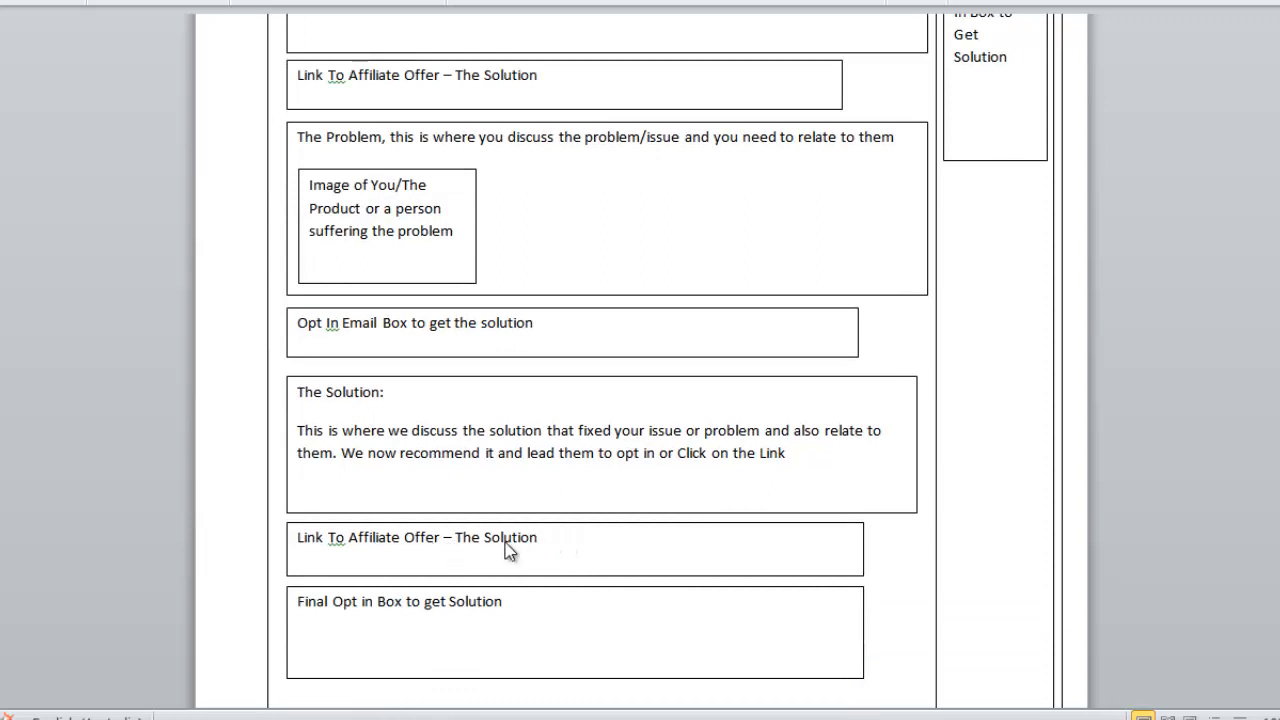
{"action": "scroll", "coordinate": [566, 617], "scroll_direction": "down", "scroll_amount": 1}
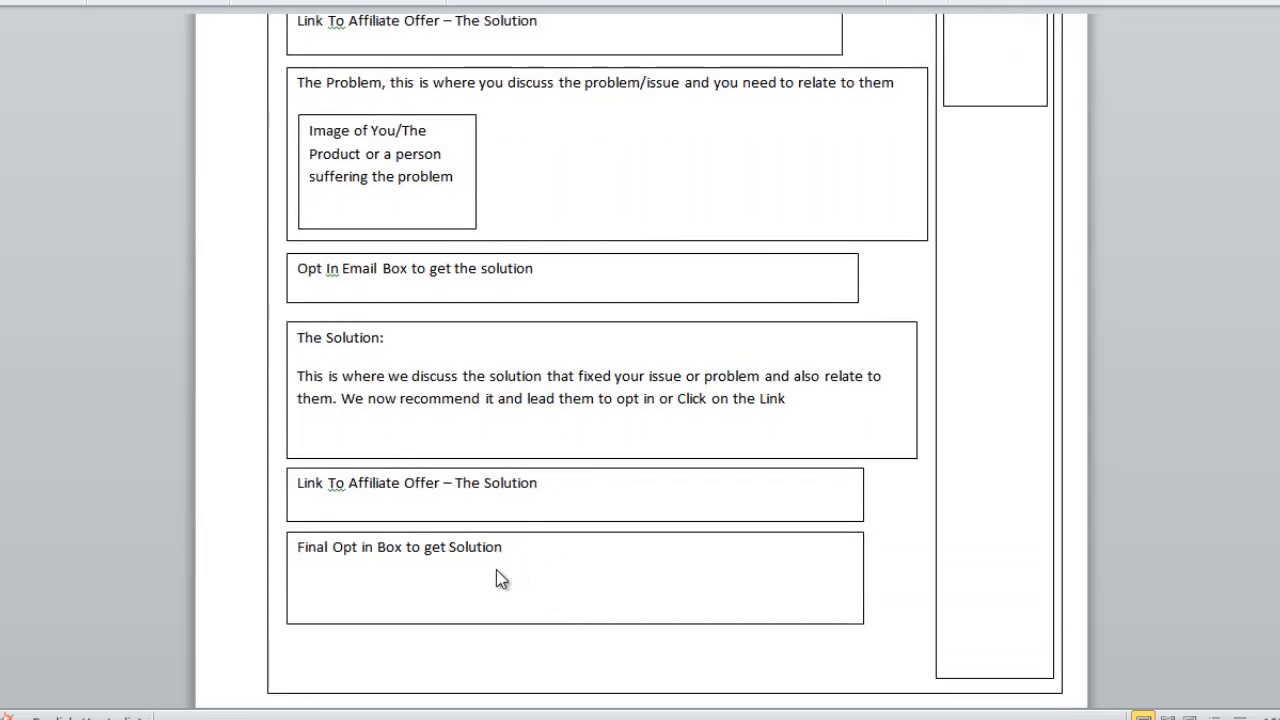
{"action": "scroll", "coordinate": [590, 595], "scroll_direction": "up", "scroll_amount": 2}
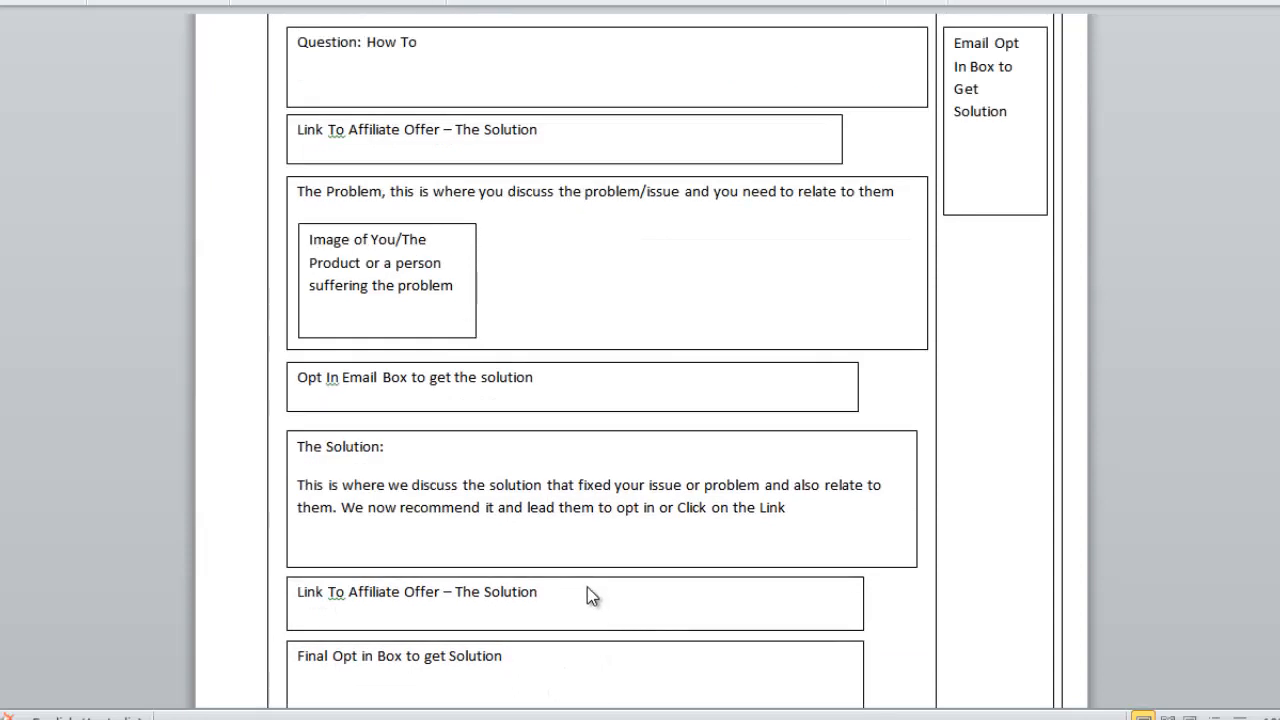
{"action": "scroll", "coordinate": [590, 596], "scroll_direction": "up", "scroll_amount": 1}
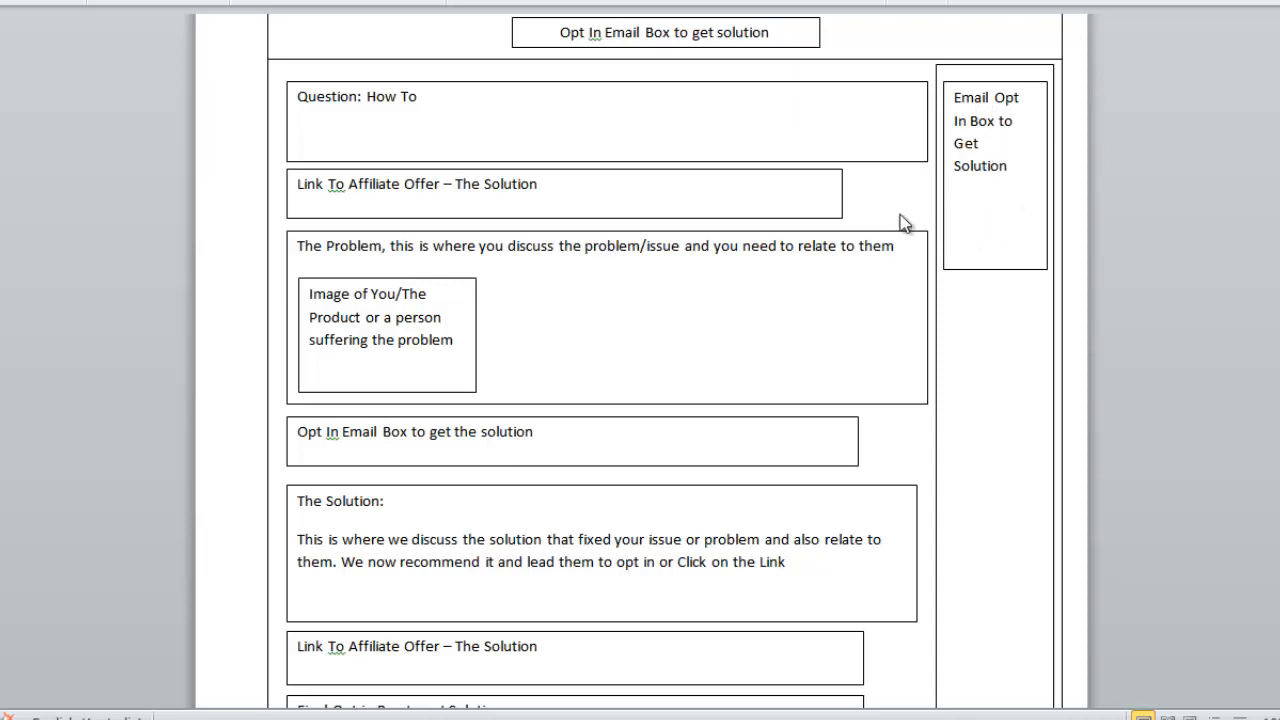
{"action": "scroll", "coordinate": [514, 425], "scroll_direction": "up", "scroll_amount": 1}
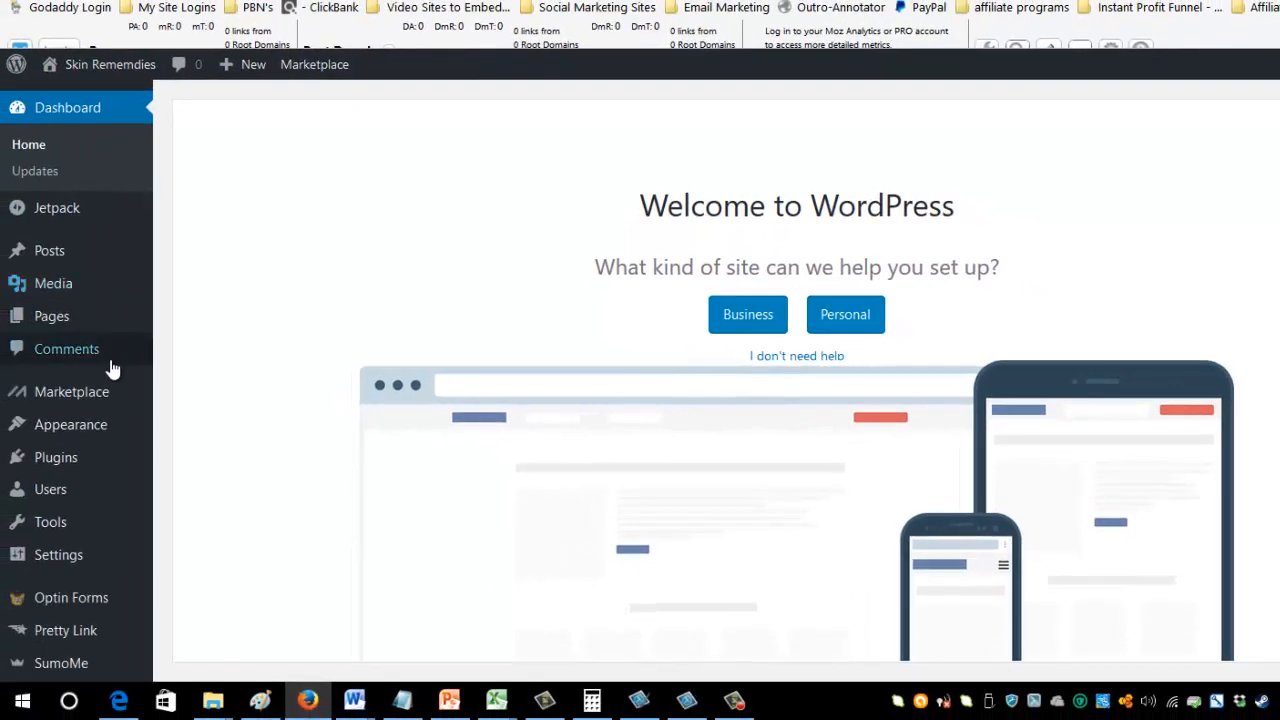
Switch to the WordPress admin in Firefox and look through the site's installed themes.
{"action": "mouse_move", "coordinate": [123, 430]}
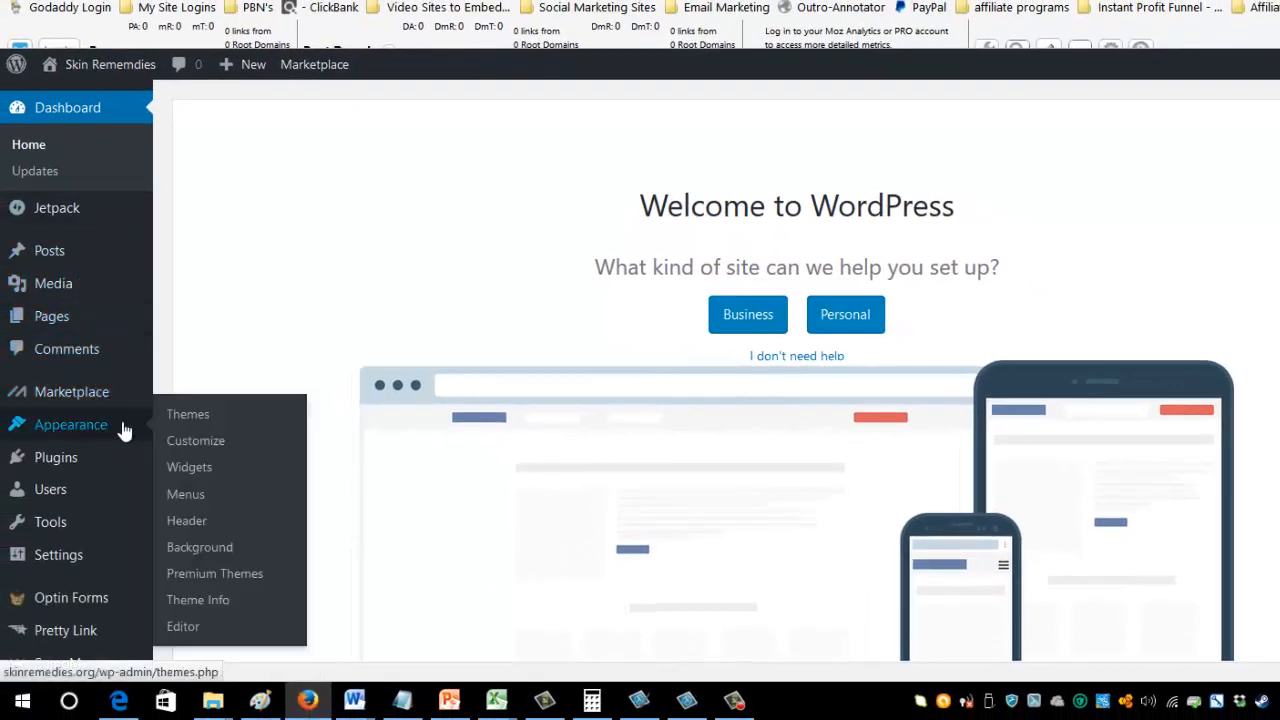
{"action": "left_click", "coordinate": [208, 412]}
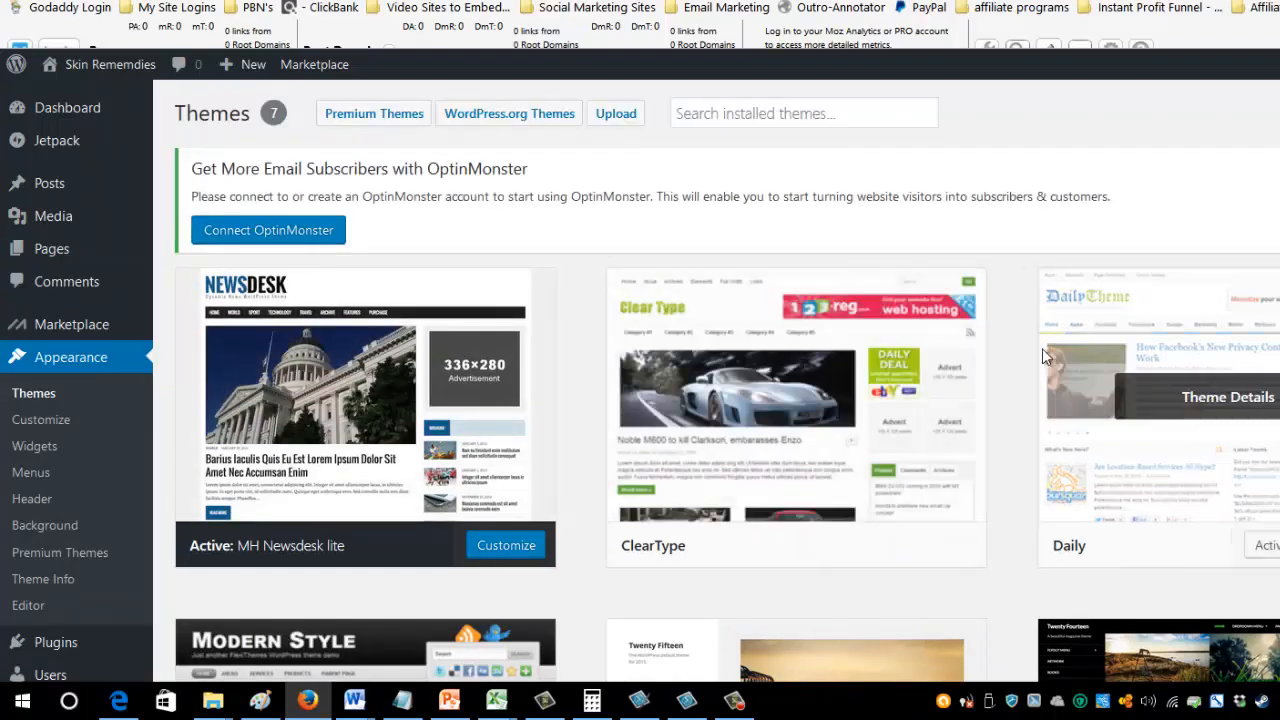
{"action": "scroll", "coordinate": [600, 400], "scroll_direction": "down", "scroll_amount": 6}
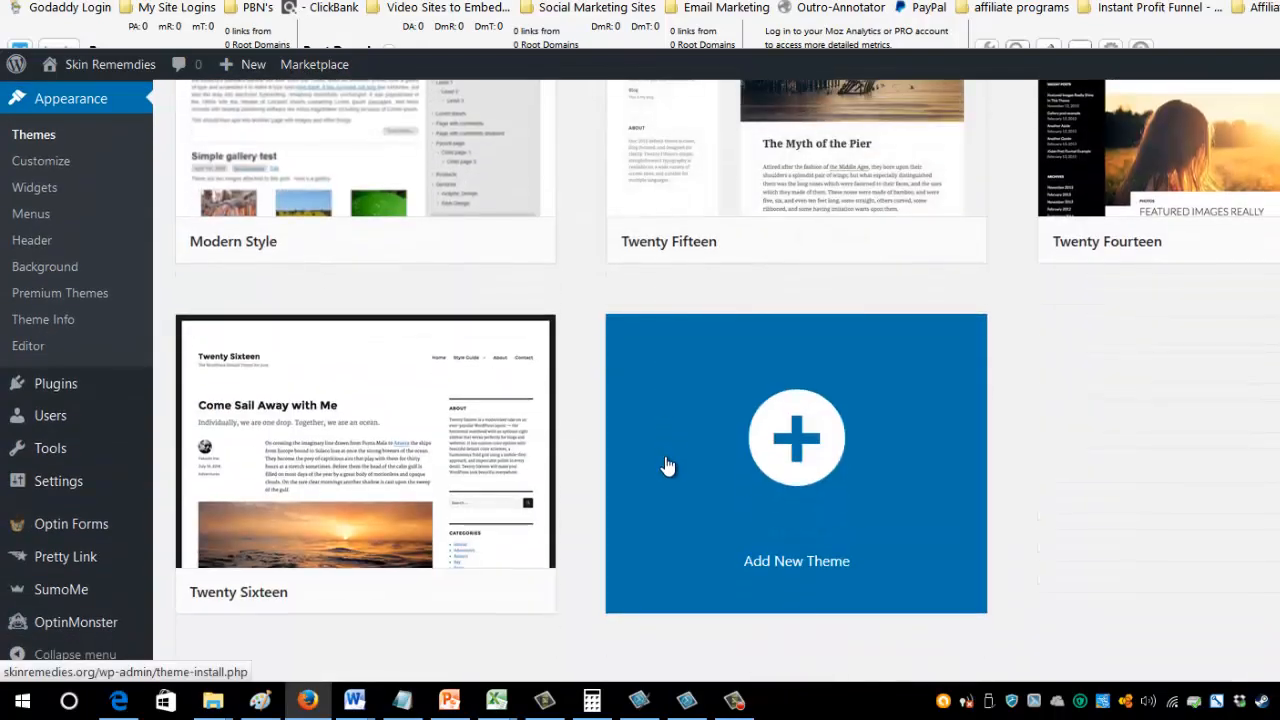
{"action": "scroll", "coordinate": [665, 465], "scroll_direction": "up", "scroll_amount": 7}
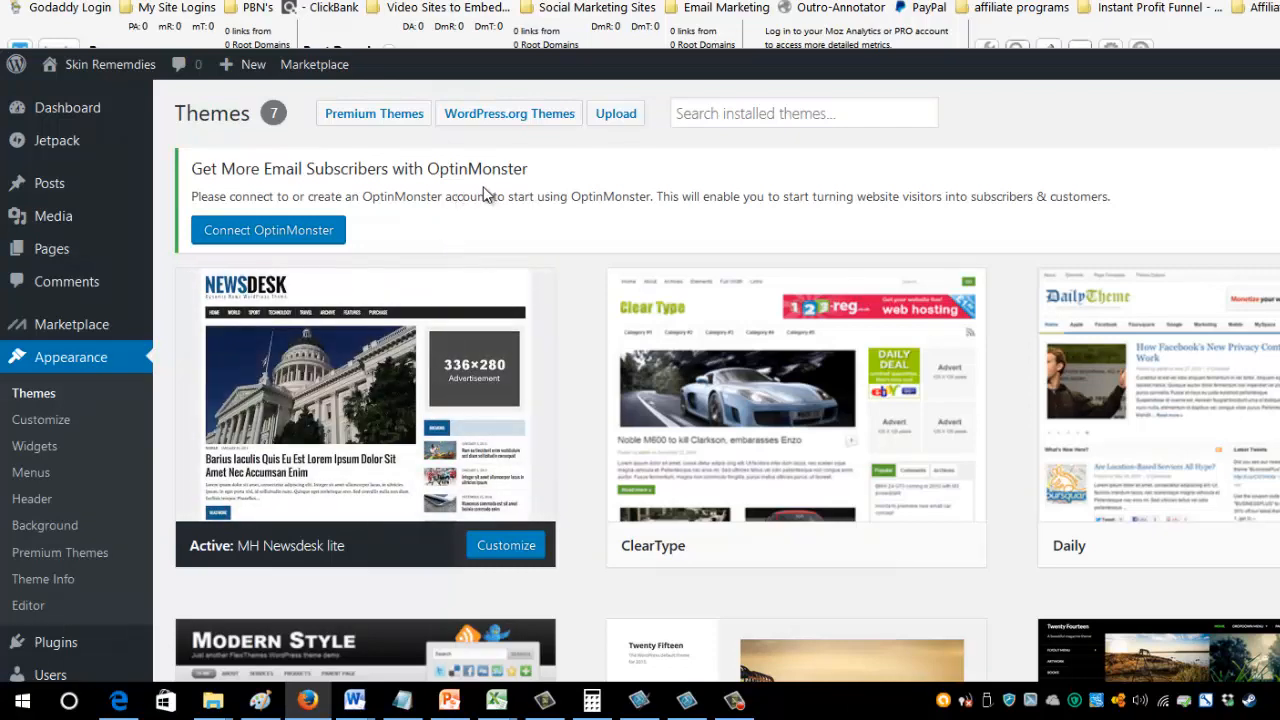
Search the WordPress.org themes for "MH news" and browse the matching theme previews.
{"action": "left_click", "coordinate": [495, 120]}
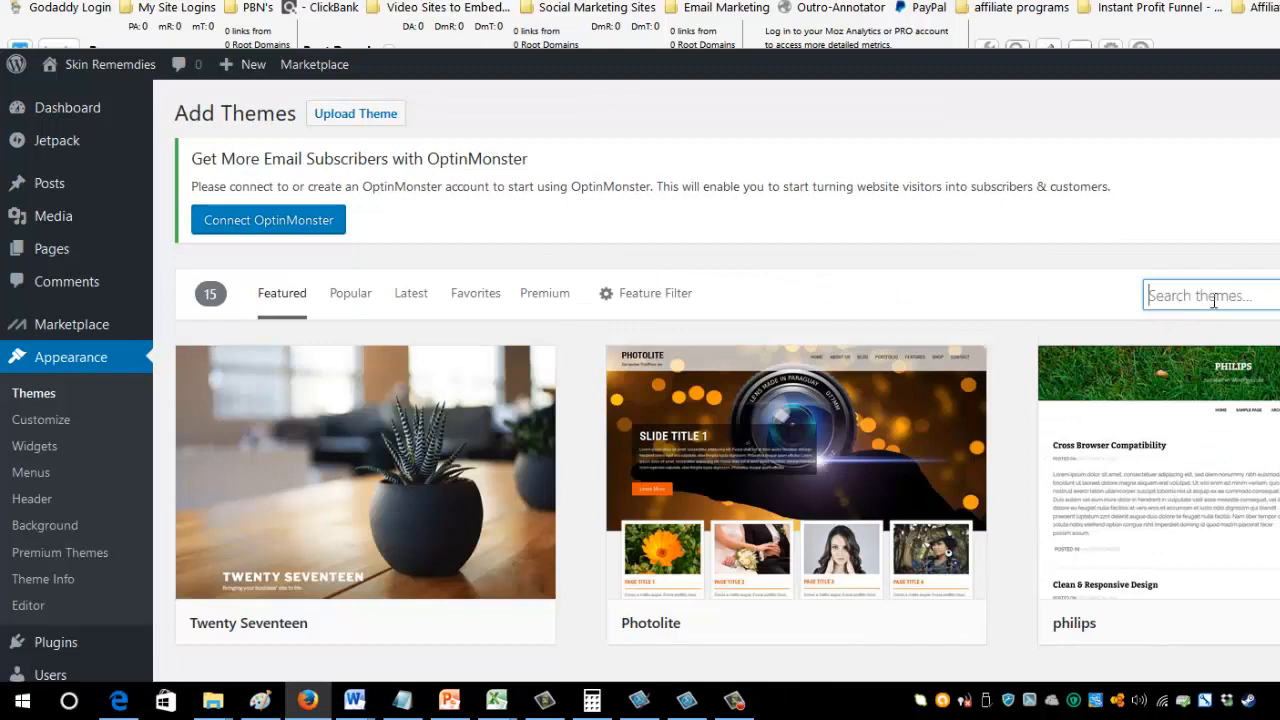
{"action": "type", "text": "MH news"}
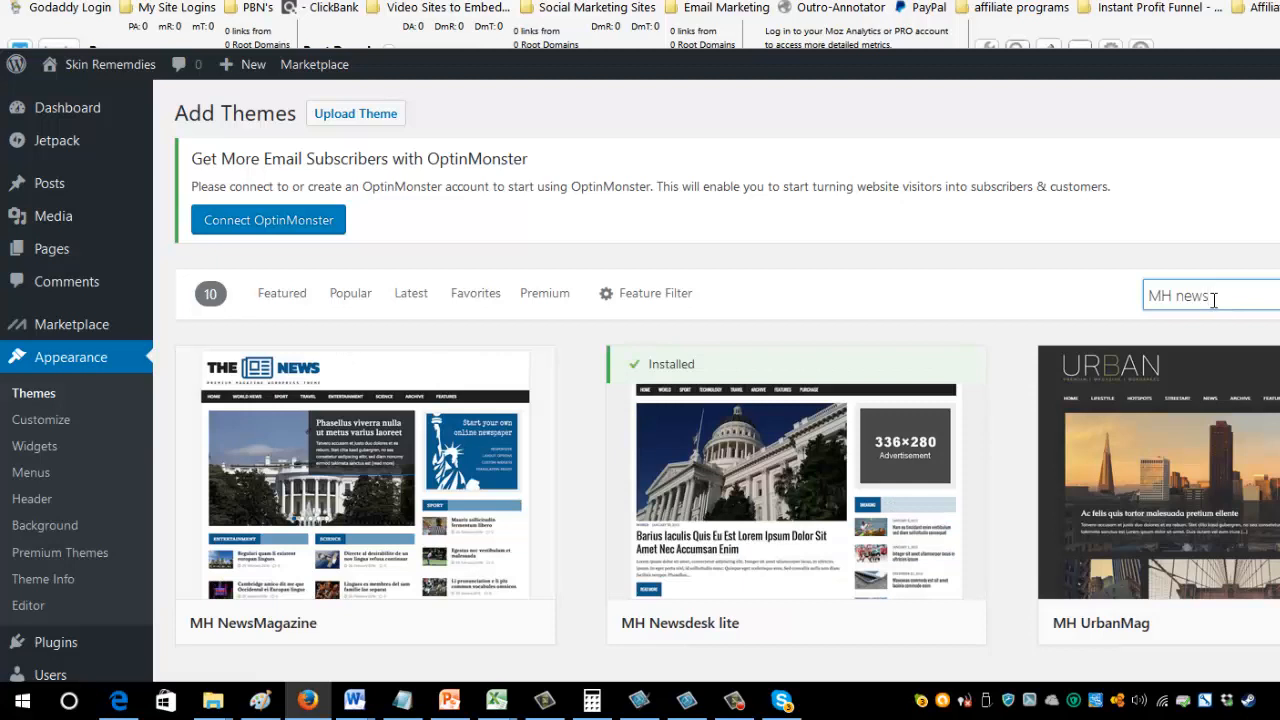
{"action": "mouse_move", "coordinate": [330, 497]}
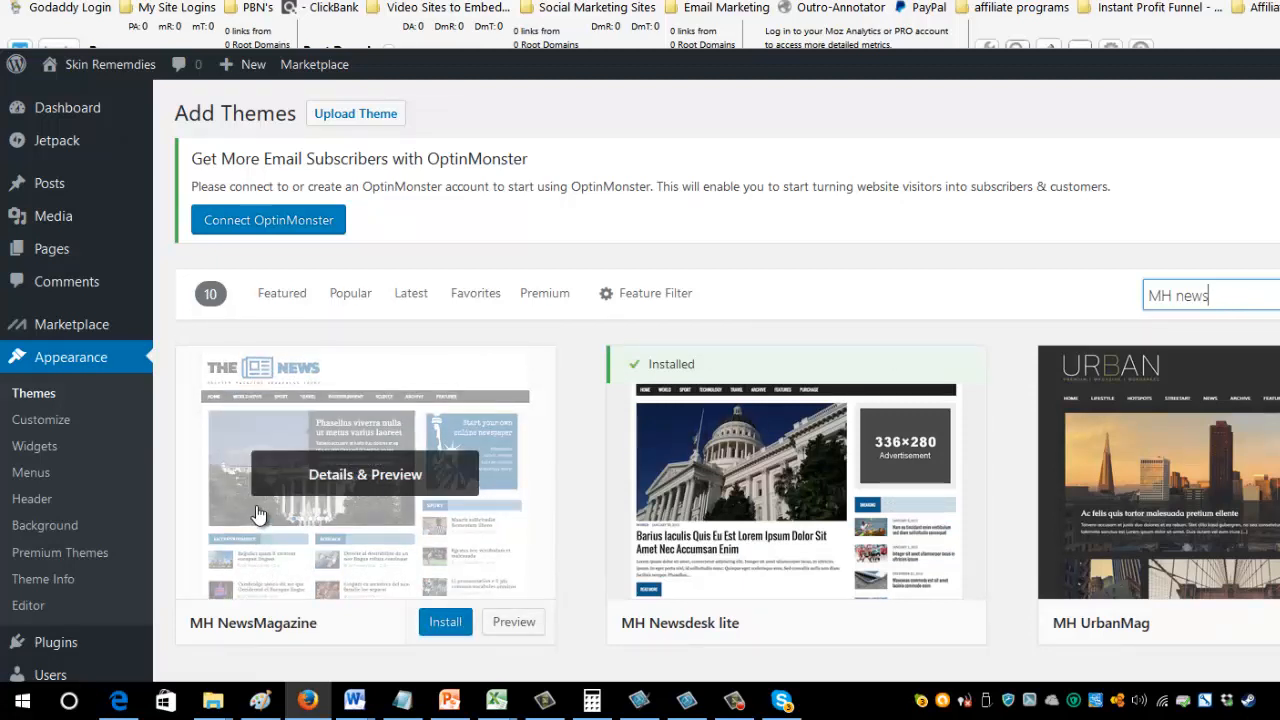
{"action": "mouse_move", "coordinate": [755, 497]}
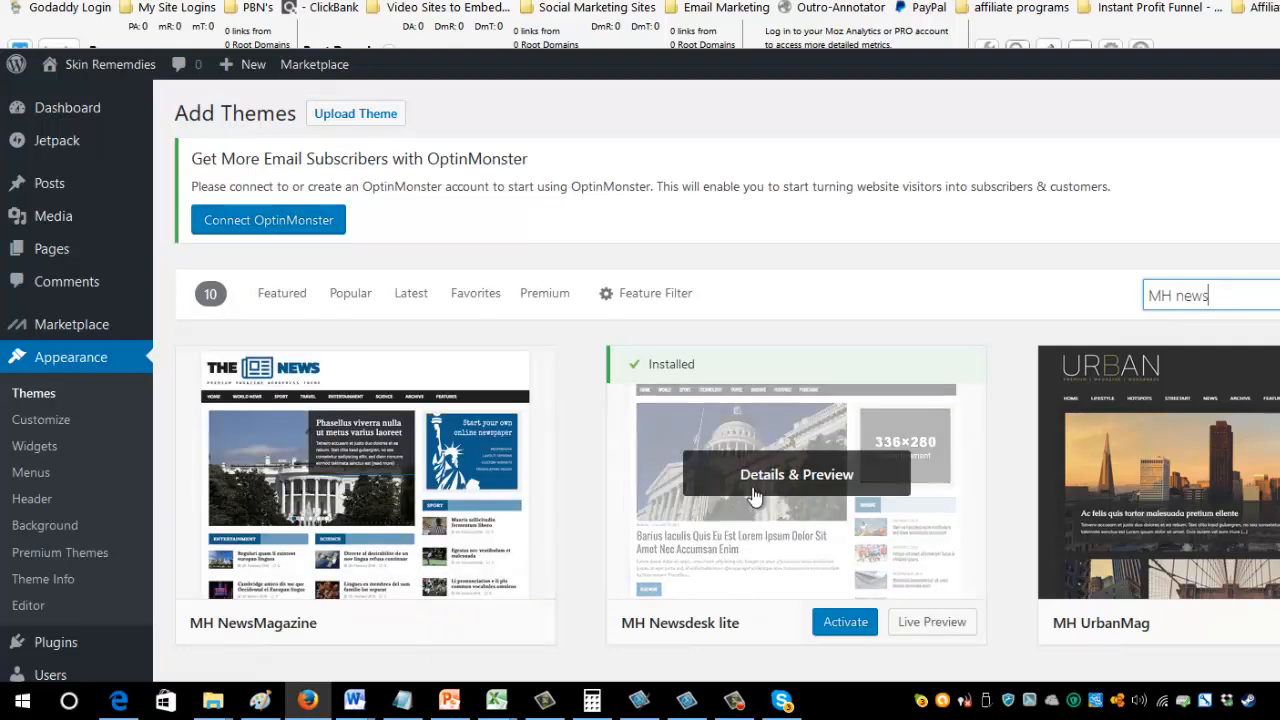
{"action": "mouse_move", "coordinate": [432, 500]}
{"action": "scroll", "coordinate": [432, 500], "scroll_direction": "down", "scroll_amount": 3}
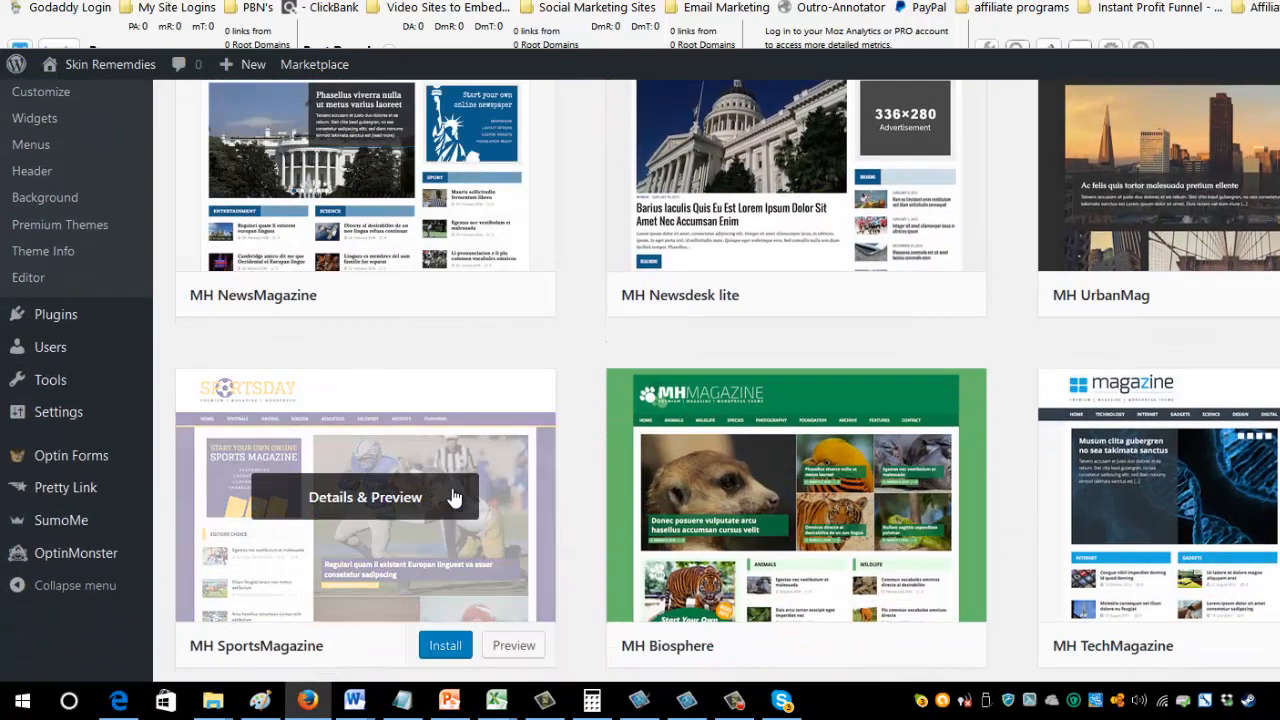
{"action": "mouse_move", "coordinate": [838, 510]}
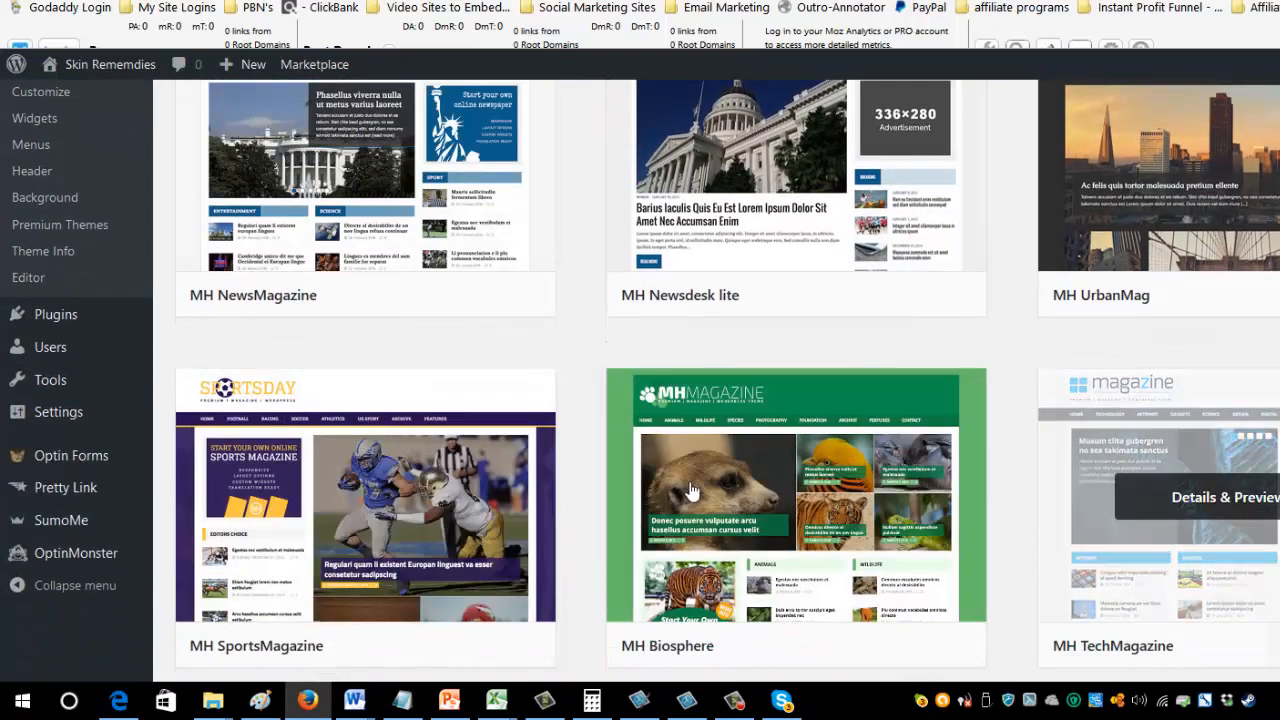
{"action": "scroll", "coordinate": [489, 507], "scroll_direction": "up", "scroll_amount": 3}
{"action": "mouse_move", "coordinate": [860, 578]}
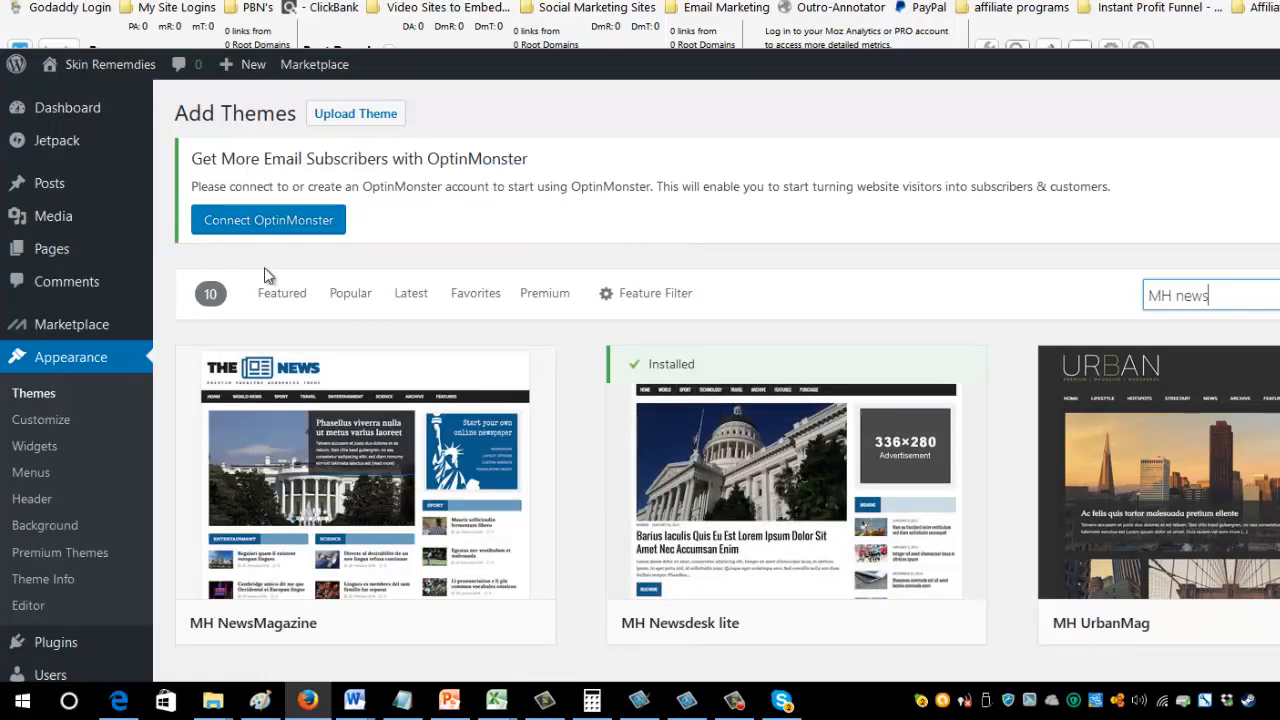
List the site's pages and open the "Whats The Best Toe Nail Fungus Home Remedies" front page in a new browser tab.
{"action": "left_click", "coordinate": [55, 258]}
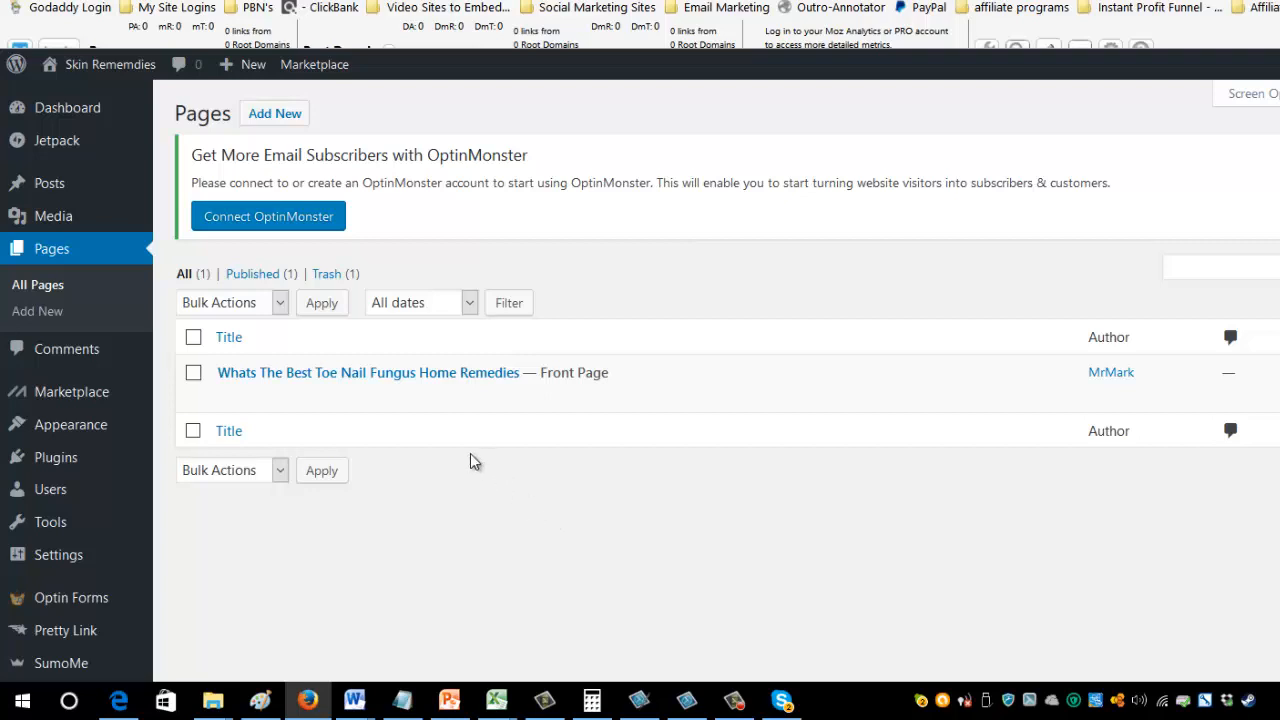
{"action": "mouse_move", "coordinate": [237, 386]}
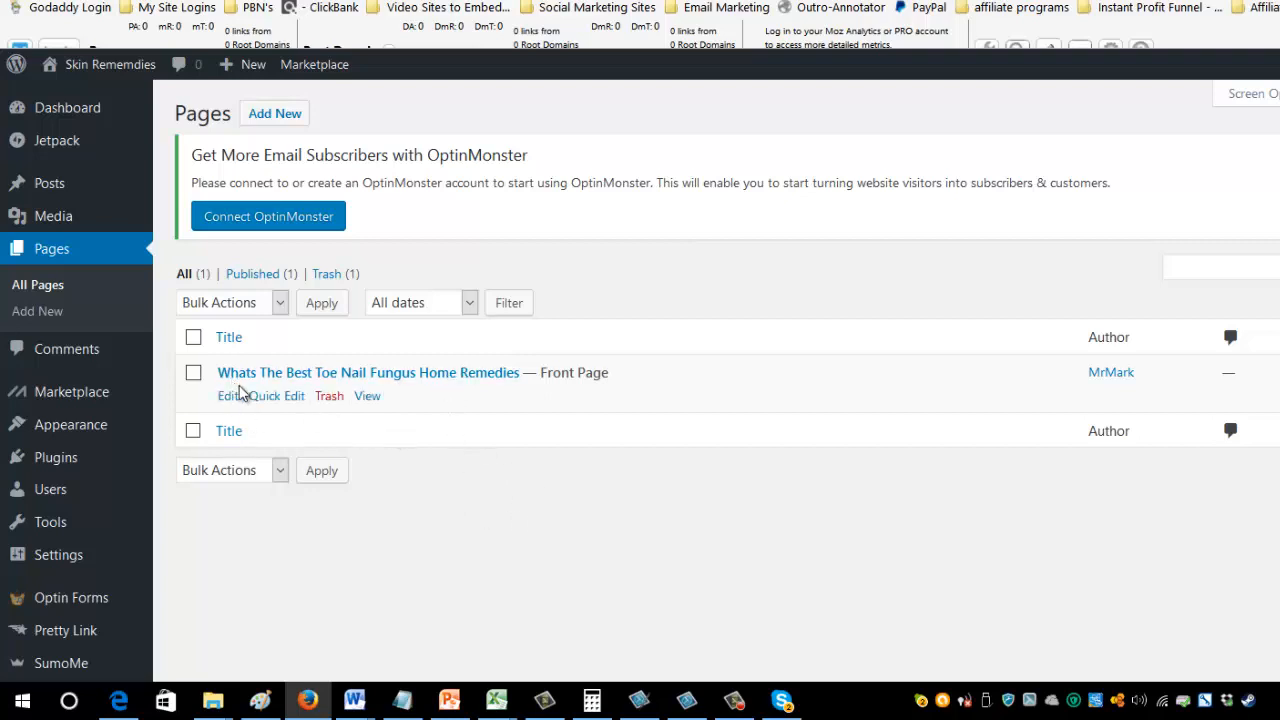
{"action": "right_click", "coordinate": [369, 393]}
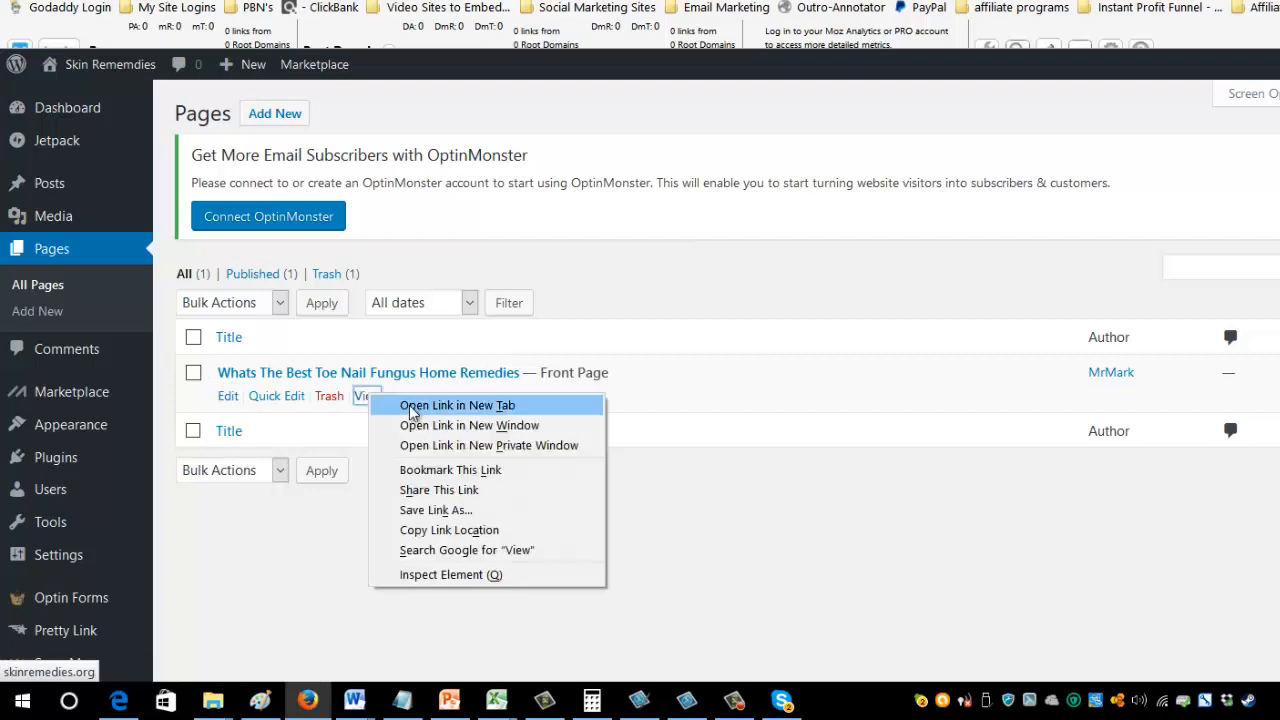
{"action": "left_click", "coordinate": [410, 407]}
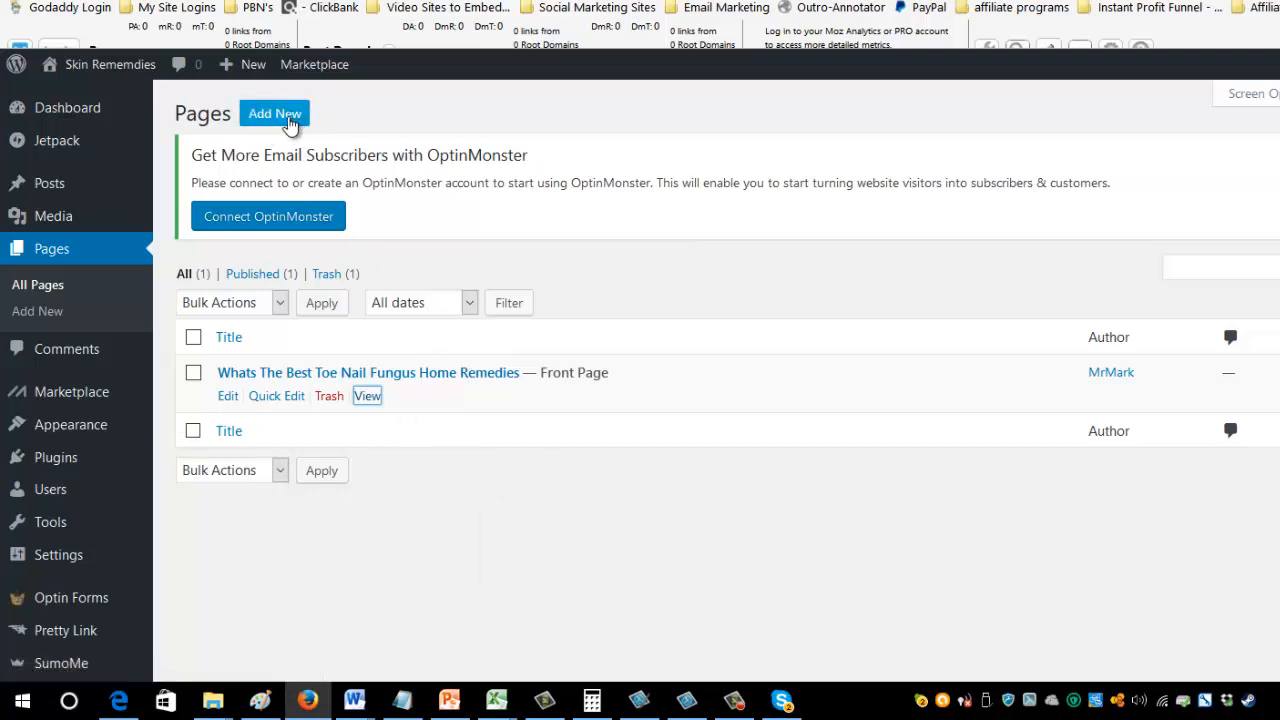
Start a new page in the visual editor with the second row of formatting tools shown.
{"action": "left_click", "coordinate": [292, 120]}
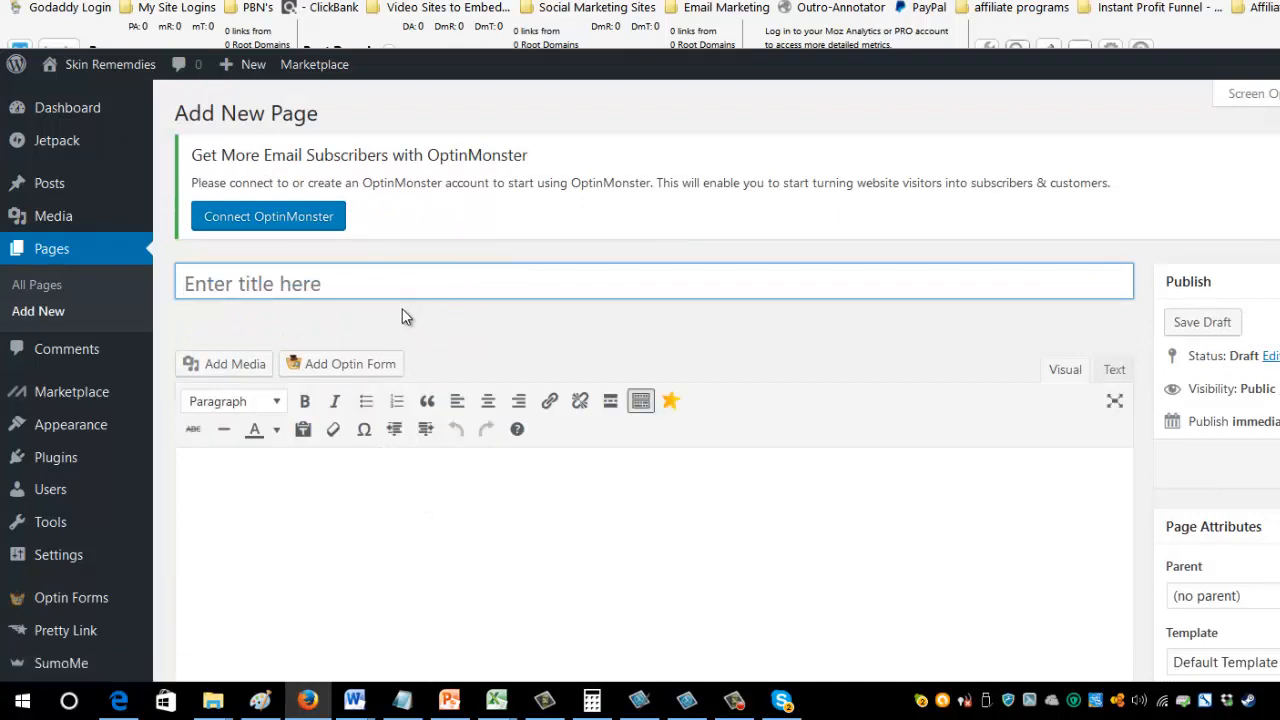
{"action": "left_click", "coordinate": [1066, 378]}
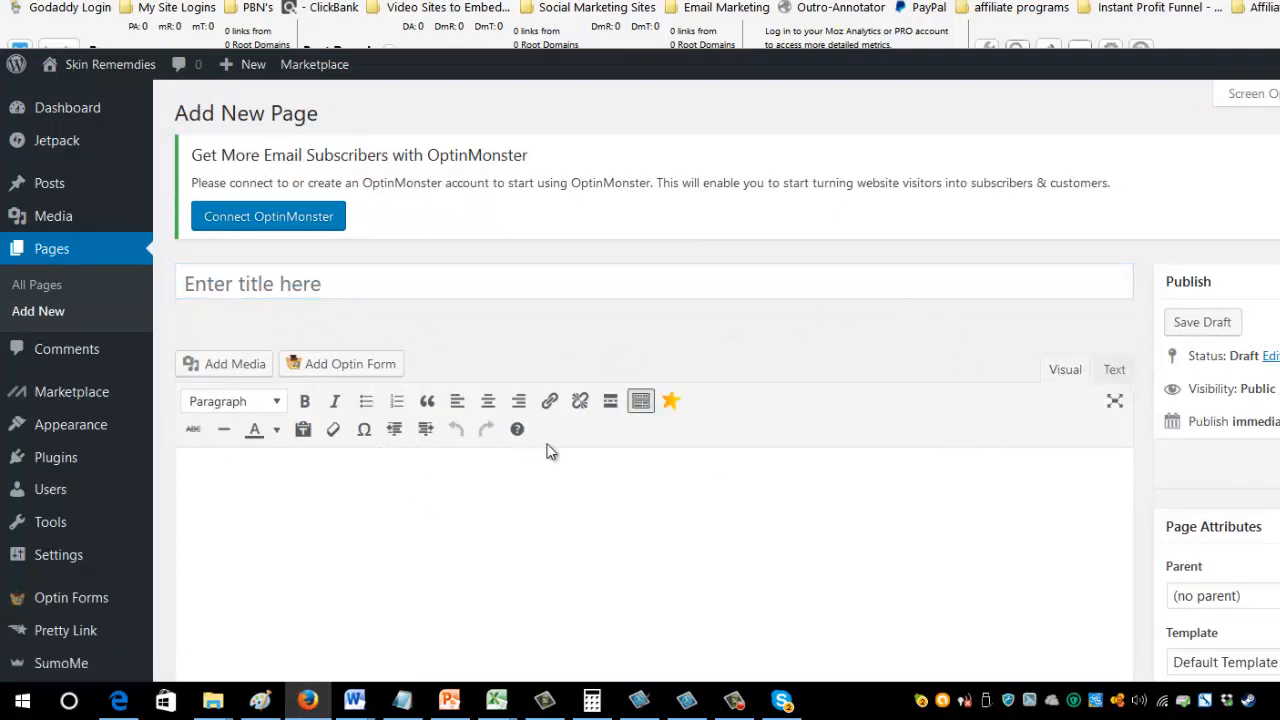
{"action": "left_click", "coordinate": [641, 401]}
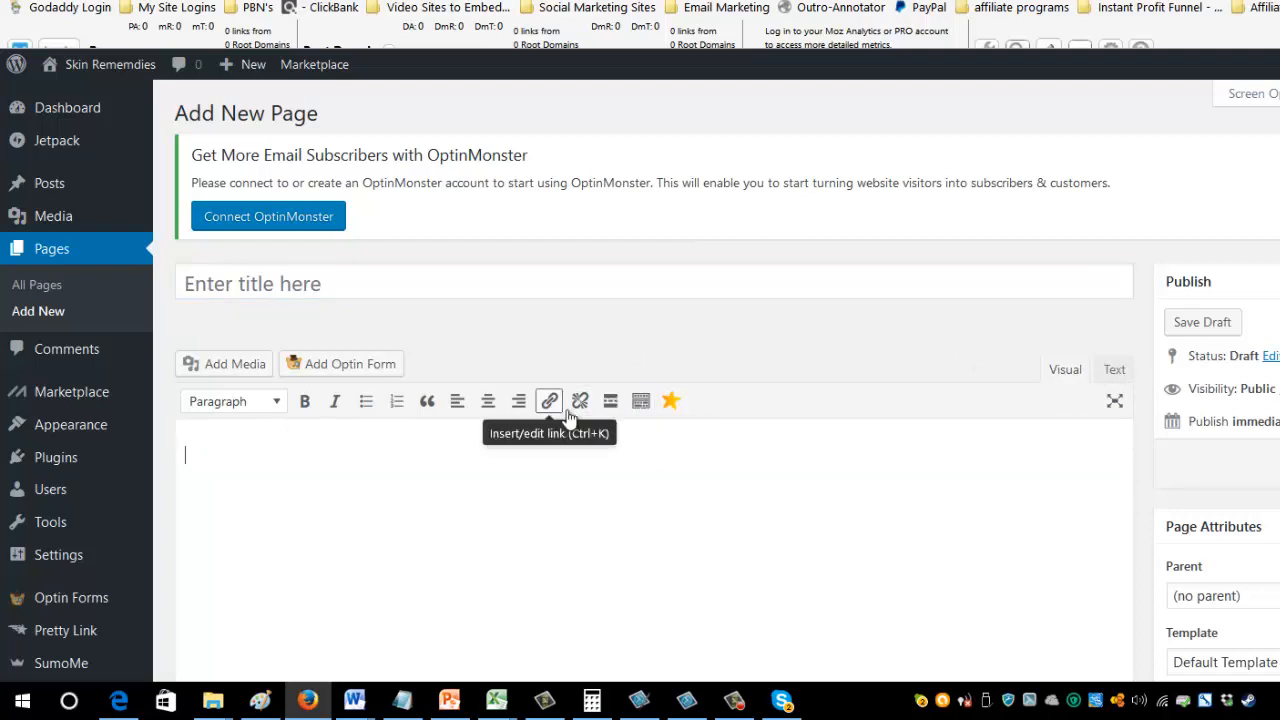
{"action": "left_click", "coordinate": [641, 401]}
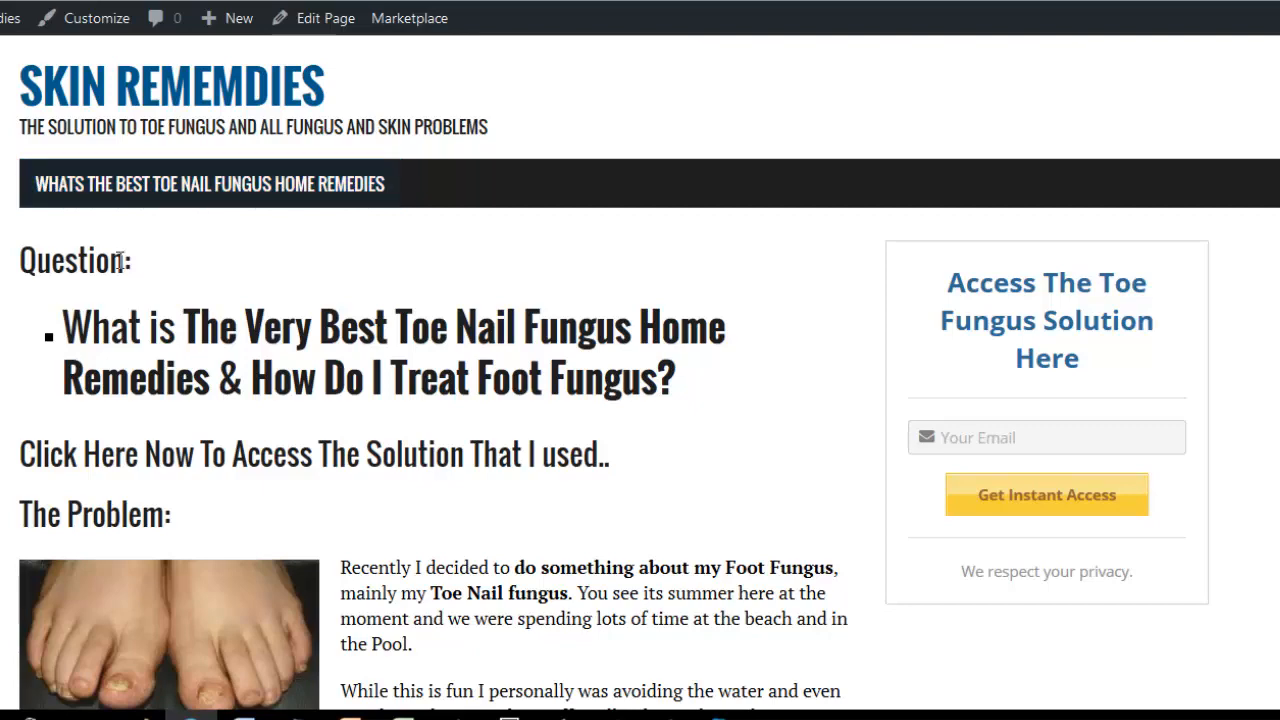
Using the published page as a model, enter "Question:" as the new page's first line and start a new line below it.
{"action": "left_click_drag", "start_coordinate": [141, 267], "coordinate": [1, 267]}
{"action": "left_click", "coordinate": [38, 257]}
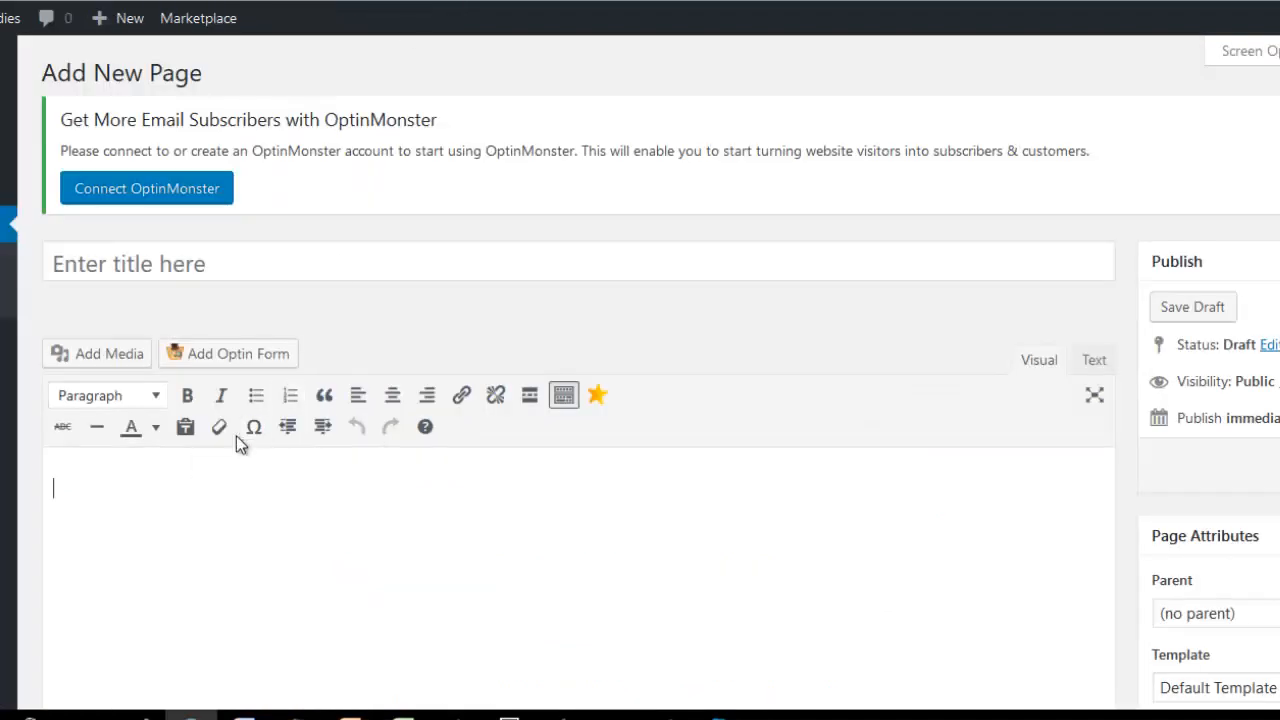
{"action": "type", "text": "Question:"}
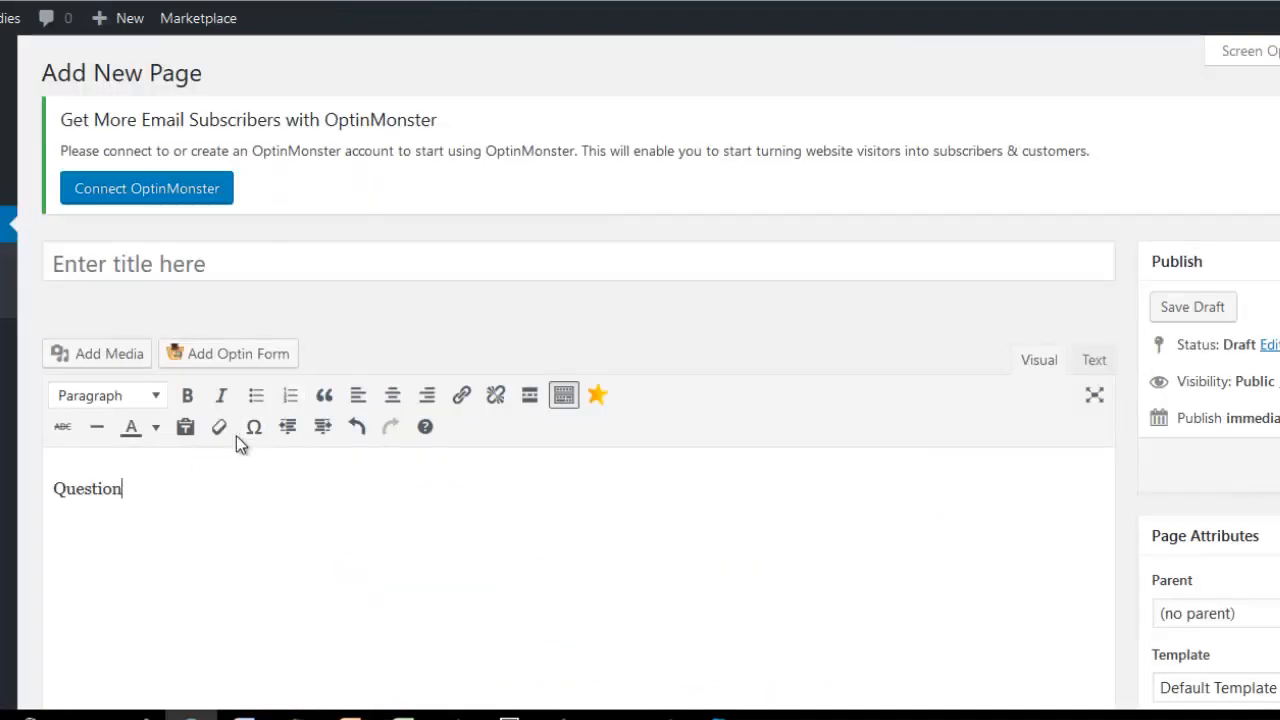
{"action": "key", "text": "Return"}
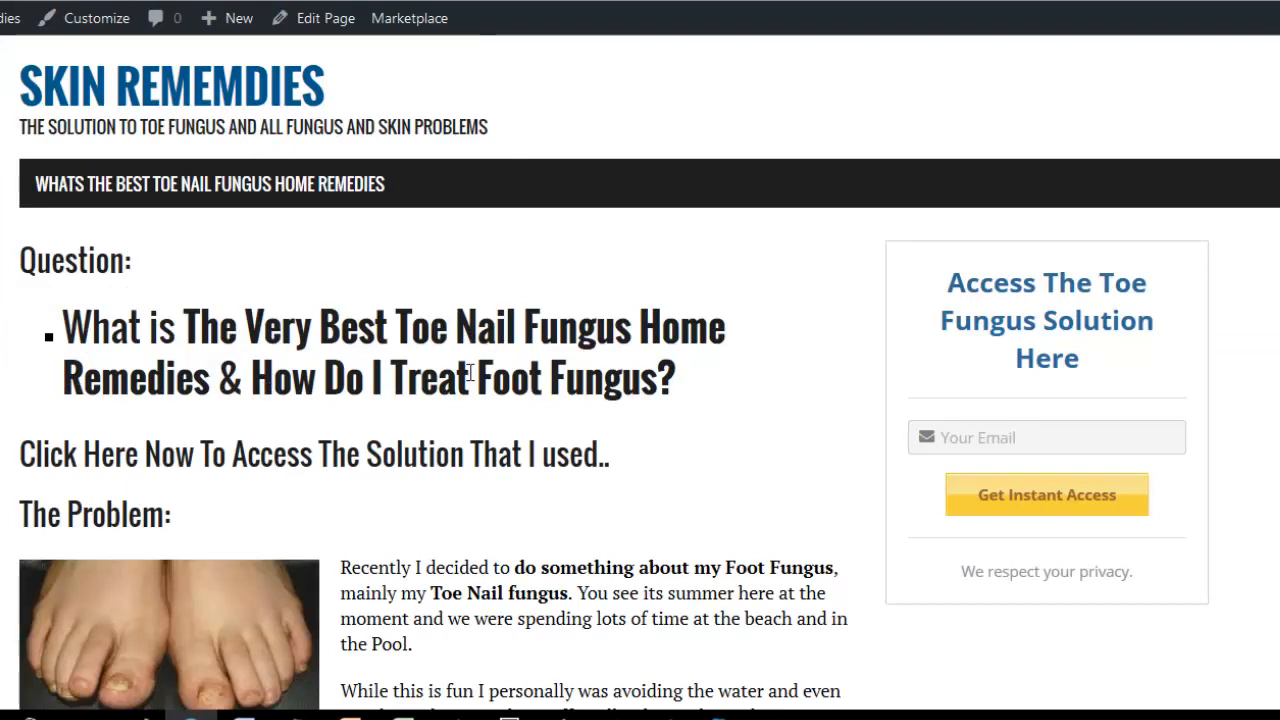
Check the keyword phrases in the "Product Keyword Phrases and Products etc" Notepad file and minimize it.
{"action": "mouse_move", "coordinate": [312, 708]}
{"action": "left_click", "coordinate": [310, 675]}
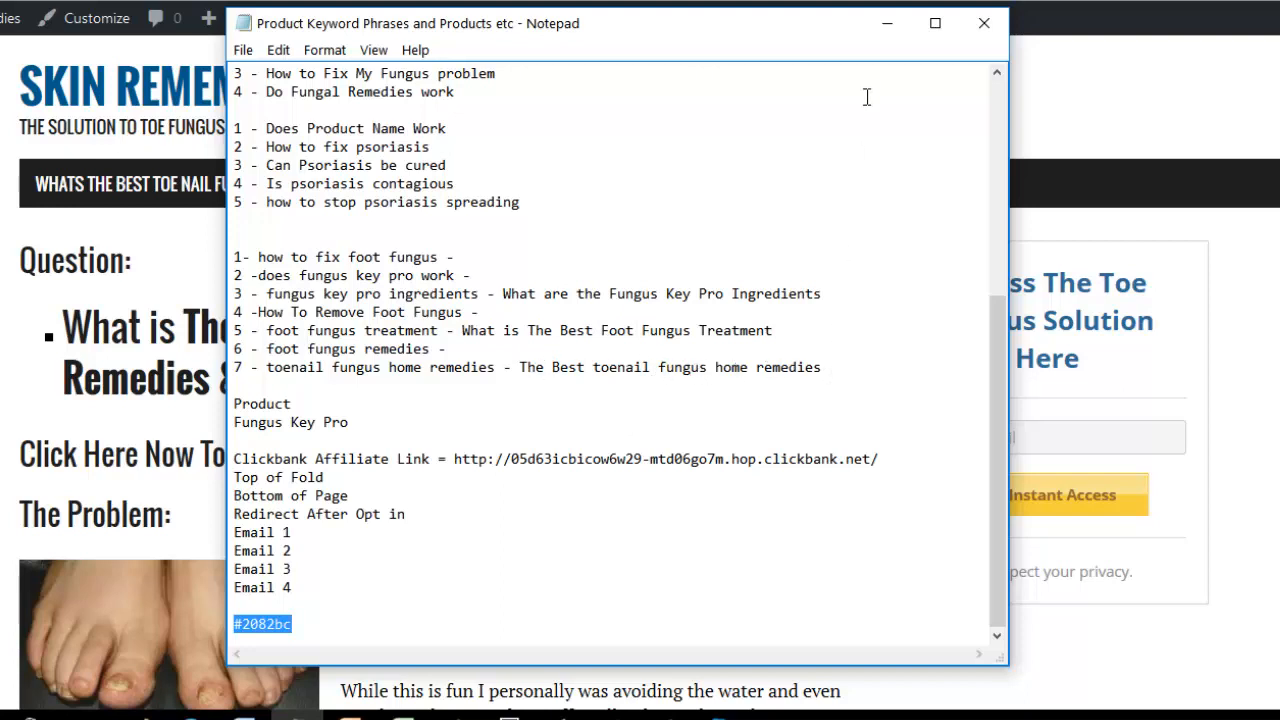
{"action": "left_click", "coordinate": [887, 23]}
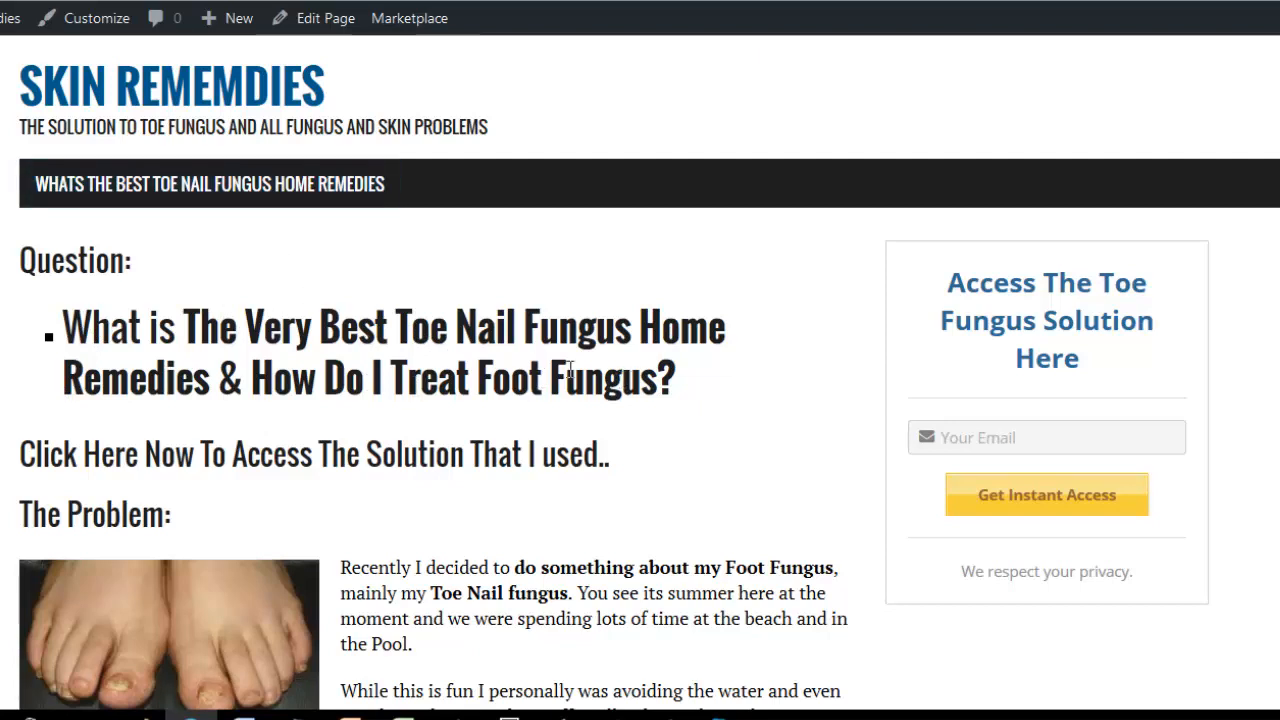
Copy the question "What is The Very Best Toe Nail Fungus Home Remedies & How Do I Treat Foot Fungus?" from the published page below "Question:".
{"action": "left_click_drag", "start_coordinate": [676, 382], "coordinate": [66, 336]}
{"action": "key", "text": "ctrl+c"}
{"action": "key", "text": "ctrl+Tab"}
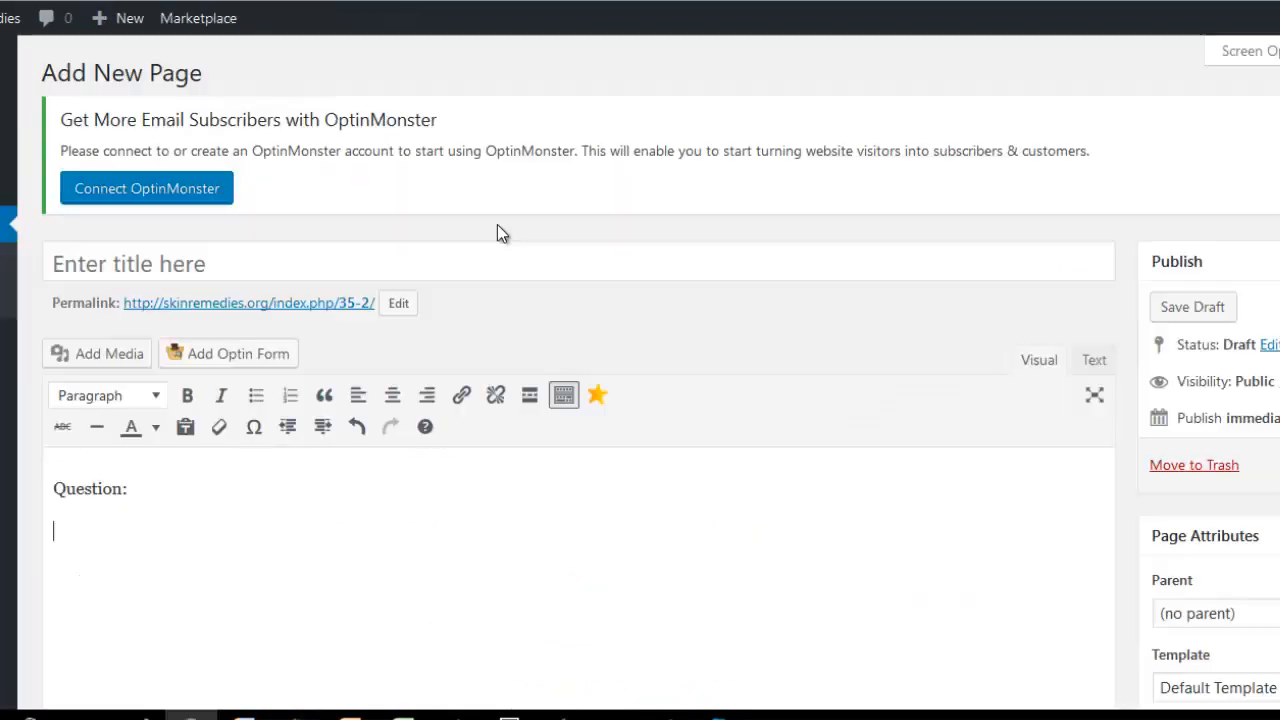
{"action": "right_click", "coordinate": [73, 535]}
{"action": "left_click", "coordinate": [110, 390]}
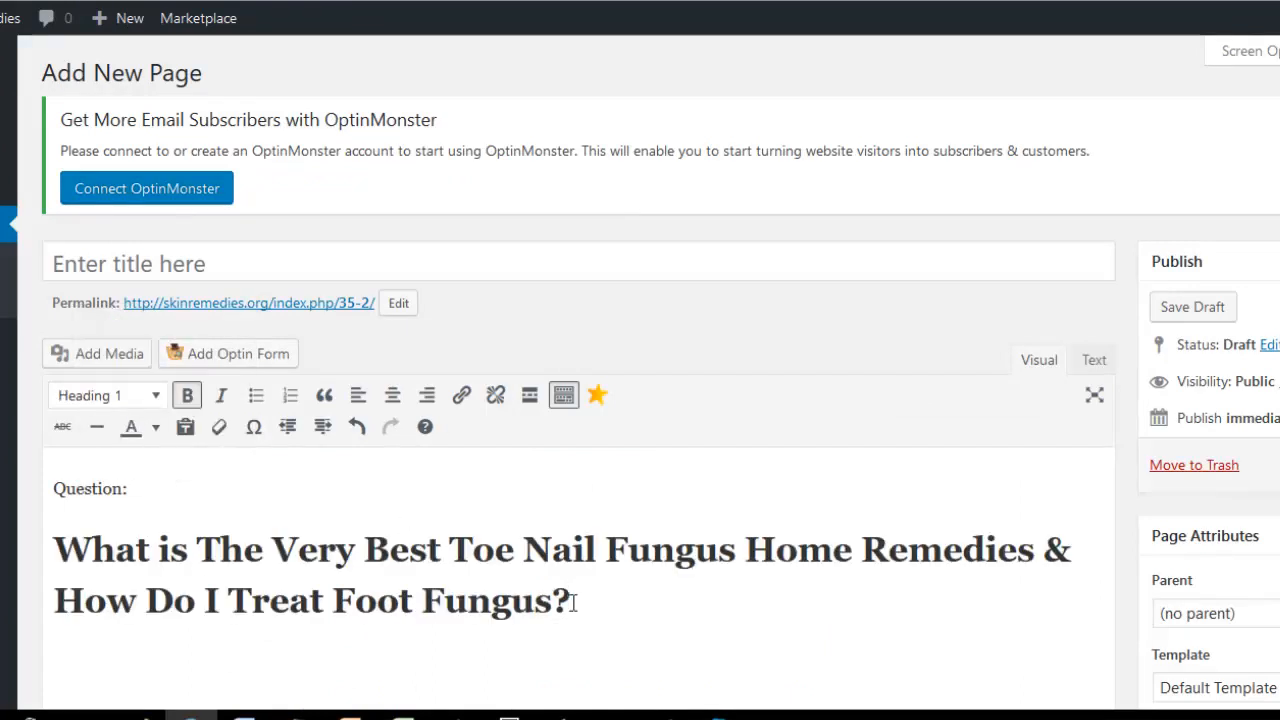
Change the format of the pasted toe nail fungus question to Paragraph.
{"action": "left_click_drag", "start_coordinate": [575, 602], "coordinate": [75, 522]}
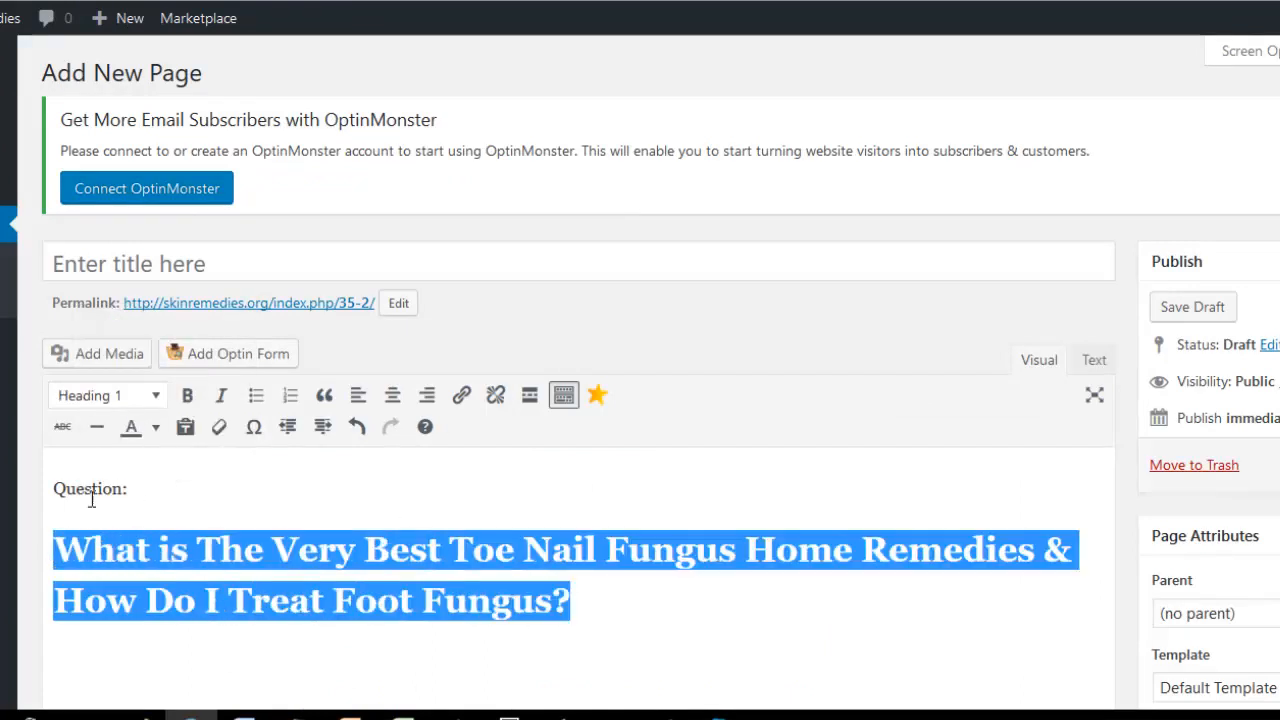
{"action": "left_click", "coordinate": [152, 398]}
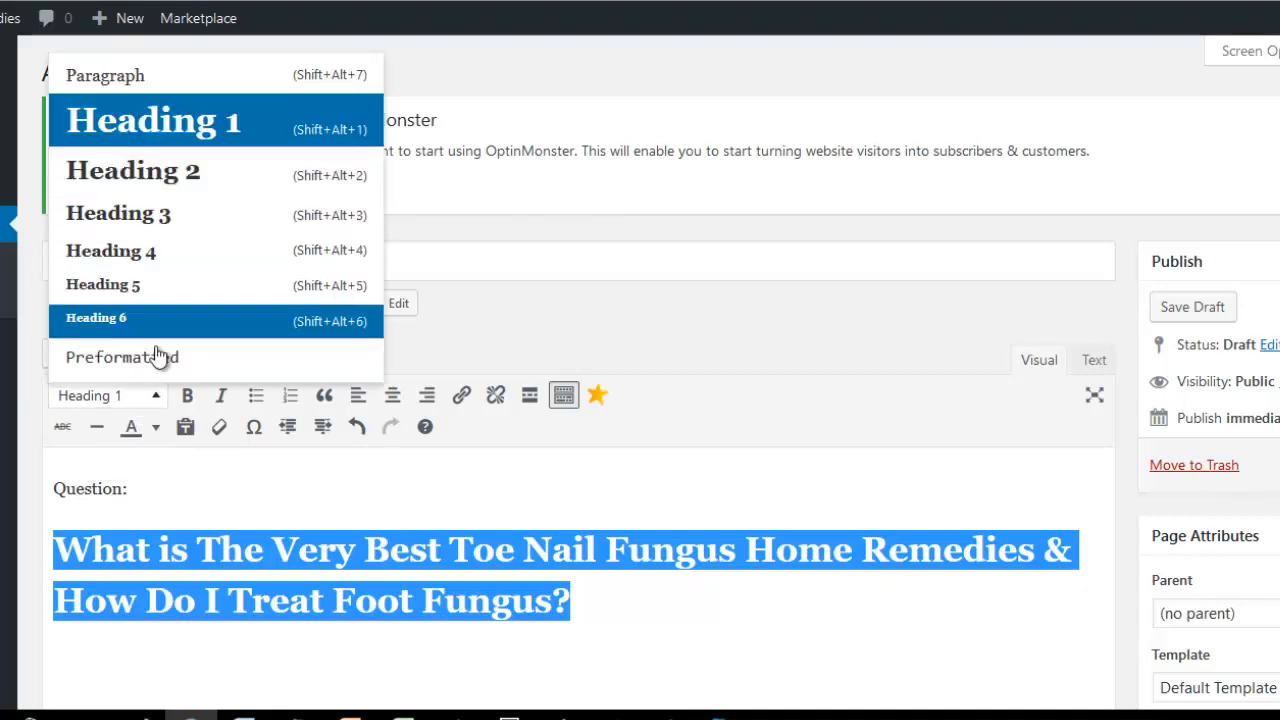
{"action": "left_click", "coordinate": [105, 75]}
{"action": "left_click", "coordinate": [251, 560]}
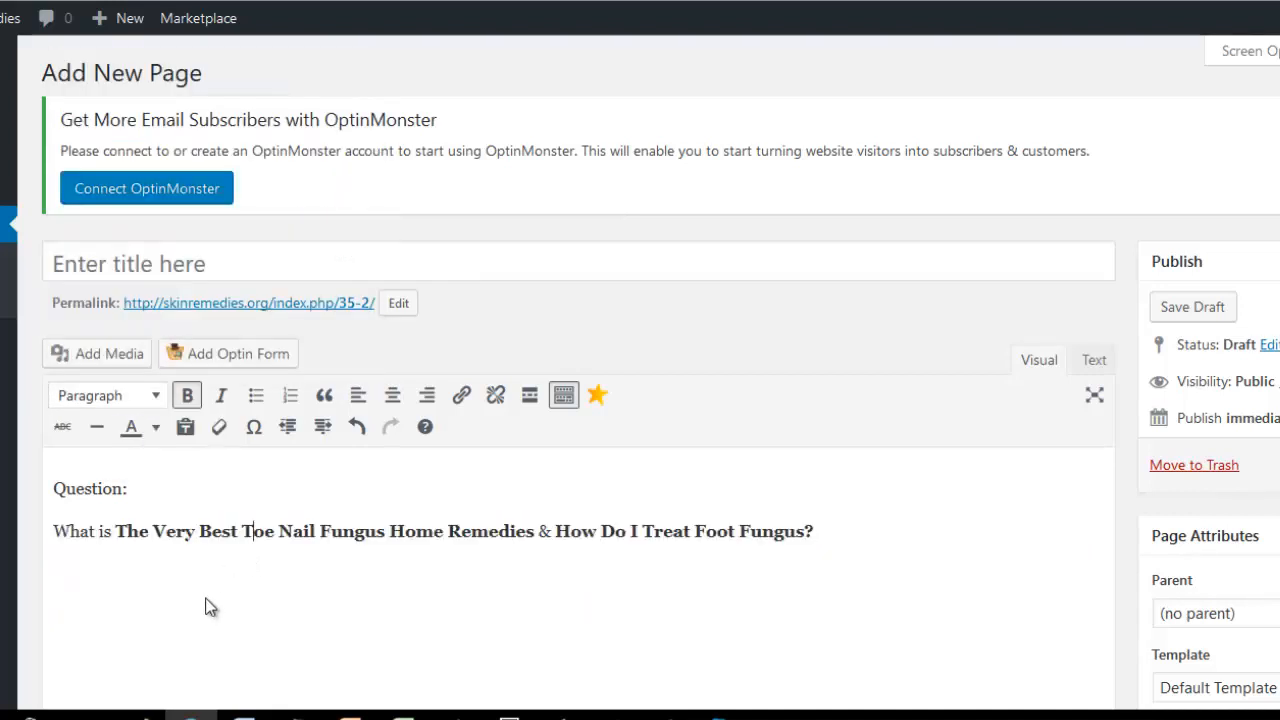
{"action": "left_click_drag", "start_coordinate": [818, 531], "coordinate": [55, 535]}
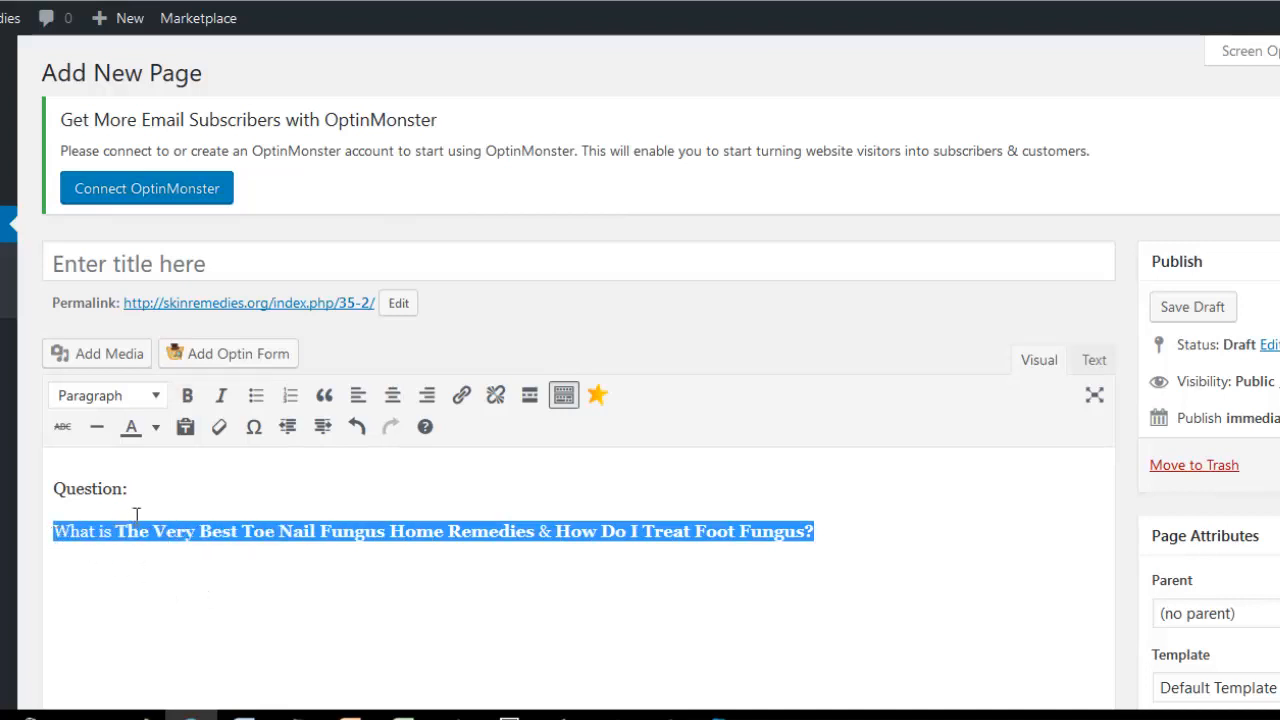
{"action": "left_click", "coordinate": [234, 582]}
Format both "Question:" and the question text below it as Heading 1 and start a new line underneath.
{"action": "left_click_drag", "start_coordinate": [816, 531], "coordinate": [52, 488]}
{"action": "left_click", "coordinate": [155, 402]}
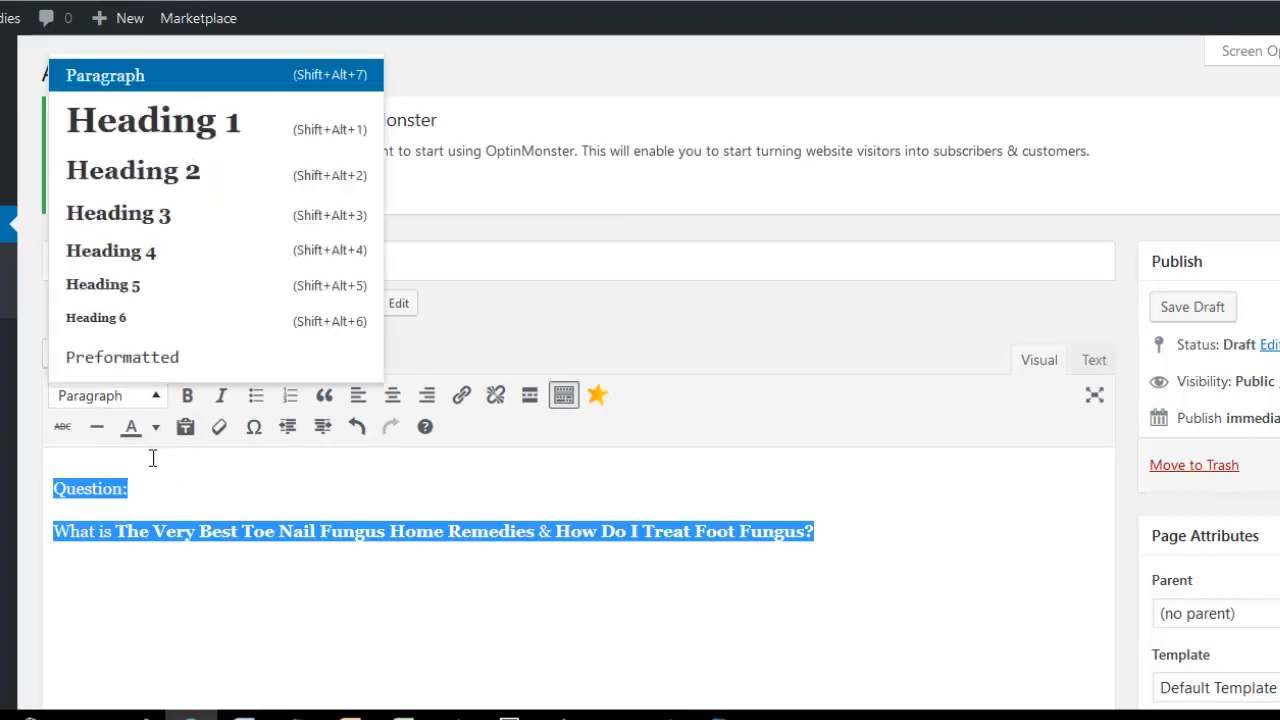
{"action": "left_click", "coordinate": [164, 120]}
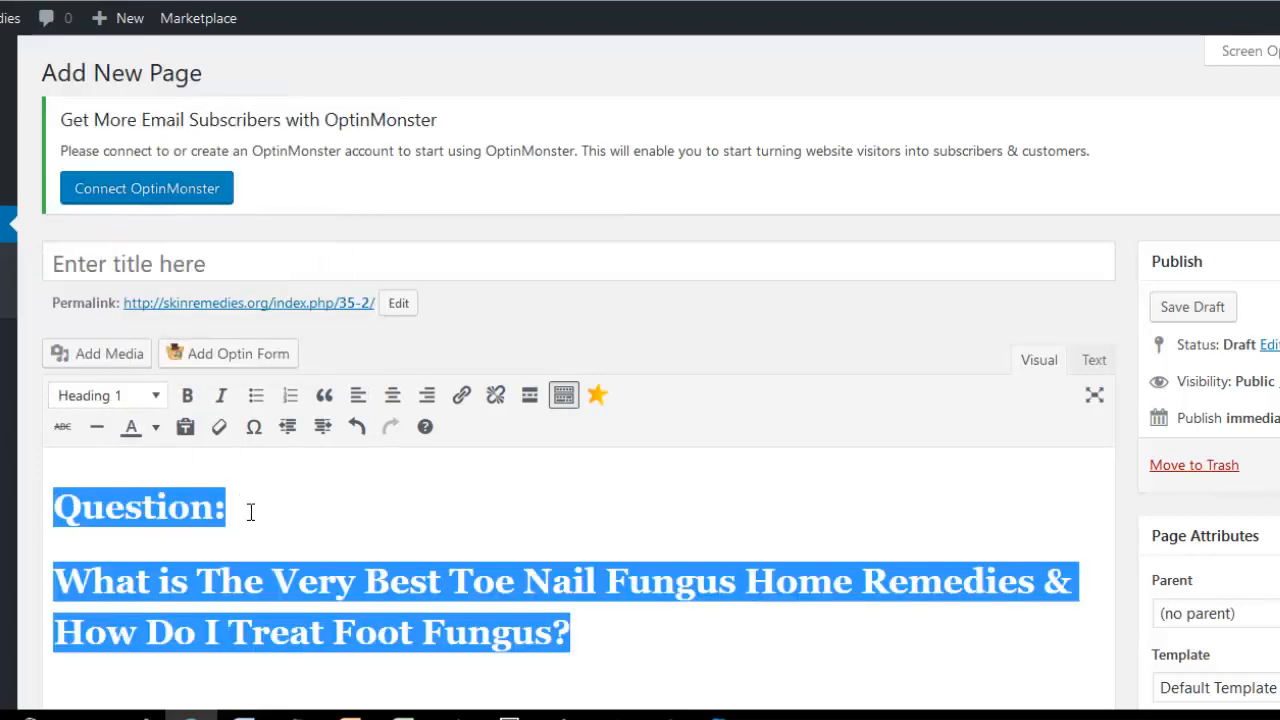
{"action": "left_click", "coordinate": [606, 634]}
{"action": "key", "text": "Return"}
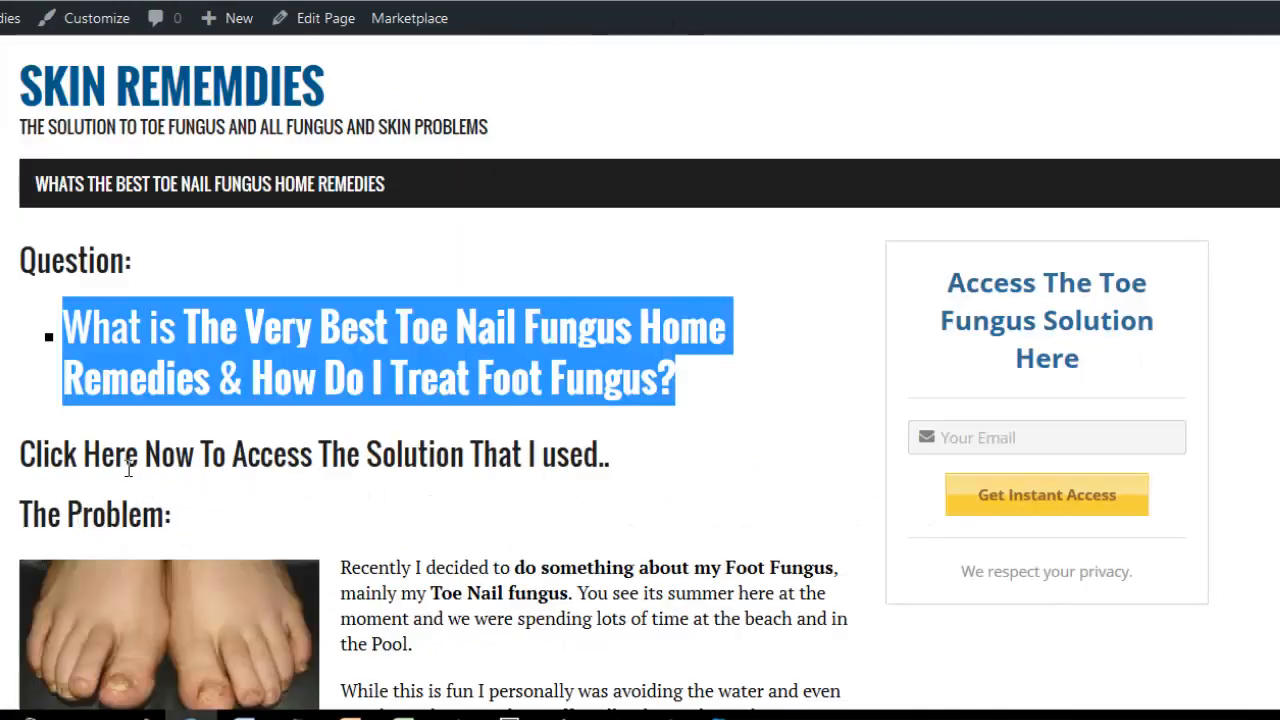
Copy the line "Click Here Now To Access The Solution That I used.." from the published page to below the question on the new page.
{"action": "left_click", "coordinate": [131, 476]}
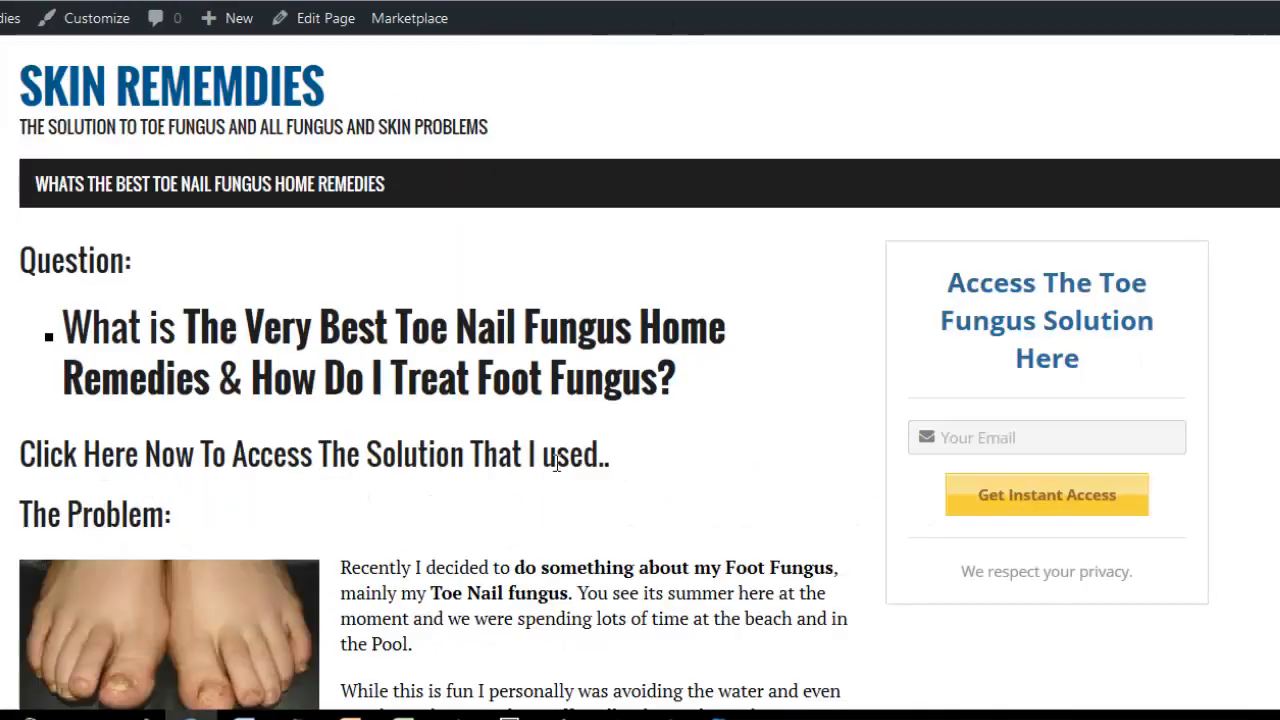
{"action": "left_click_drag", "start_coordinate": [610, 466], "coordinate": [21, 461]}
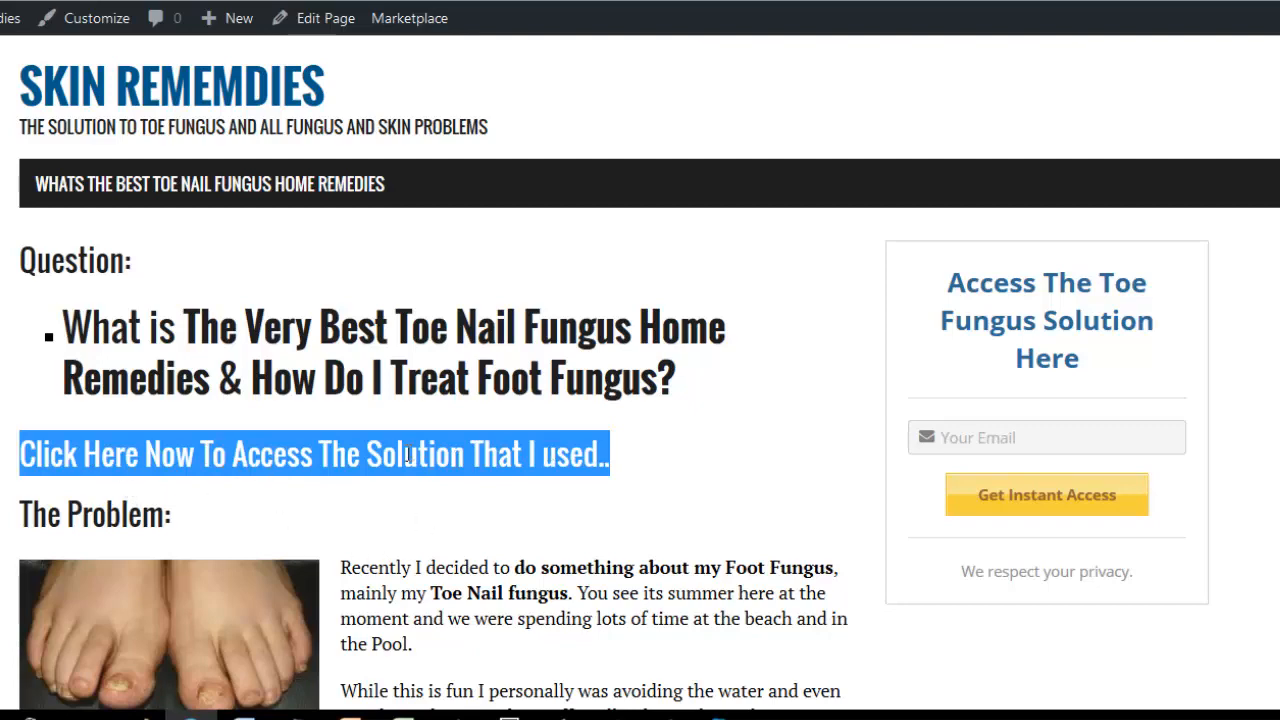
{"action": "scroll", "coordinate": [407, 455], "scroll_direction": "down", "scroll_amount": 1}
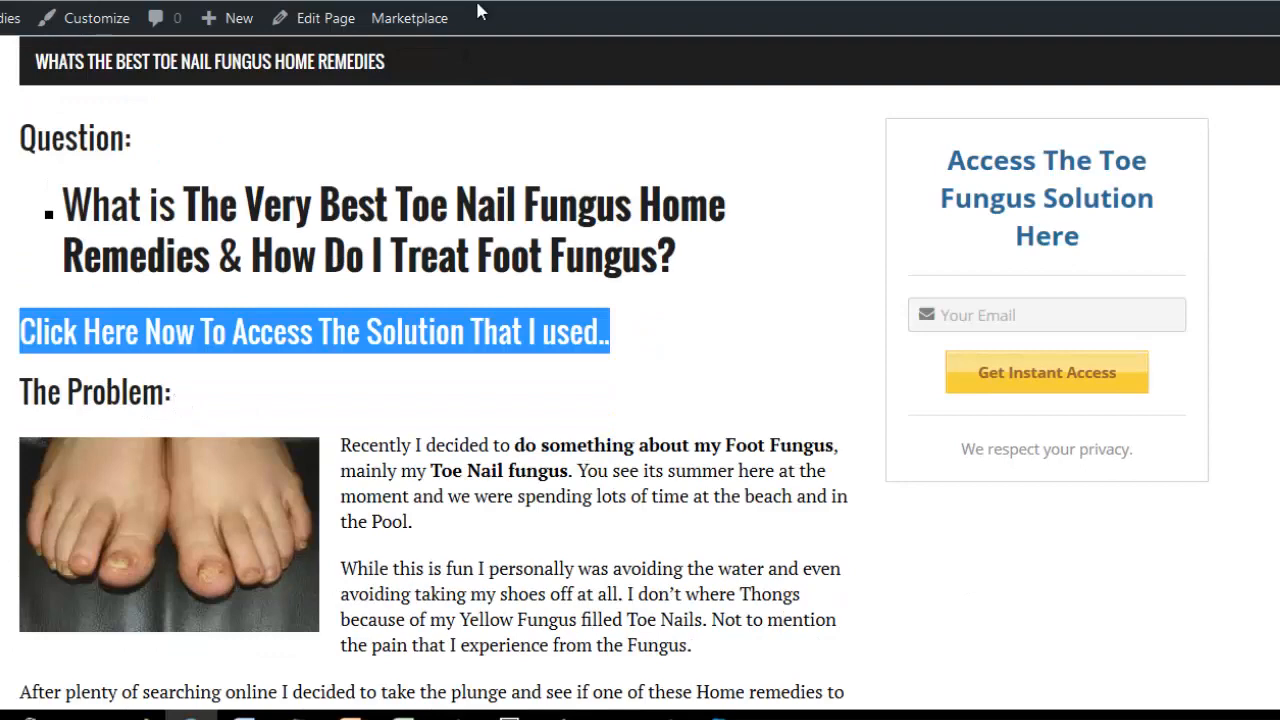
{"action": "right_click", "coordinate": [476, 330]}
{"action": "left_click", "coordinate": [515, 332]}
{"action": "key", "text": "ctrl+Tab"}
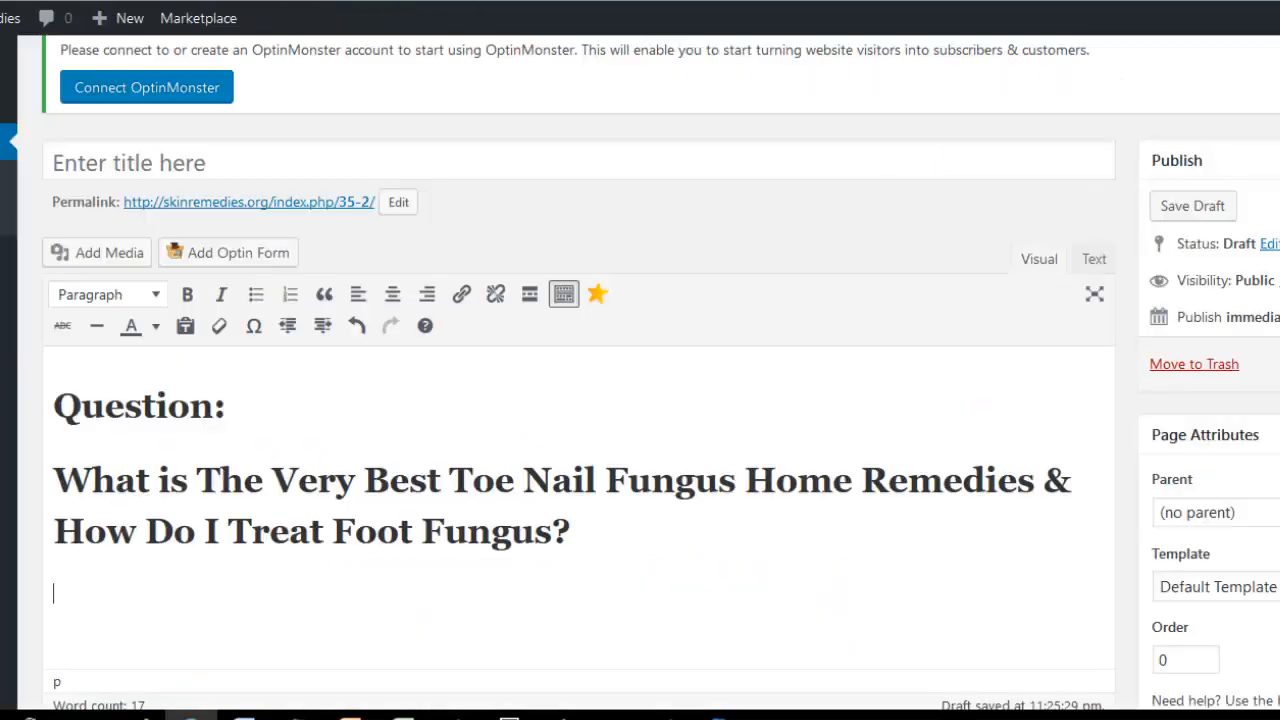
{"action": "right_click", "coordinate": [92, 596]}
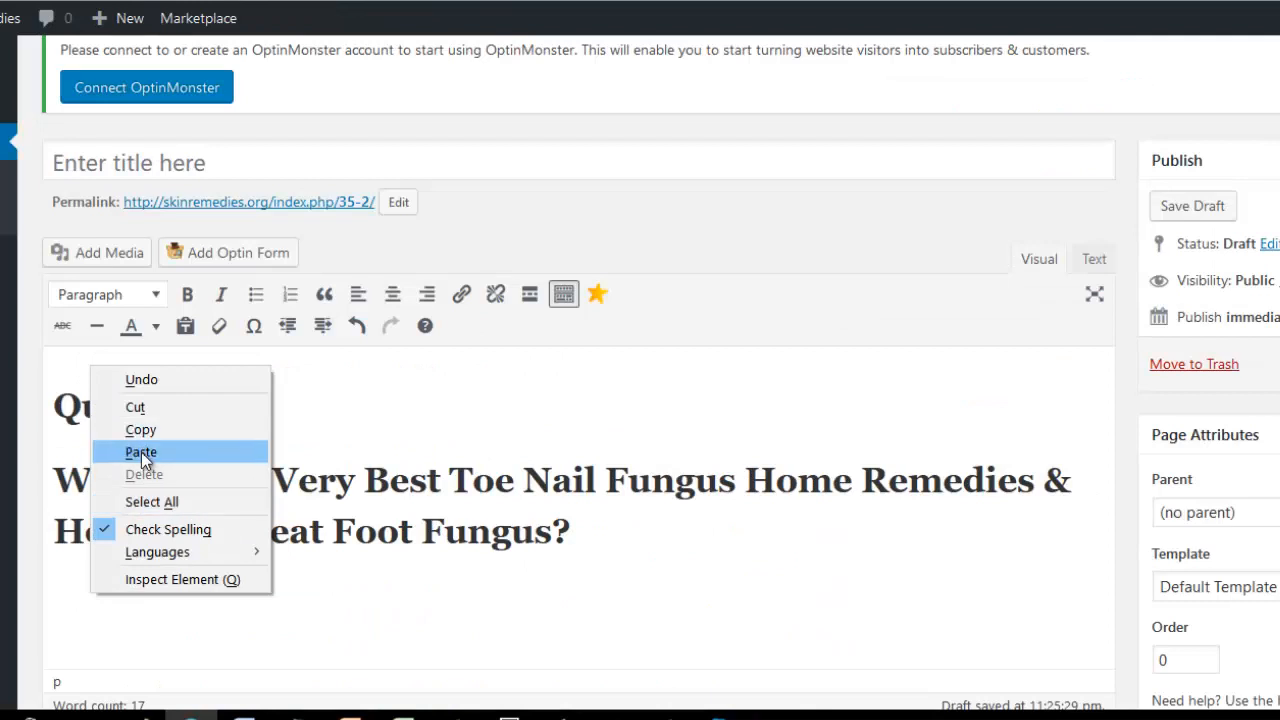
{"action": "left_click", "coordinate": [137, 451]}
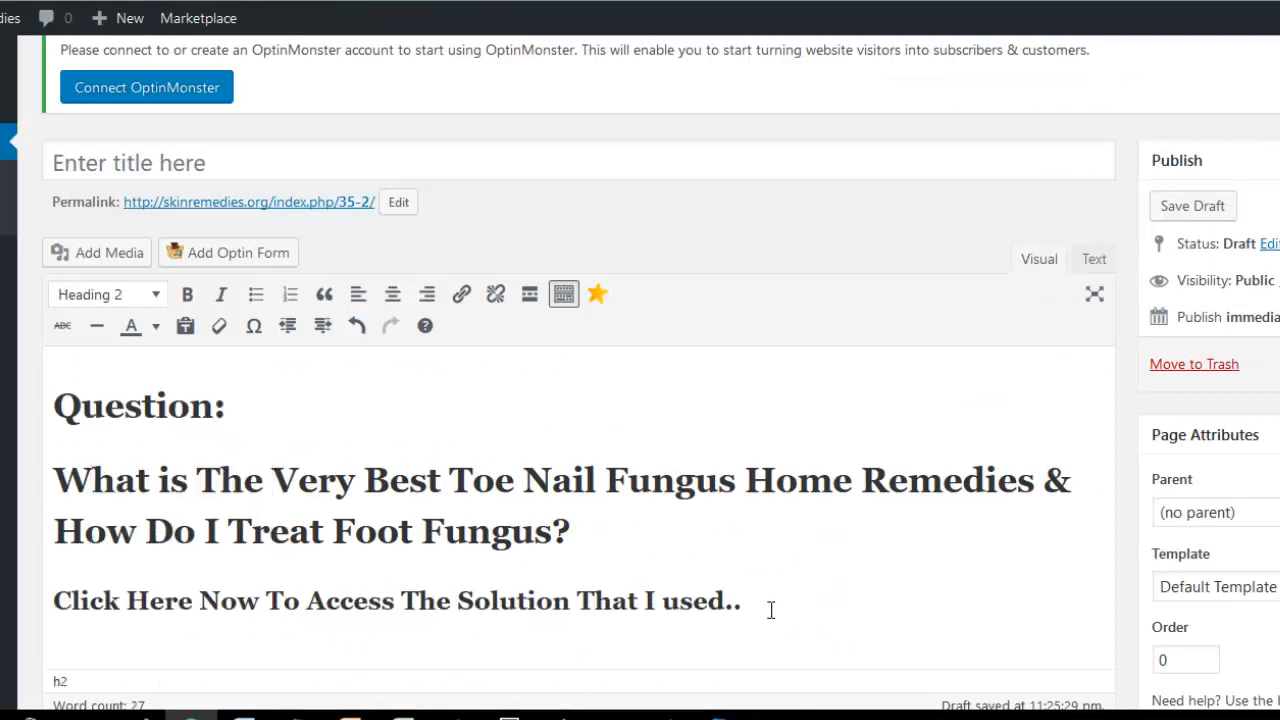
Enter "Problem:" on a new line below the "Click Here Now" line.
{"action": "key", "text": "Return"}
{"action": "type", "text": "Problem:"}
Format the "Question:" and "Problem:" lines as Heading 2 and start a new line below "Problem:".
{"action": "left_click_drag", "start_coordinate": [231, 352], "coordinate": [20, 350]}
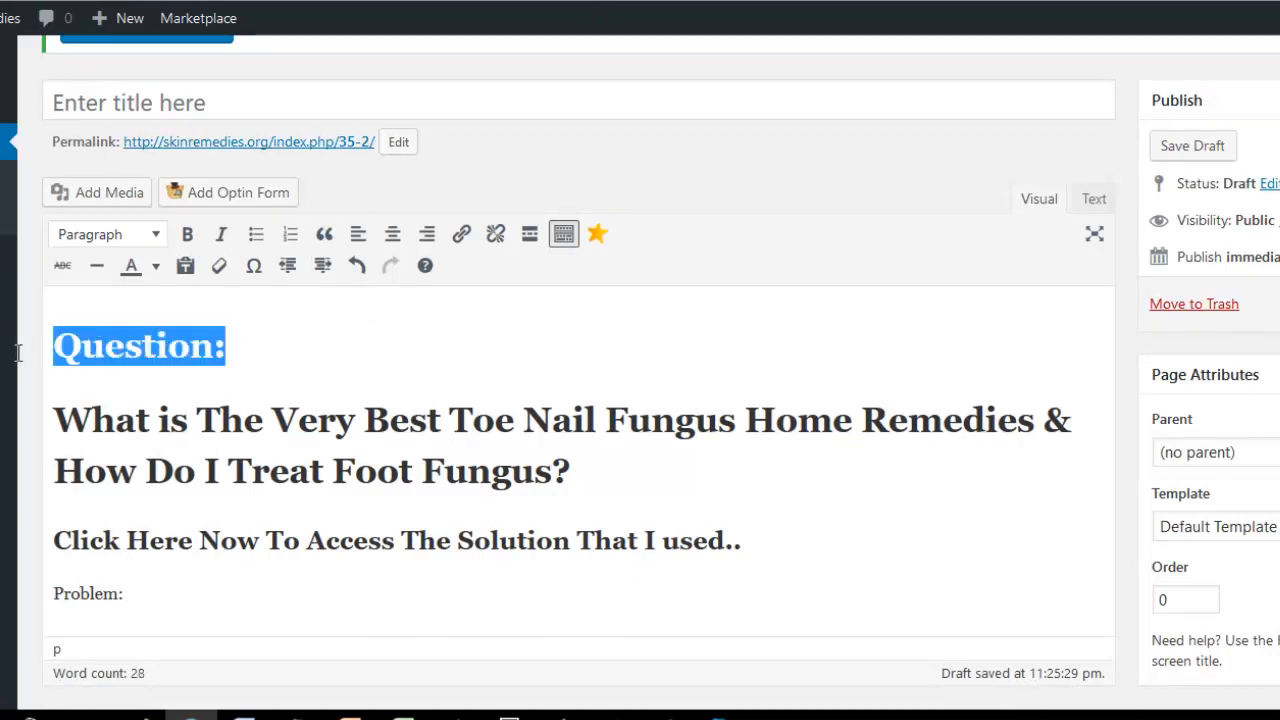
{"action": "left_click", "coordinate": [157, 242]}
{"action": "left_click", "coordinate": [149, 367]}
{"action": "left_click_drag", "start_coordinate": [126, 581], "coordinate": [54, 588]}
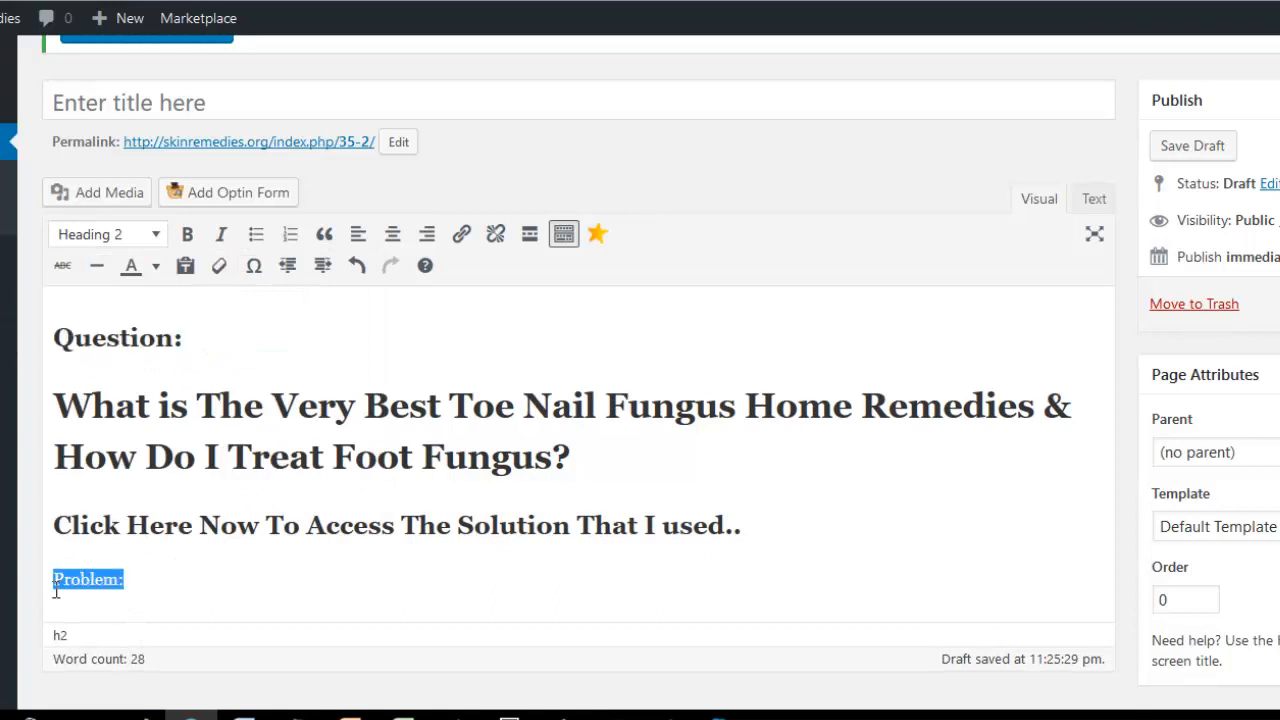
{"action": "left_click", "coordinate": [157, 236]}
{"action": "left_click", "coordinate": [149, 366]}
{"action": "left_click", "coordinate": [220, 592]}
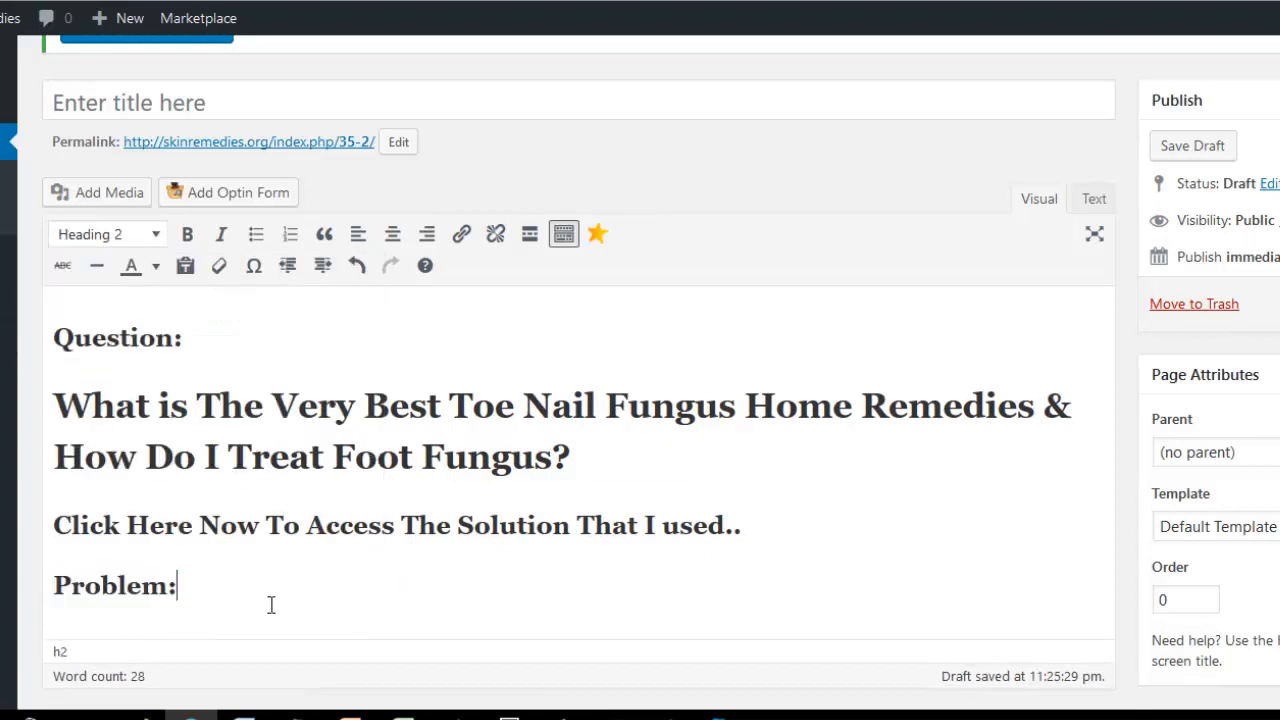
{"action": "key", "text": "Return"}
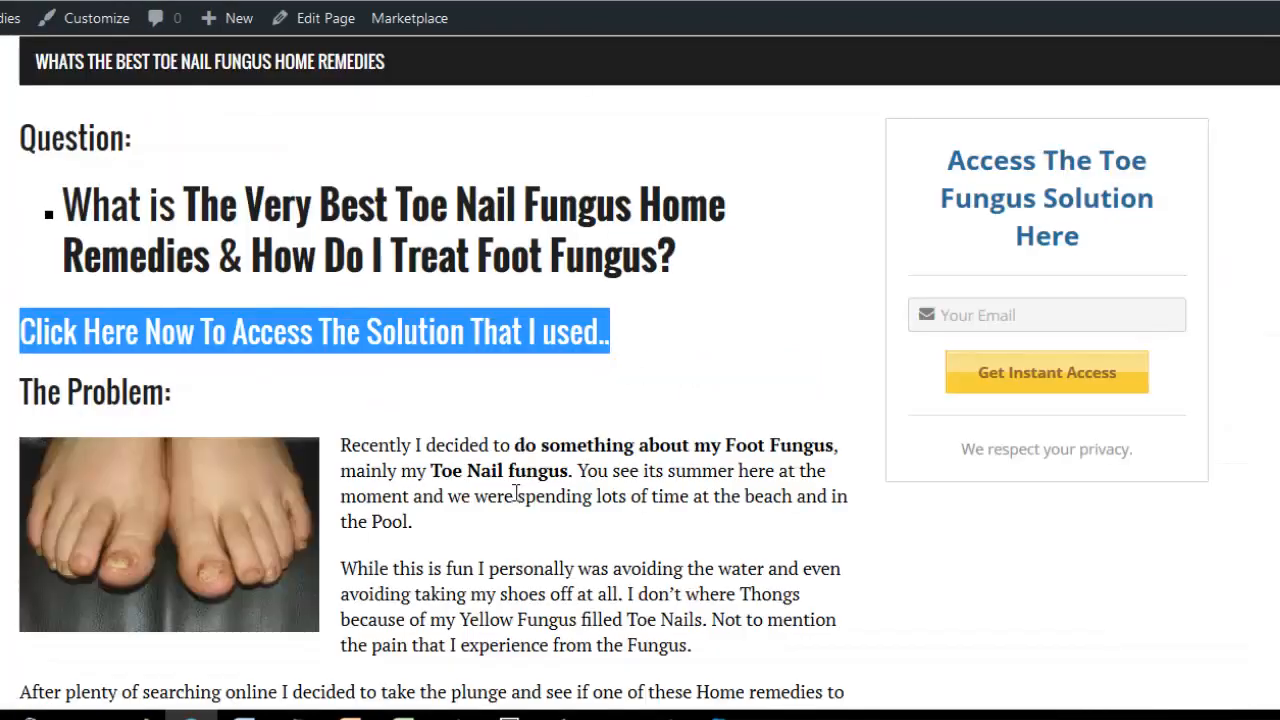
Examine the published page's problem section, comparing the keyword phrases in its paragraphs with those in the question heading.
{"action": "left_click", "coordinate": [459, 495]}
{"action": "scroll", "coordinate": [470, 435], "scroll_direction": "down", "scroll_amount": 3}
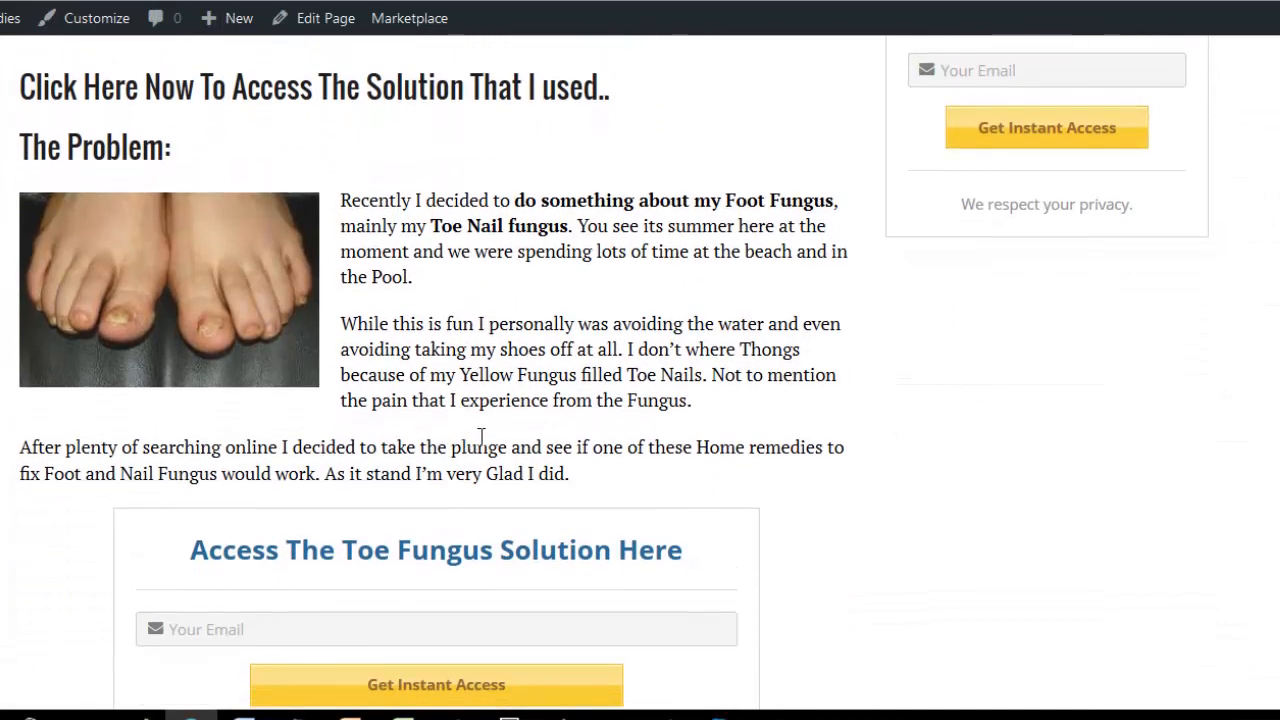
{"action": "scroll", "coordinate": [468, 432], "scroll_direction": "up", "scroll_amount": 2}
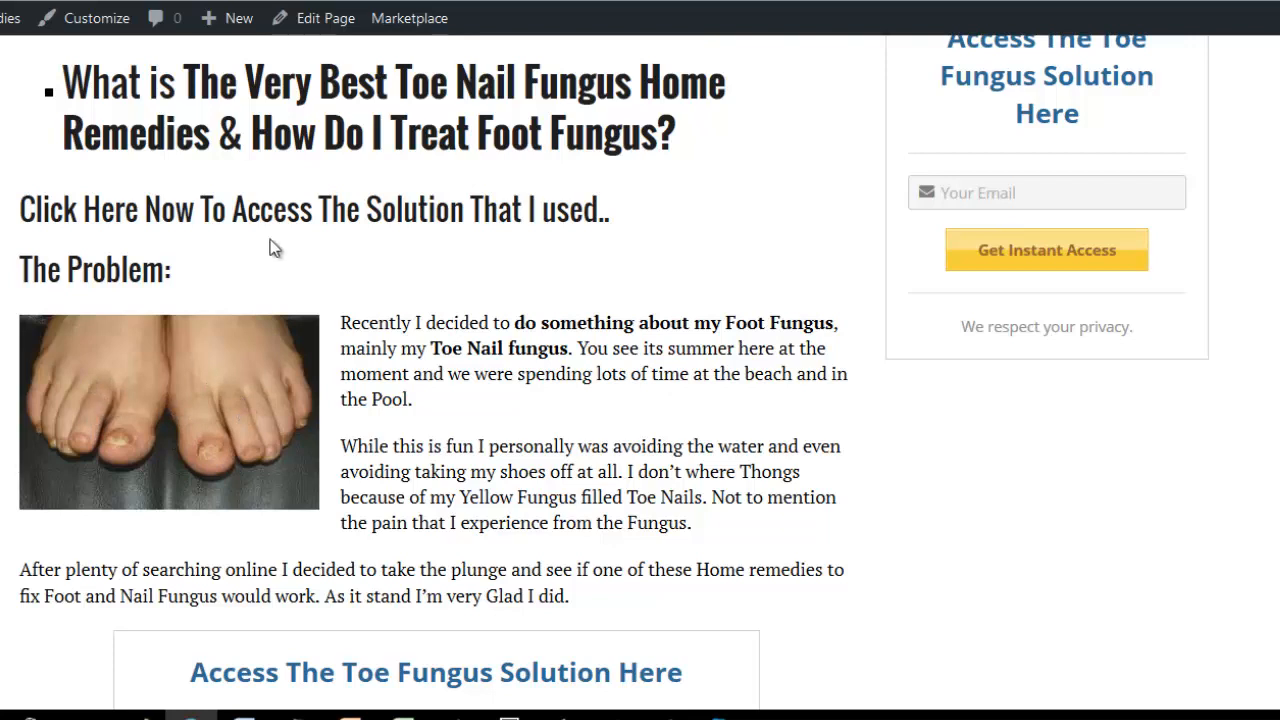
{"action": "left_click_drag", "start_coordinate": [410, 85], "coordinate": [615, 85]}
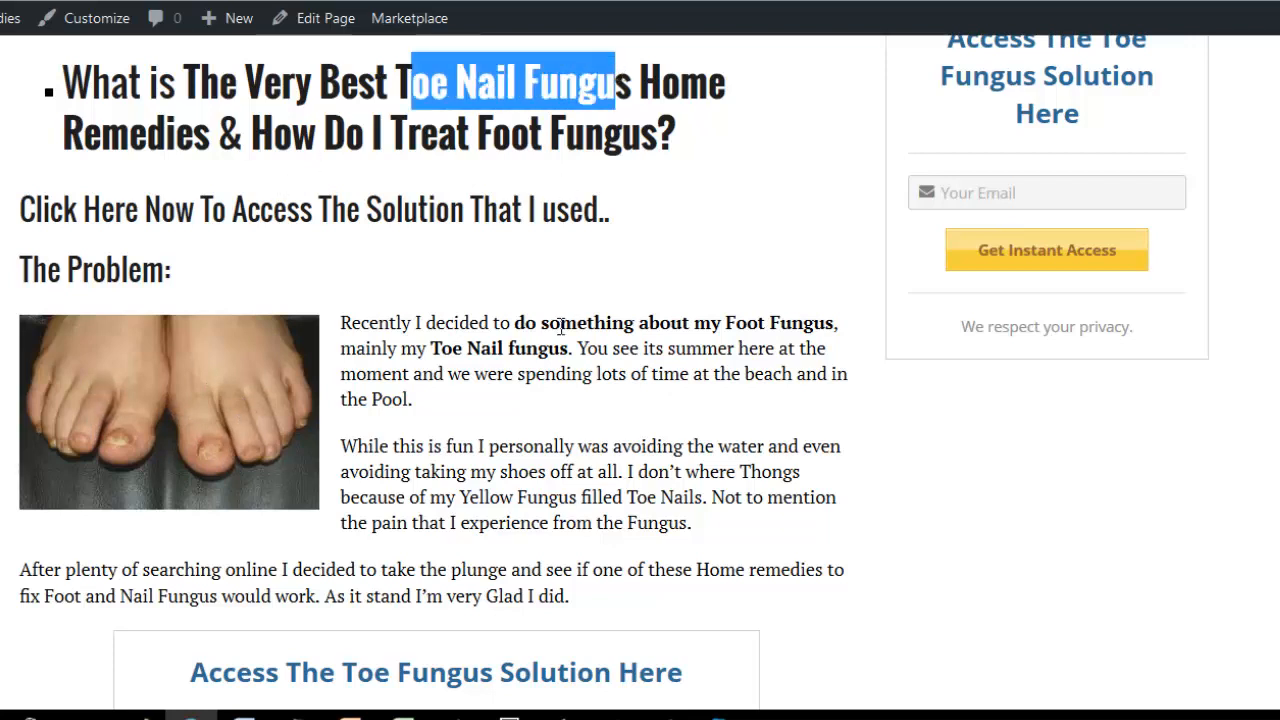
{"action": "left_click_drag", "start_coordinate": [477, 133], "coordinate": [622, 133]}
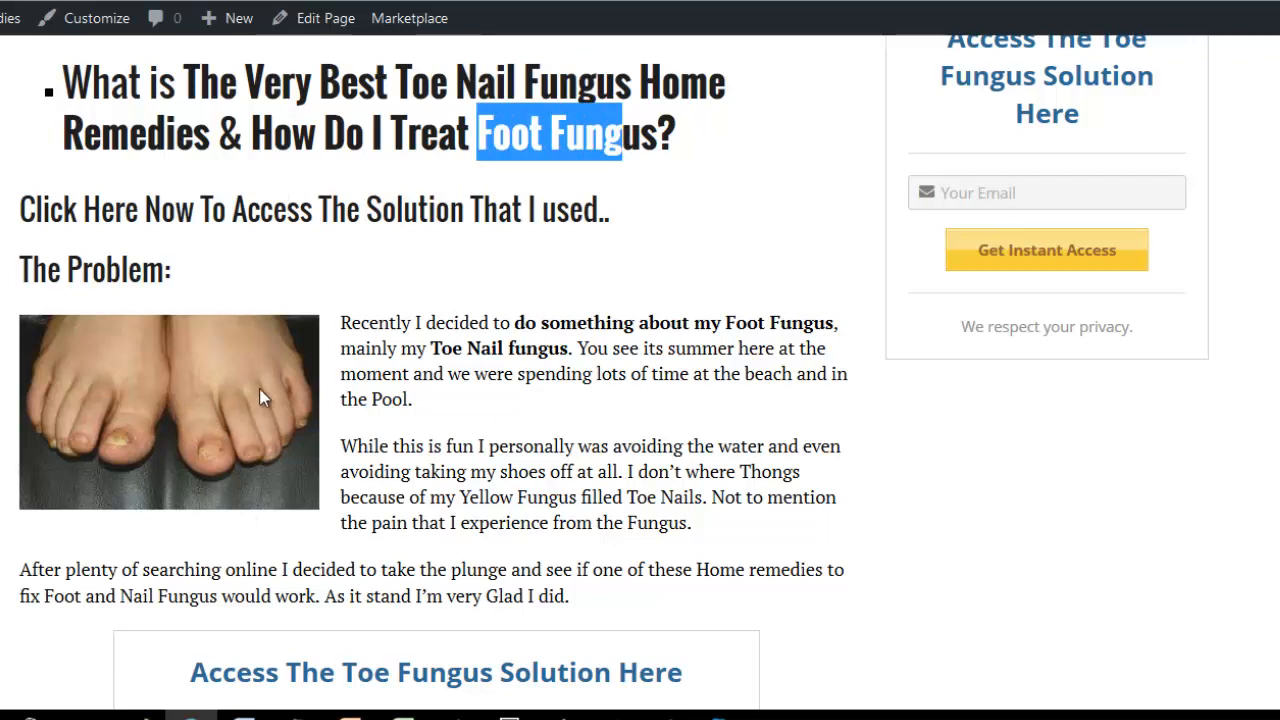
{"action": "left_click", "coordinate": [440, 432]}
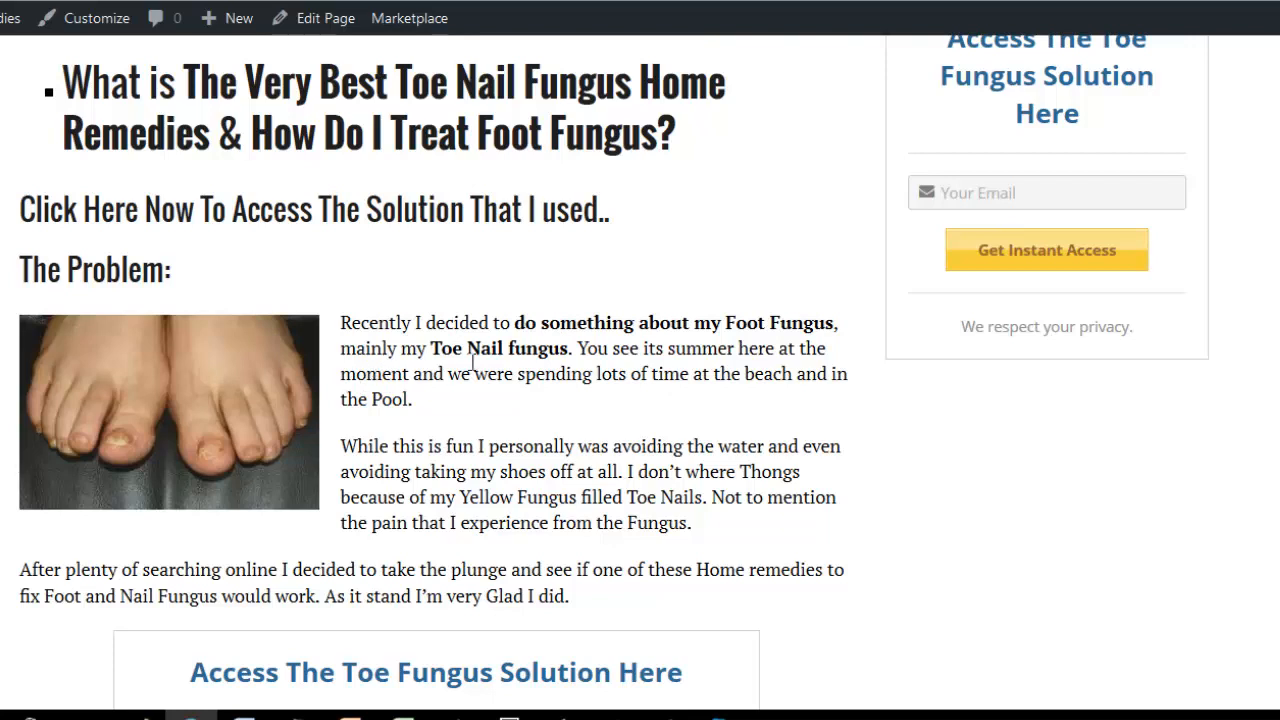
{"action": "left_click_drag", "start_coordinate": [834, 322], "coordinate": [690, 318]}
{"action": "left_click_drag", "start_coordinate": [570, 355], "coordinate": [428, 348]}
{"action": "left_click", "coordinate": [724, 394]}
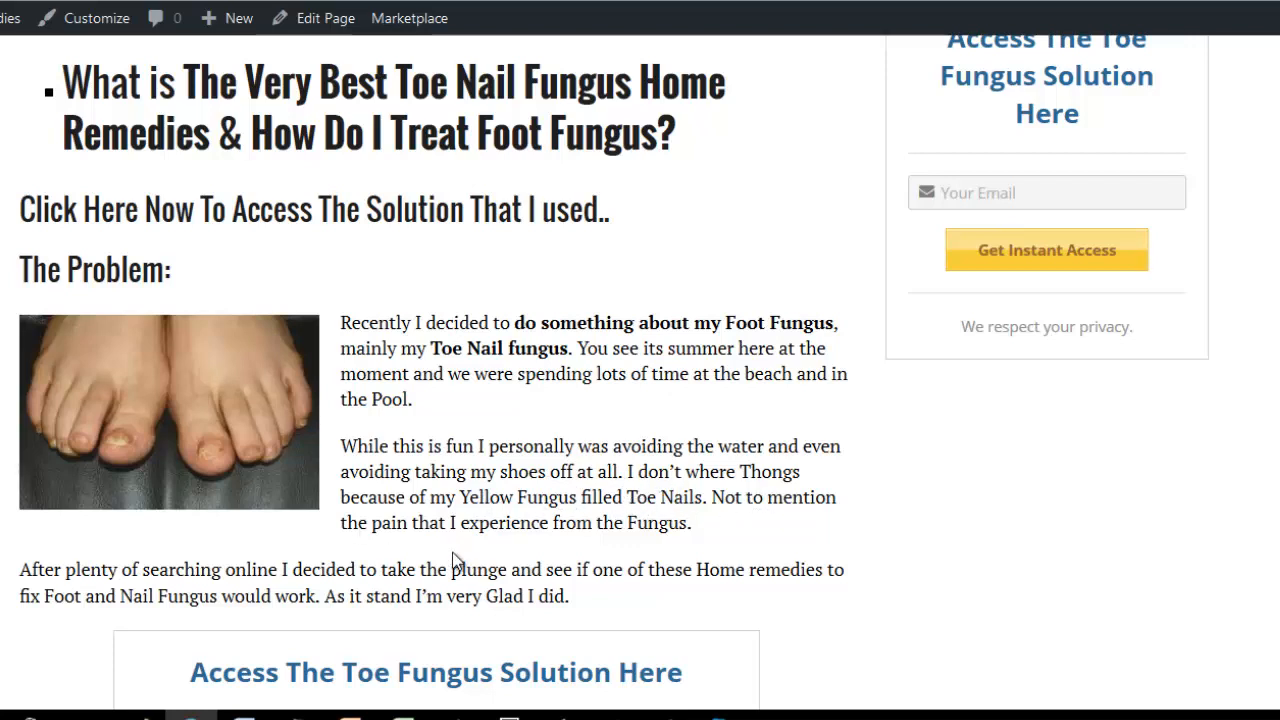
{"action": "scroll", "coordinate": [190, 460], "scroll_direction": "down", "scroll_amount": 2}
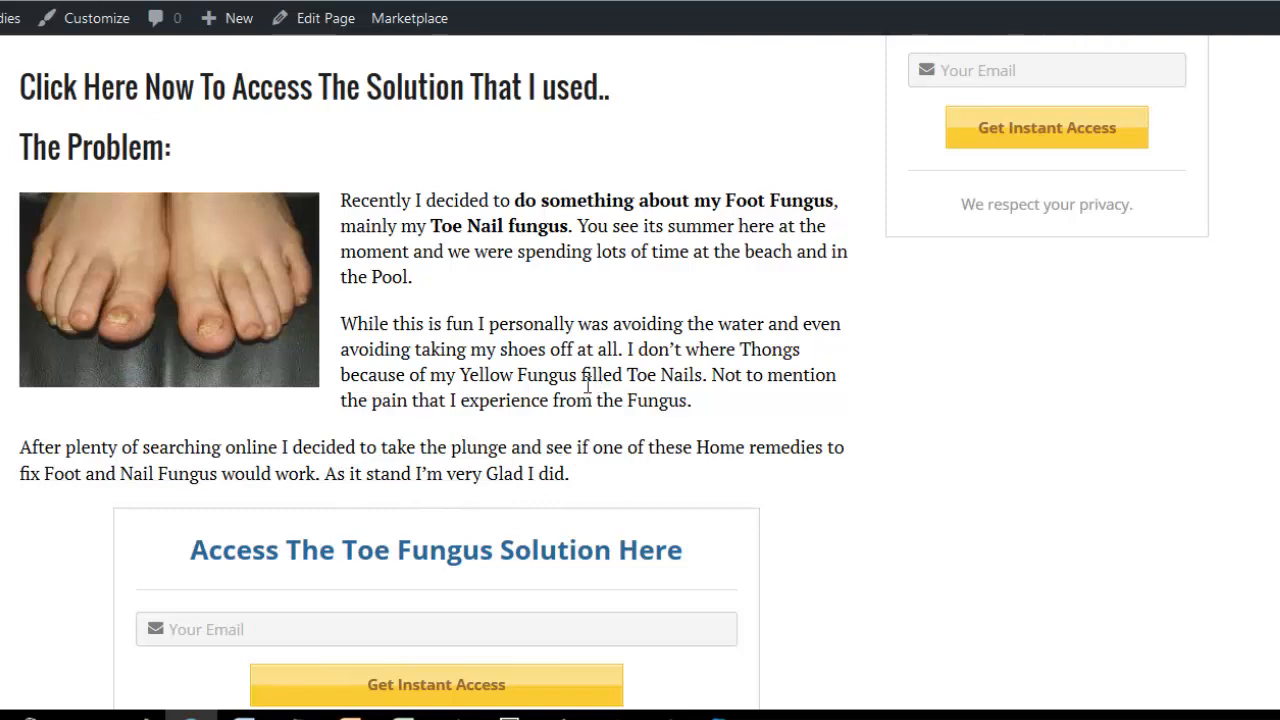
{"action": "scroll", "coordinate": [555, 365], "scroll_direction": "up", "scroll_amount": 2}
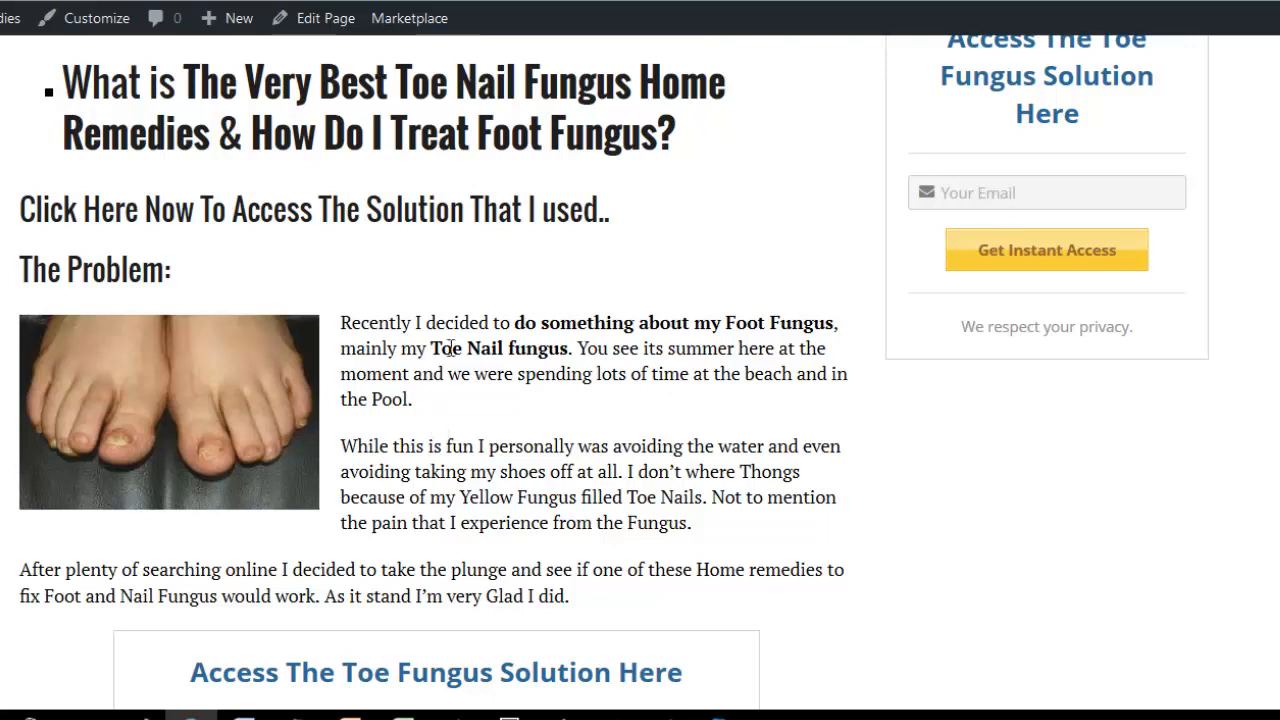
{"action": "left_click_drag", "start_coordinate": [350, 325], "coordinate": [585, 568]}
{"action": "left_click", "coordinate": [435, 432]}
Review the published page's in-content opt-in forms, the solution text and the closing "Click Here To Access The Fungus Solution" line.
{"action": "scroll", "coordinate": [453, 465], "scroll_direction": "down", "scroll_amount": 3}
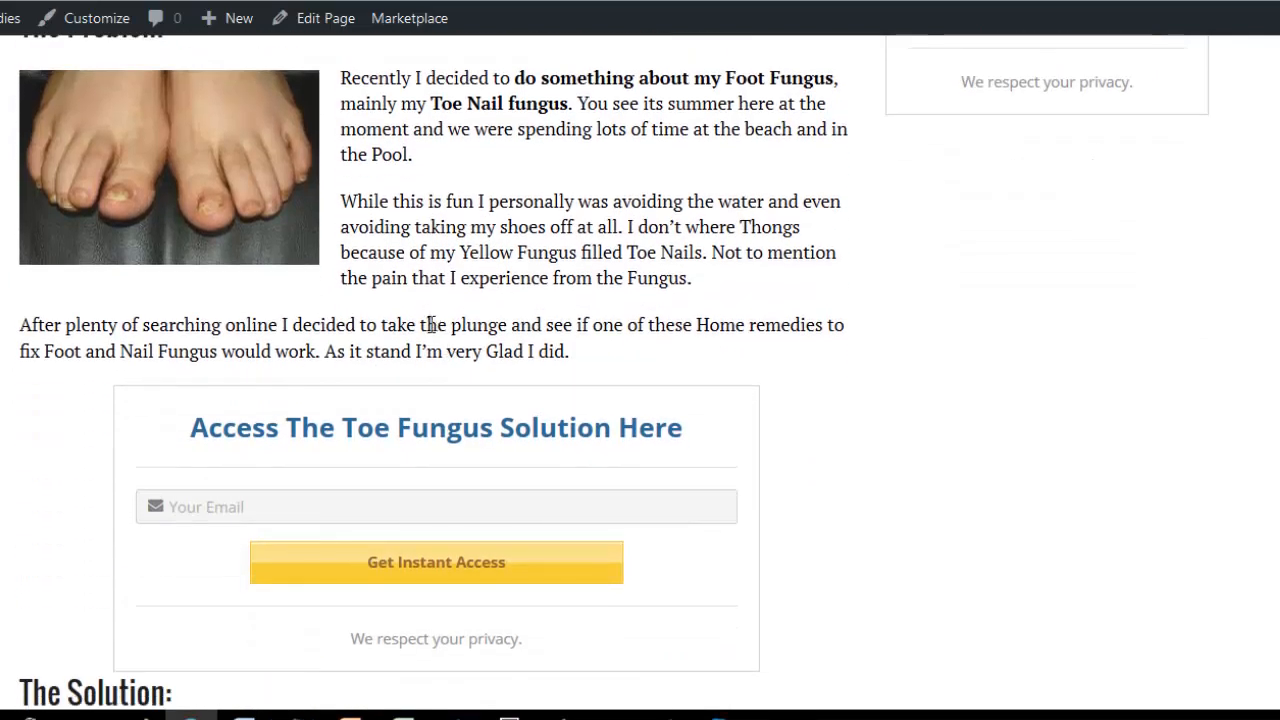
{"action": "scroll", "coordinate": [449, 262], "scroll_direction": "down", "scroll_amount": 2}
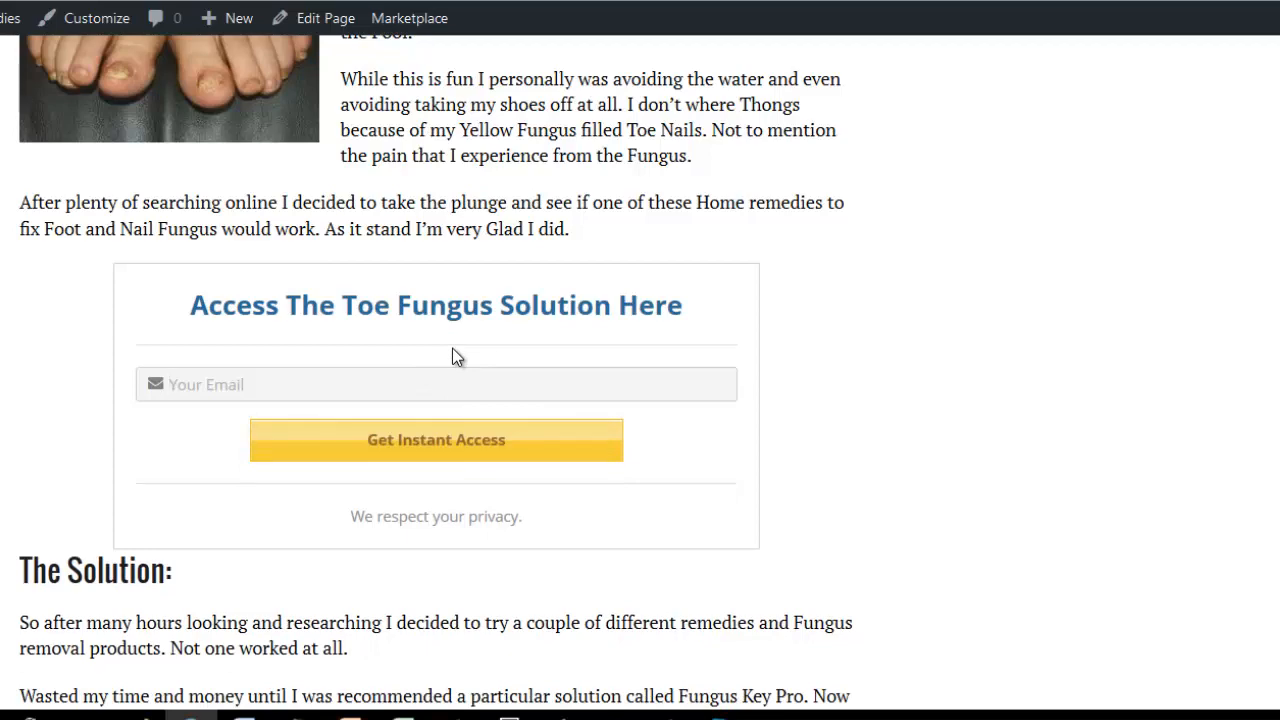
{"action": "scroll", "coordinate": [69, 383], "scroll_direction": "down", "scroll_amount": 2}
{"action": "scroll", "coordinate": [116, 500], "scroll_direction": "down", "scroll_amount": 1}
{"action": "scroll", "coordinate": [119, 487], "scroll_direction": "down", "scroll_amount": 1}
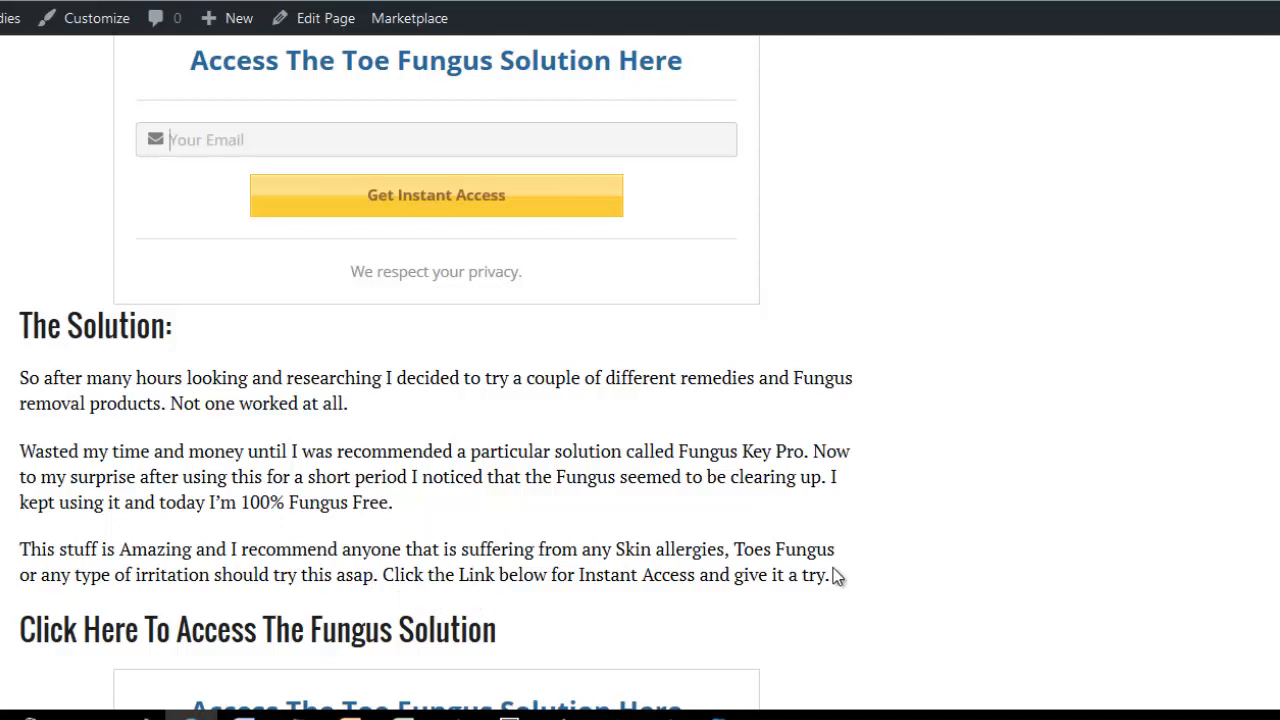
{"action": "left_click_drag", "start_coordinate": [831, 575], "coordinate": [587, 610]}
{"action": "scroll", "coordinate": [551, 444], "scroll_direction": "down", "scroll_amount": 3}
{"action": "left_click_drag", "start_coordinate": [506, 515], "coordinate": [22, 515]}
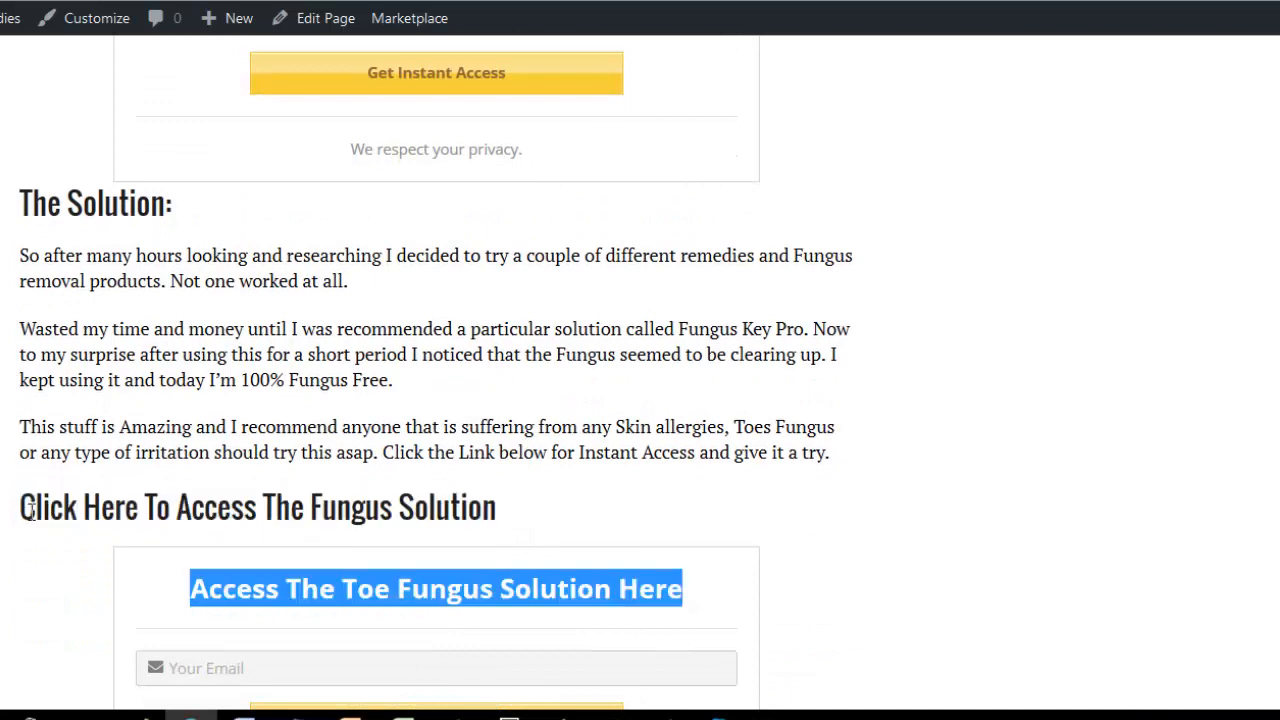
{"action": "left_click", "coordinate": [265, 500]}
{"action": "scroll", "coordinate": [566, 394], "scroll_direction": "down", "scroll_amount": 5}
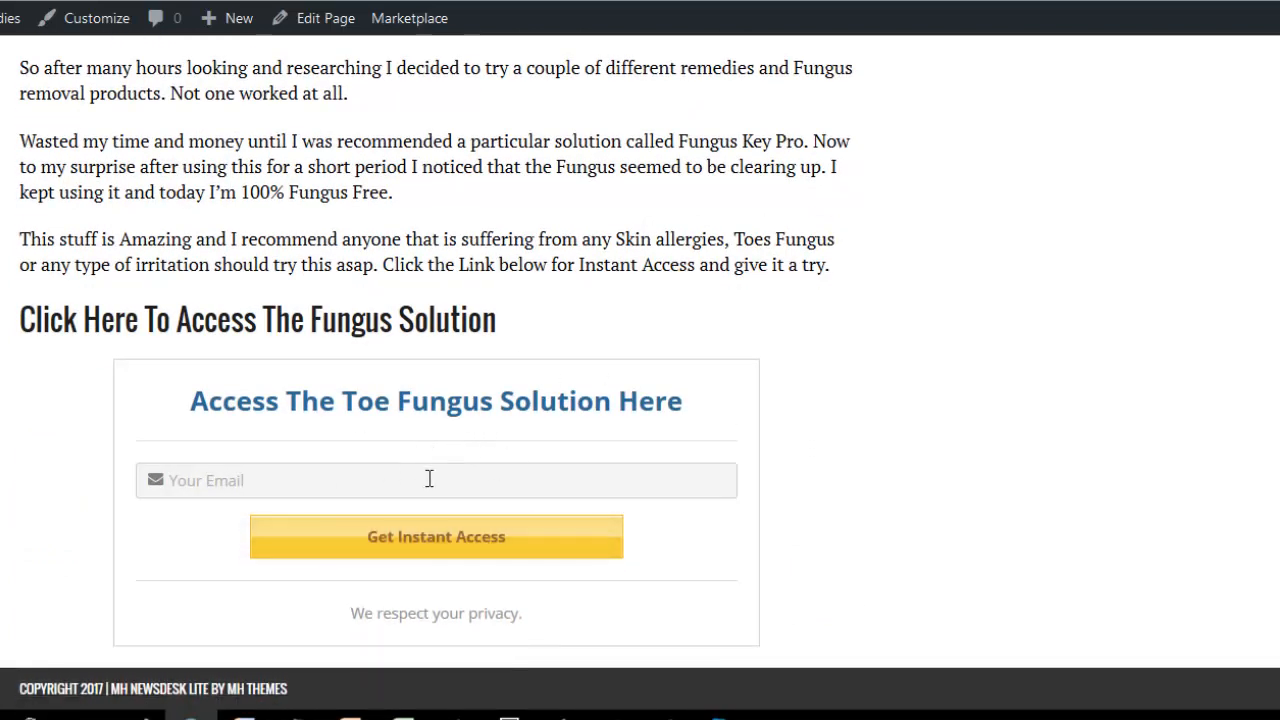
Compare the placement of the sidebar opt-in form with the form inside the published page's content.
{"action": "scroll", "coordinate": [717, 457], "scroll_direction": "up", "scroll_amount": 15}
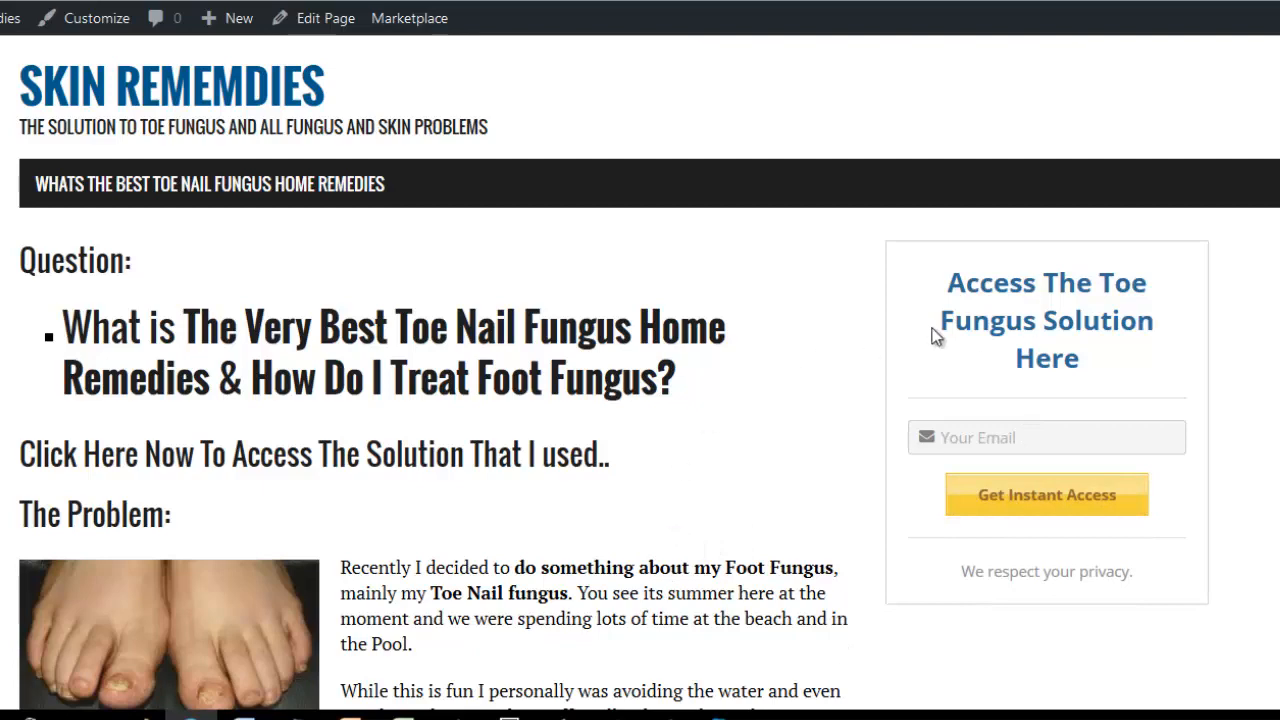
{"action": "scroll", "coordinate": [470, 365], "scroll_direction": "down", "scroll_amount": 3}
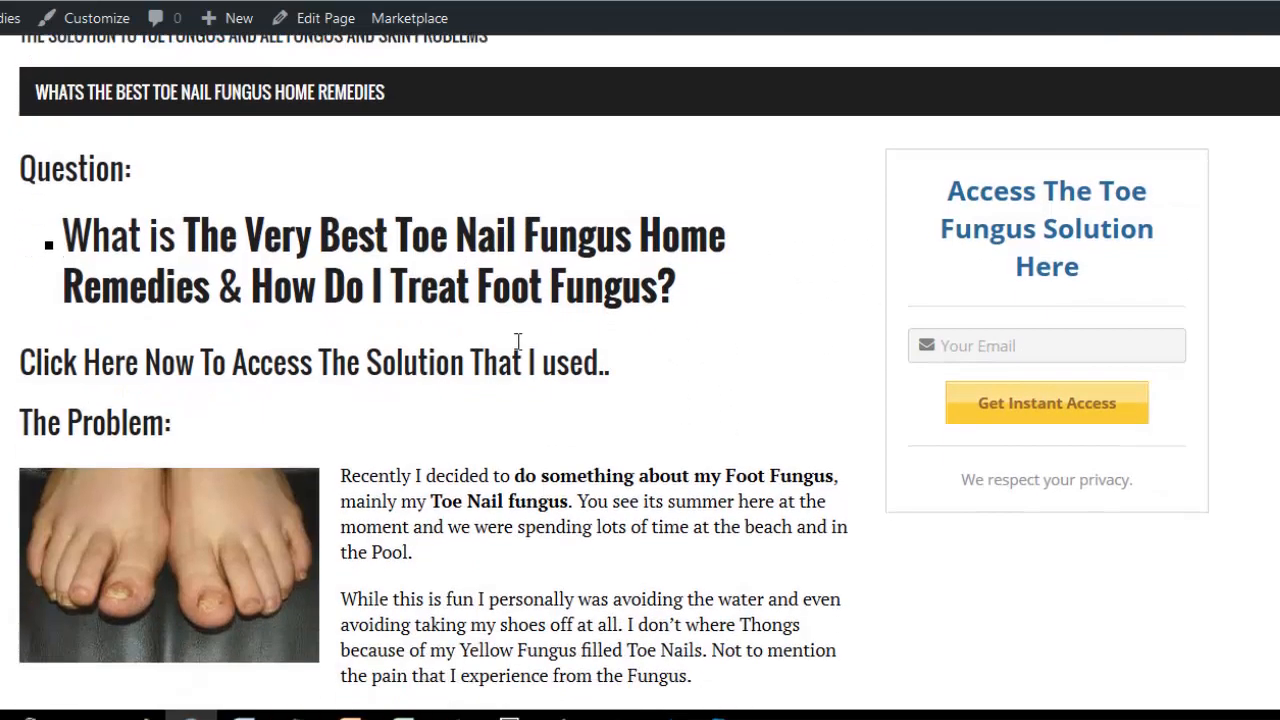
{"action": "scroll", "coordinate": [500, 349], "scroll_direction": "down", "scroll_amount": 4}
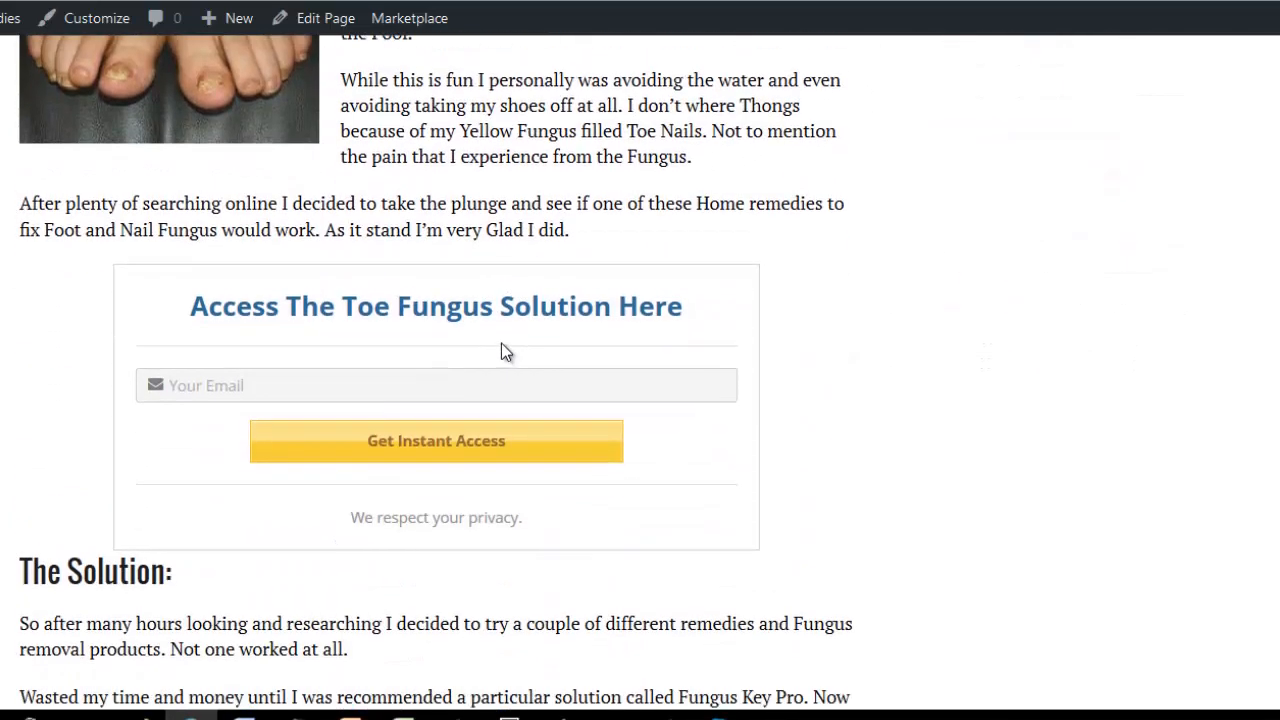
{"action": "scroll", "coordinate": [503, 351], "scroll_direction": "up", "scroll_amount": 8}
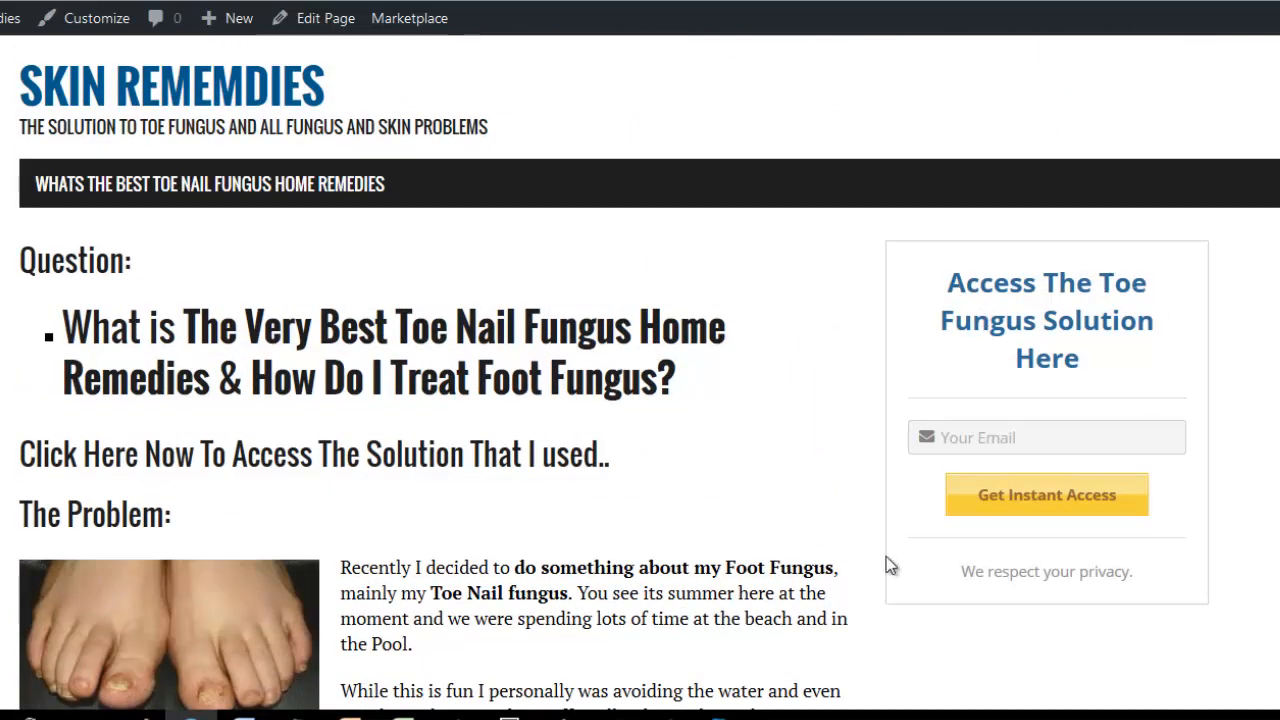
{"action": "scroll", "coordinate": [658, 512], "scroll_direction": "down", "scroll_amount": 3}
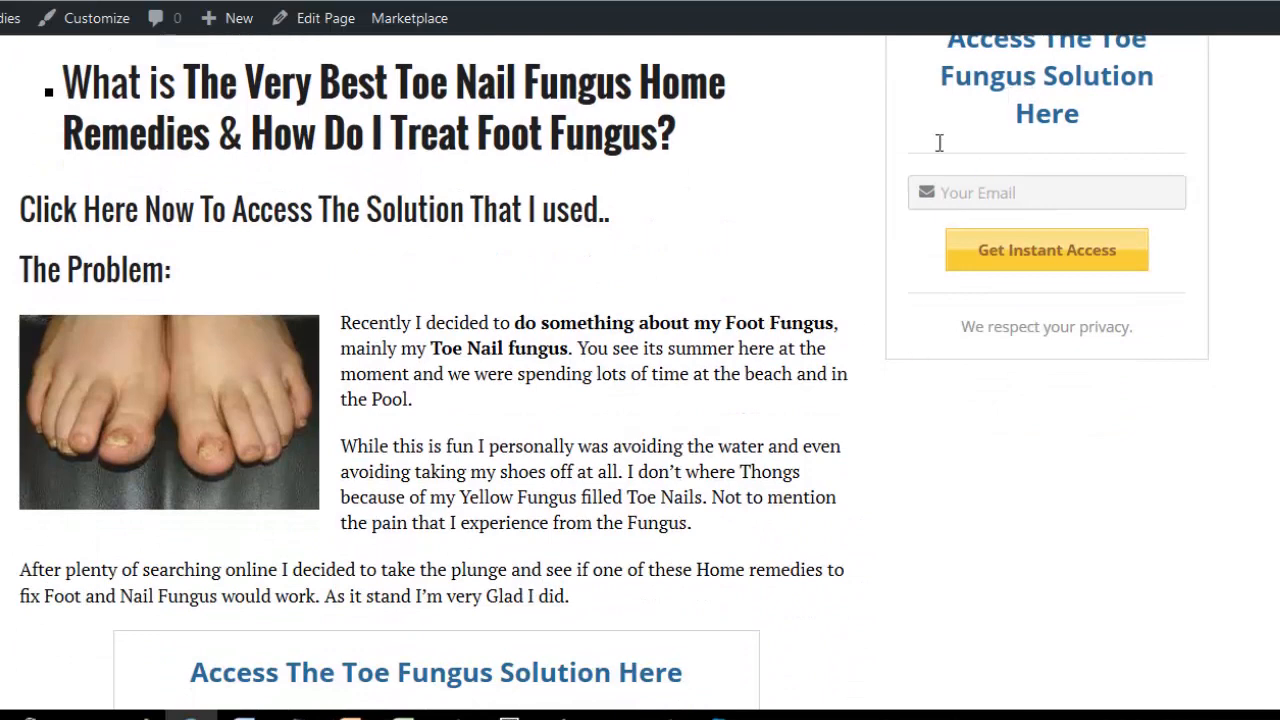
Consult the toenail fungus keyword phrase in the Notepad list and title the new page "What is the Very Best Home Remedies".
{"action": "scroll", "coordinate": [565, 508], "scroll_direction": "up", "scroll_amount": 3}
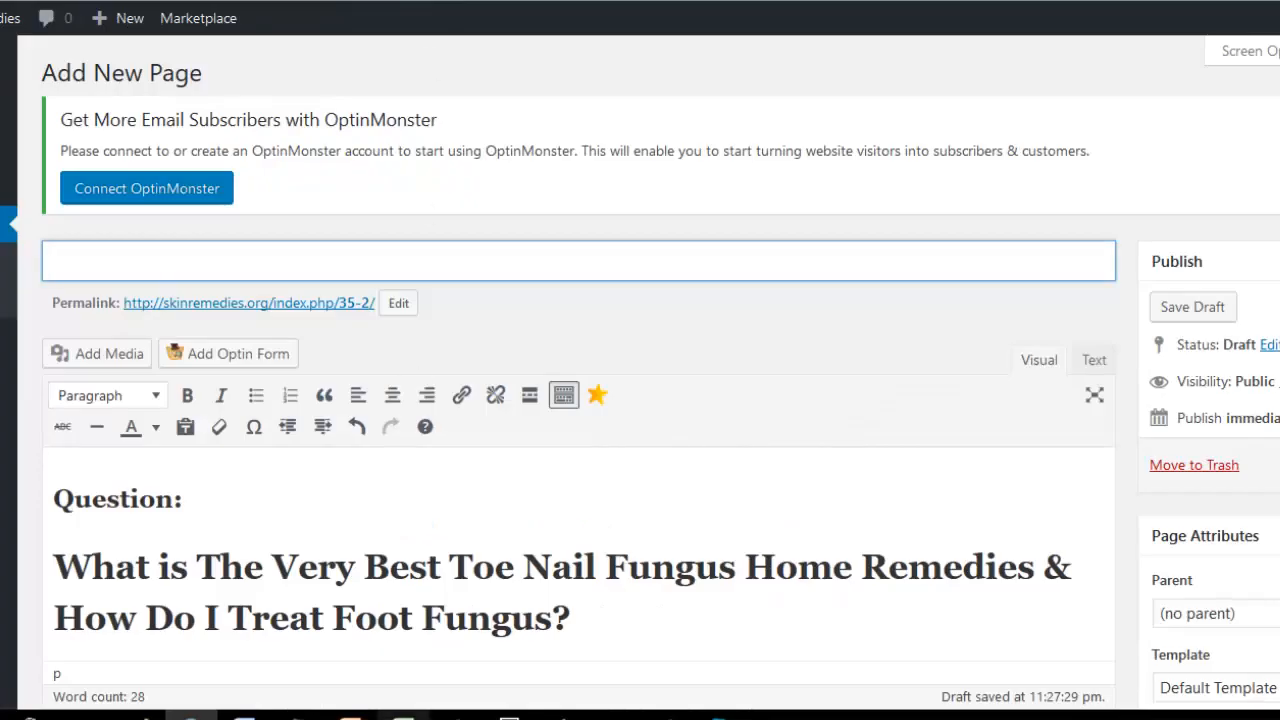
{"action": "key", "text": "alt+Tab"}
{"action": "left_click_drag", "start_coordinate": [829, 371], "coordinate": [514, 362]}
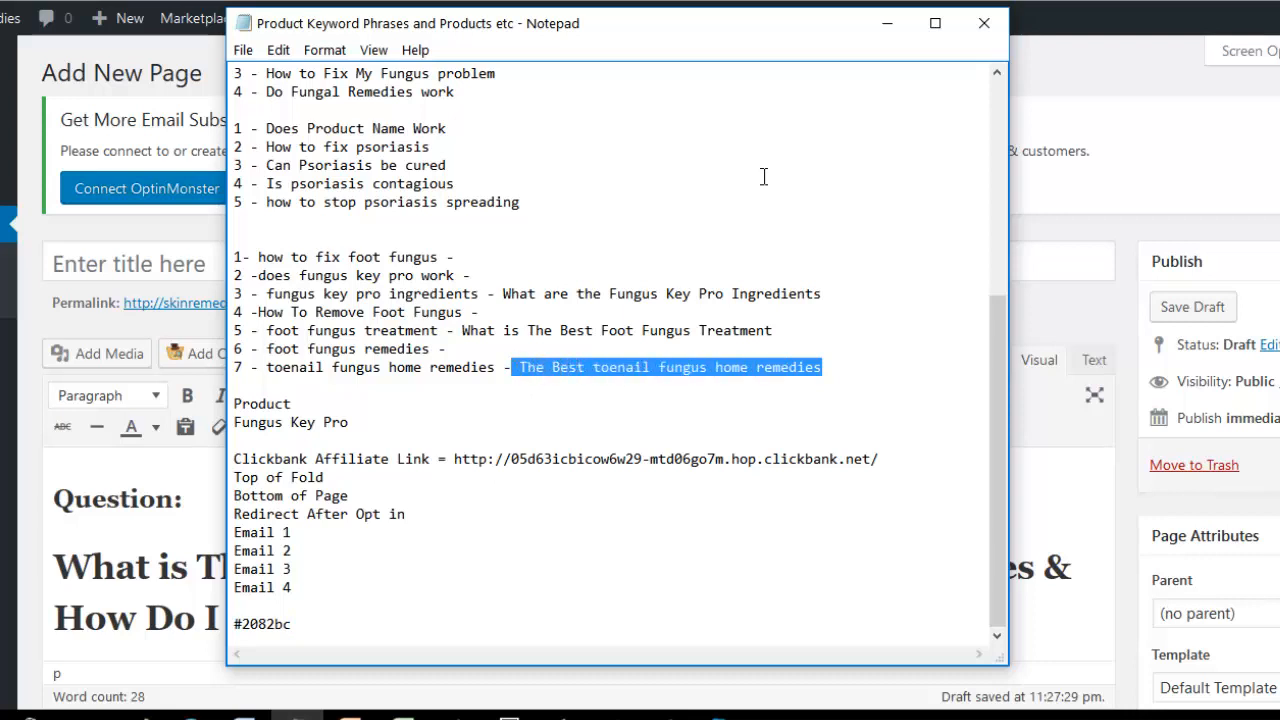
{"action": "left_click", "coordinate": [886, 28]}
{"action": "type", "text": "What is the Very Best Home Remedies"}
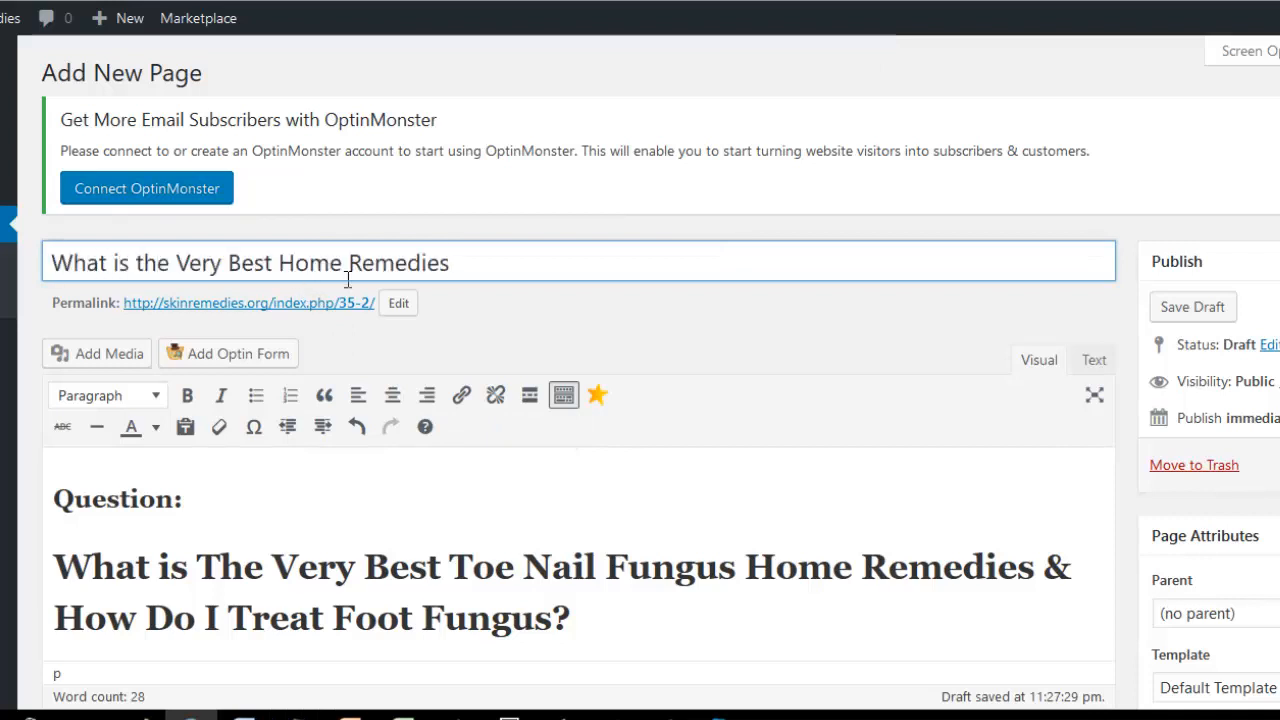
{"action": "left_click", "coordinate": [393, 358]}
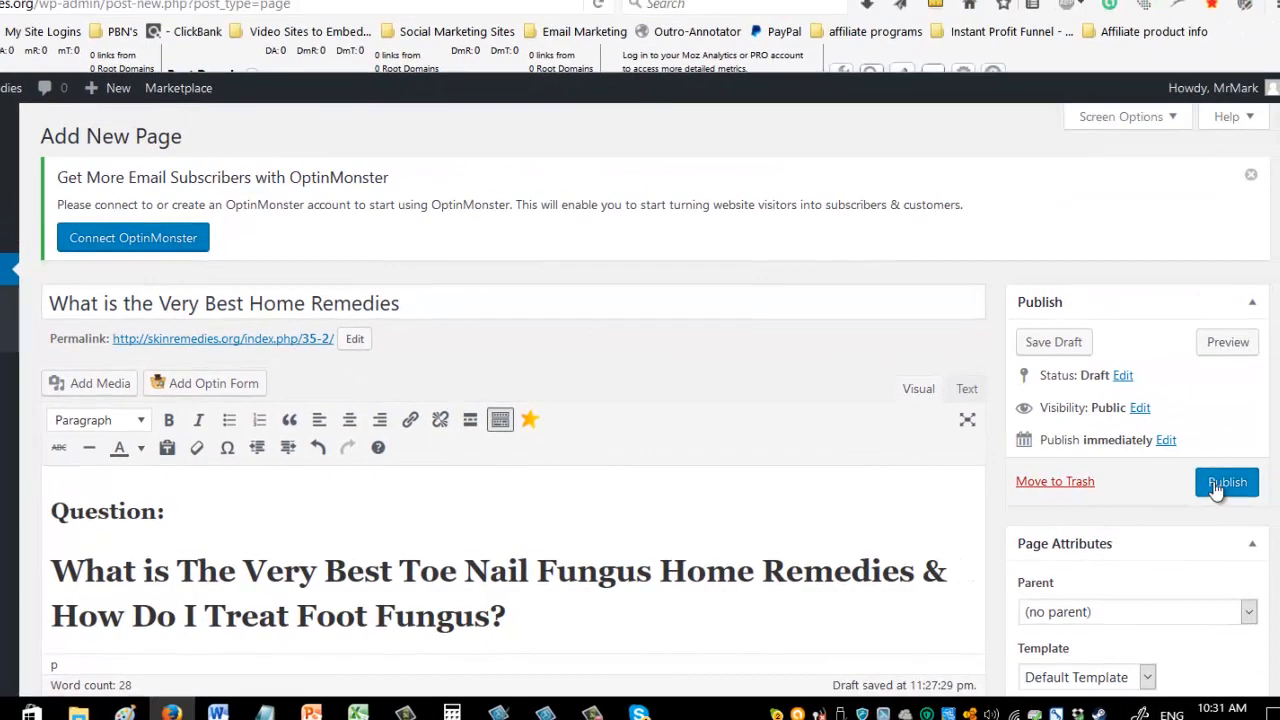
Insert Toe-Fungus-image.jpg from the media library on a new line below "Problem:", left-aligned at full size without a link.
{"action": "scroll", "coordinate": [737, 414], "scroll_direction": "down", "scroll_amount": 3}
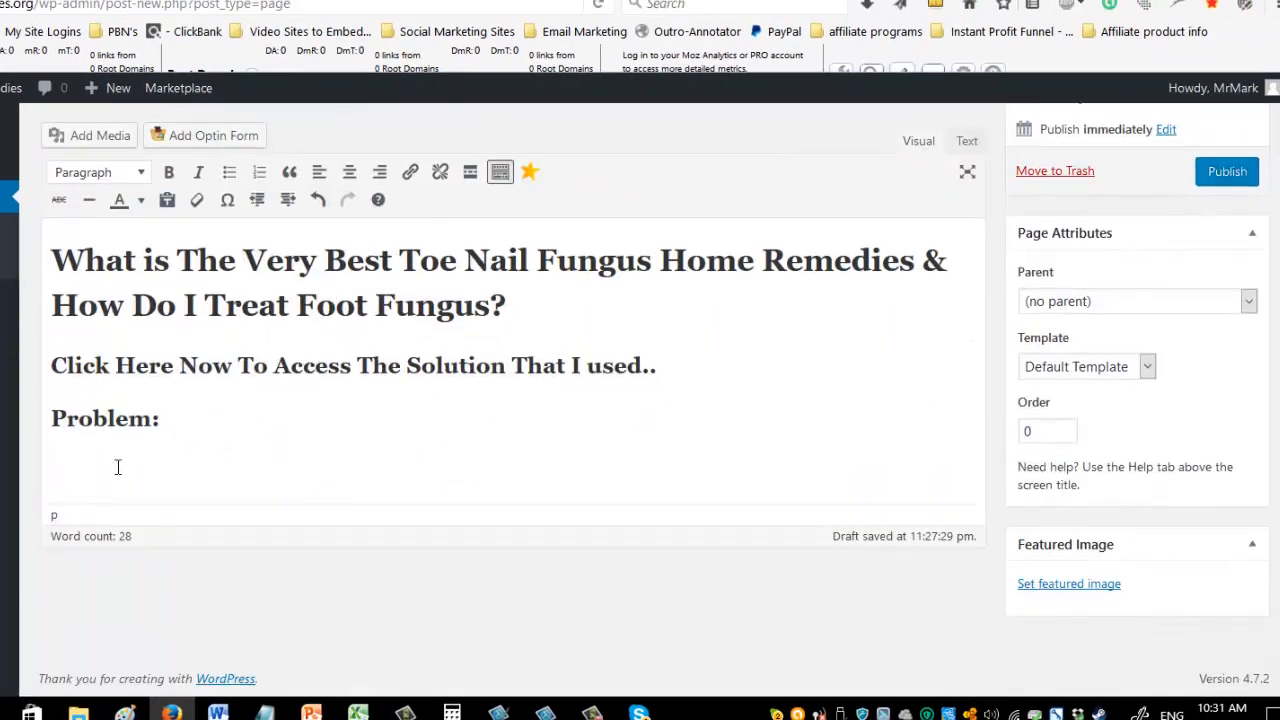
{"action": "scroll", "coordinate": [394, 420], "scroll_direction": "up", "scroll_amount": 2}
{"action": "scroll", "coordinate": [374, 428], "scroll_direction": "down", "scroll_amount": 1}
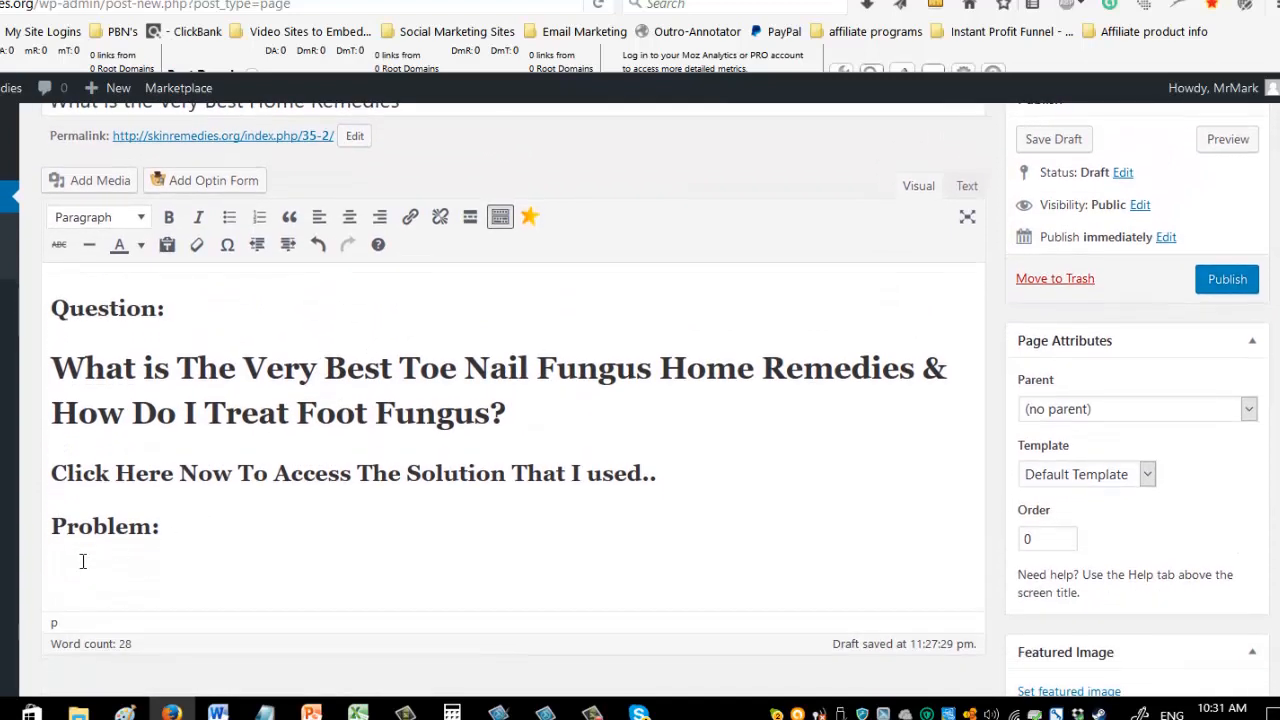
{"action": "left_click", "coordinate": [184, 531]}
{"action": "key", "text": "Return"}
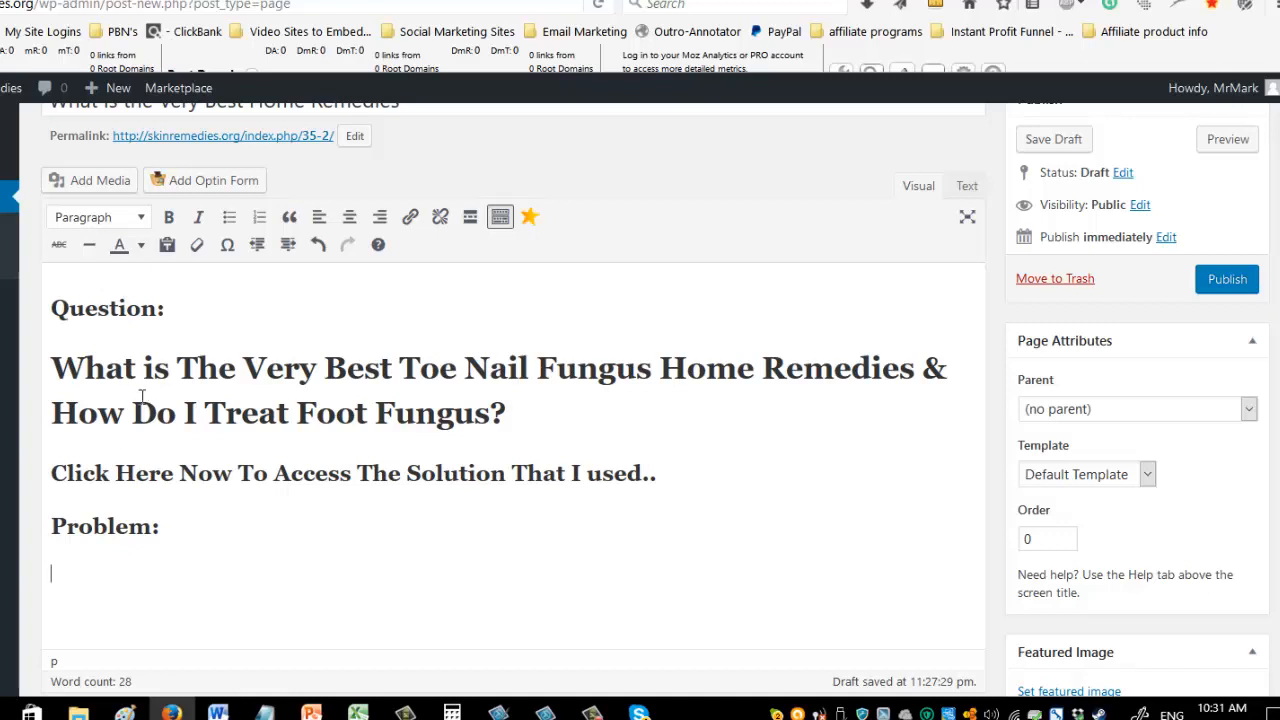
{"action": "left_click", "coordinate": [94, 180]}
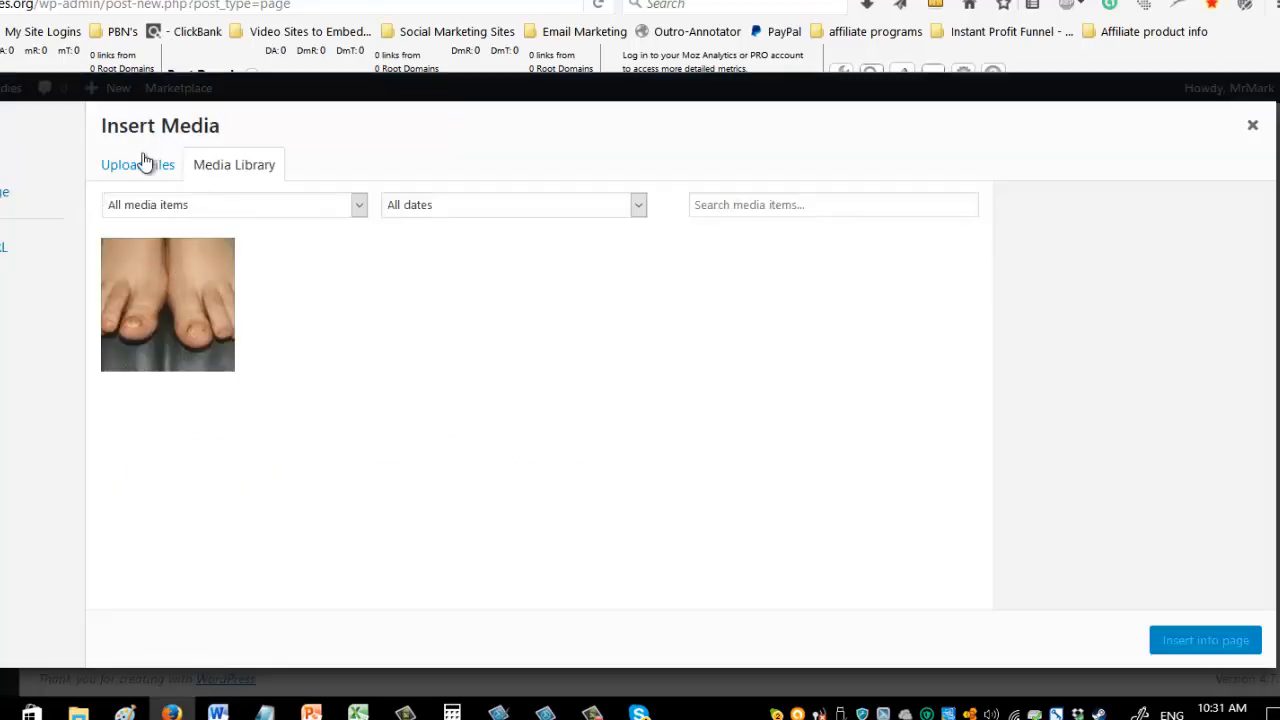
{"action": "left_click", "coordinate": [175, 309]}
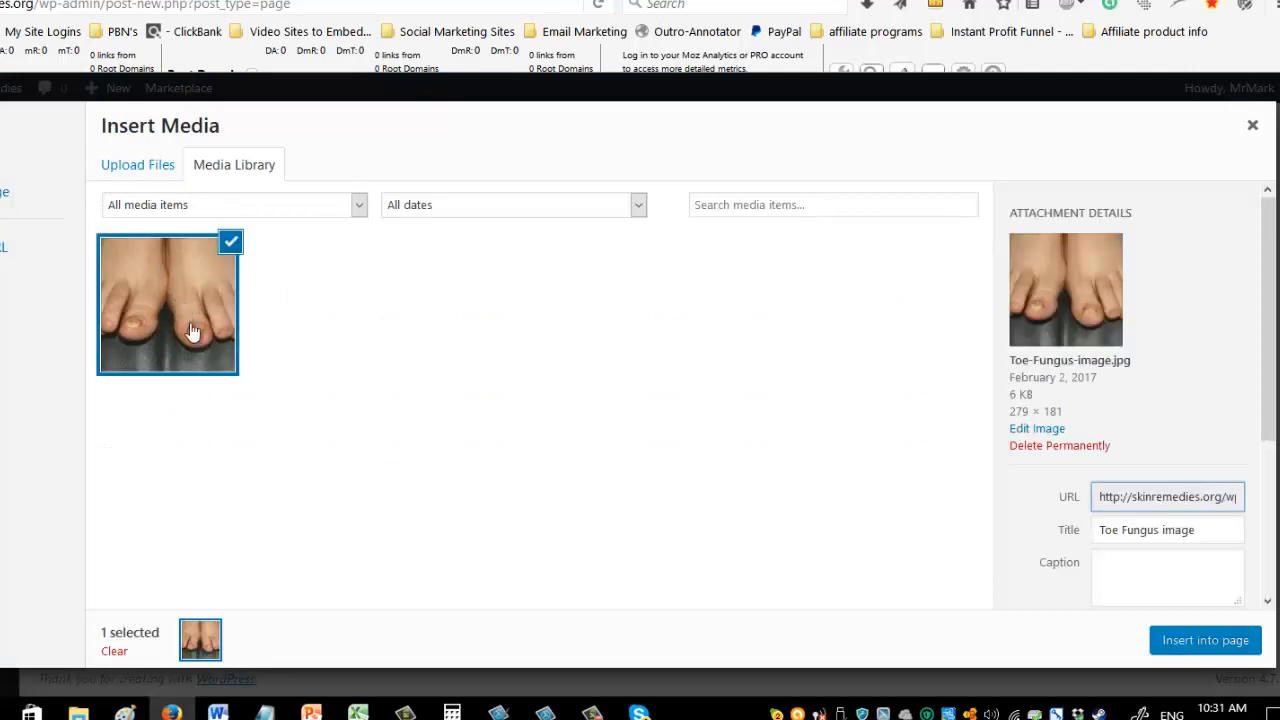
{"action": "scroll", "coordinate": [1216, 358], "scroll_direction": "down", "scroll_amount": 3}
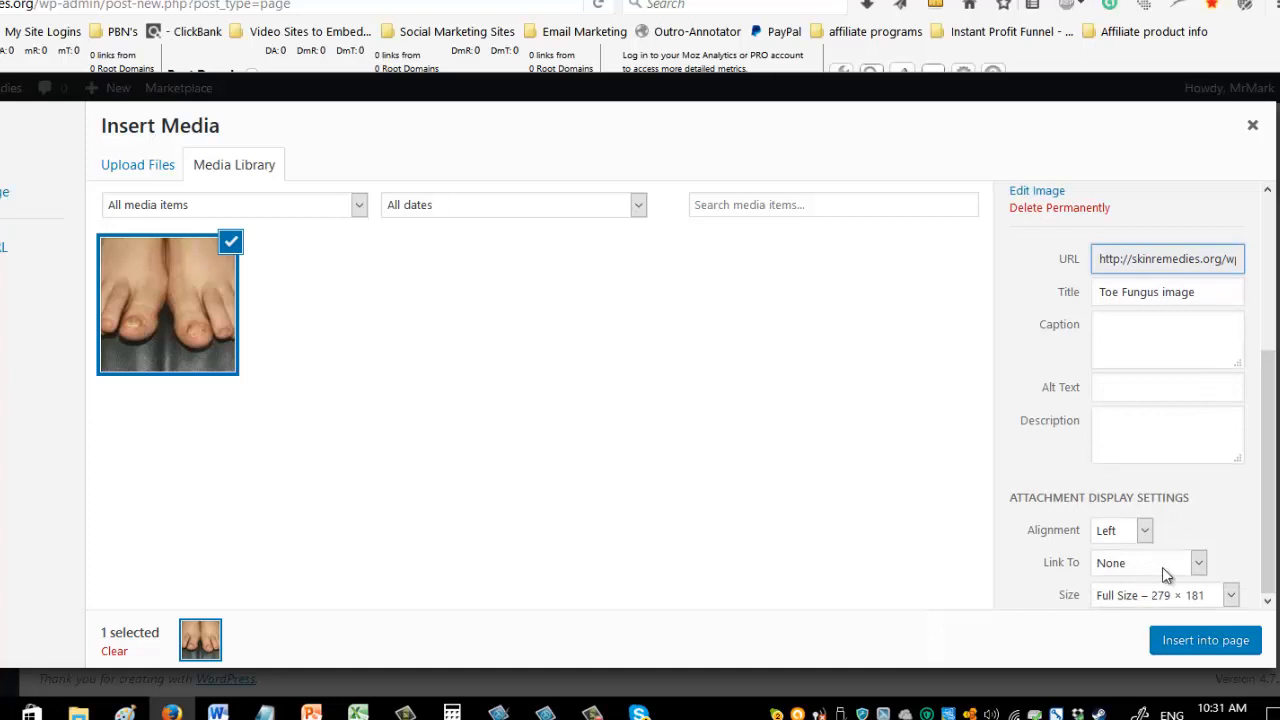
{"action": "left_click", "coordinate": [1185, 642]}
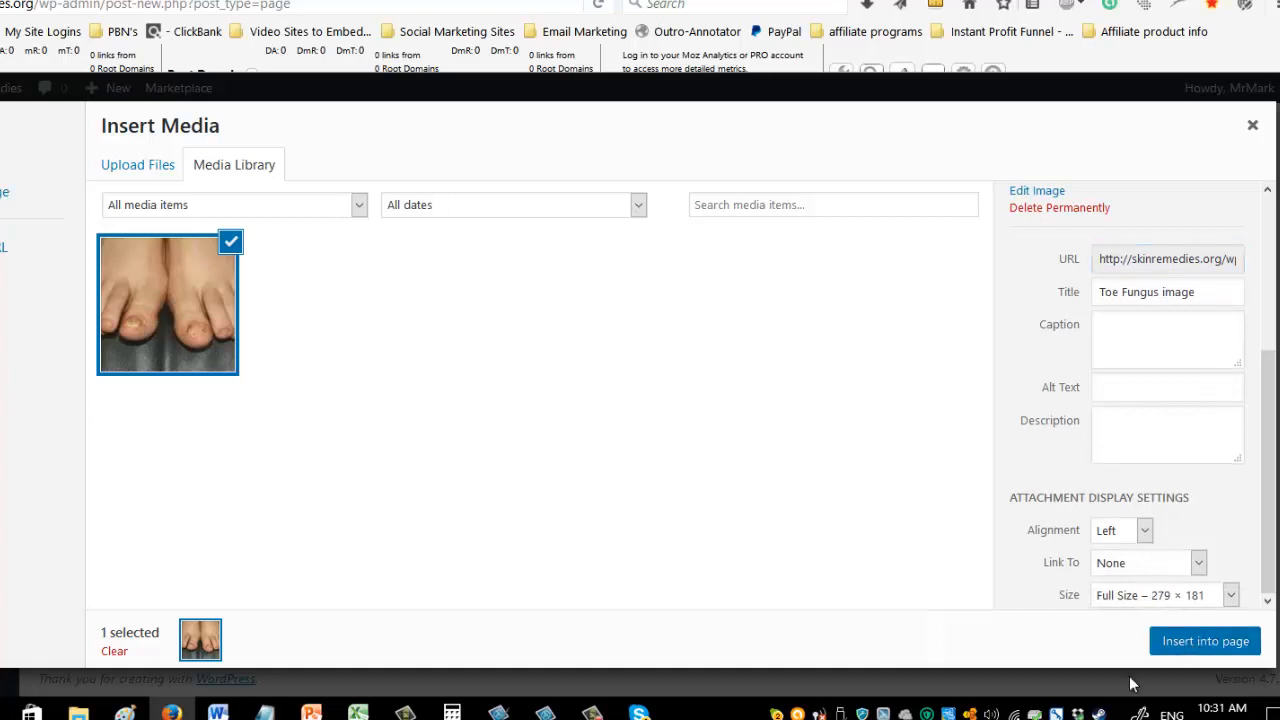
{"action": "scroll", "coordinate": [674, 549], "scroll_direction": "down", "scroll_amount": 3}
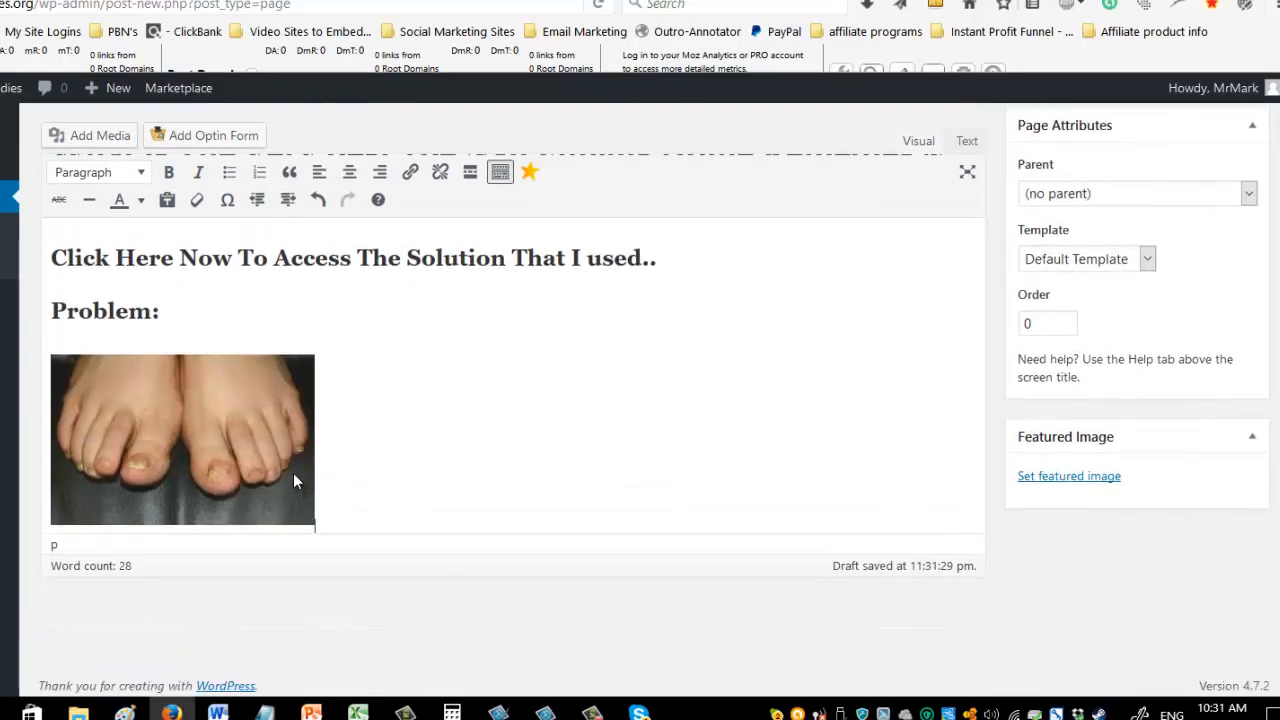
{"action": "type", "text": "Thjy"}
{"action": "scroll", "coordinate": [228, 326], "scroll_direction": "up", "scroll_amount": 3}
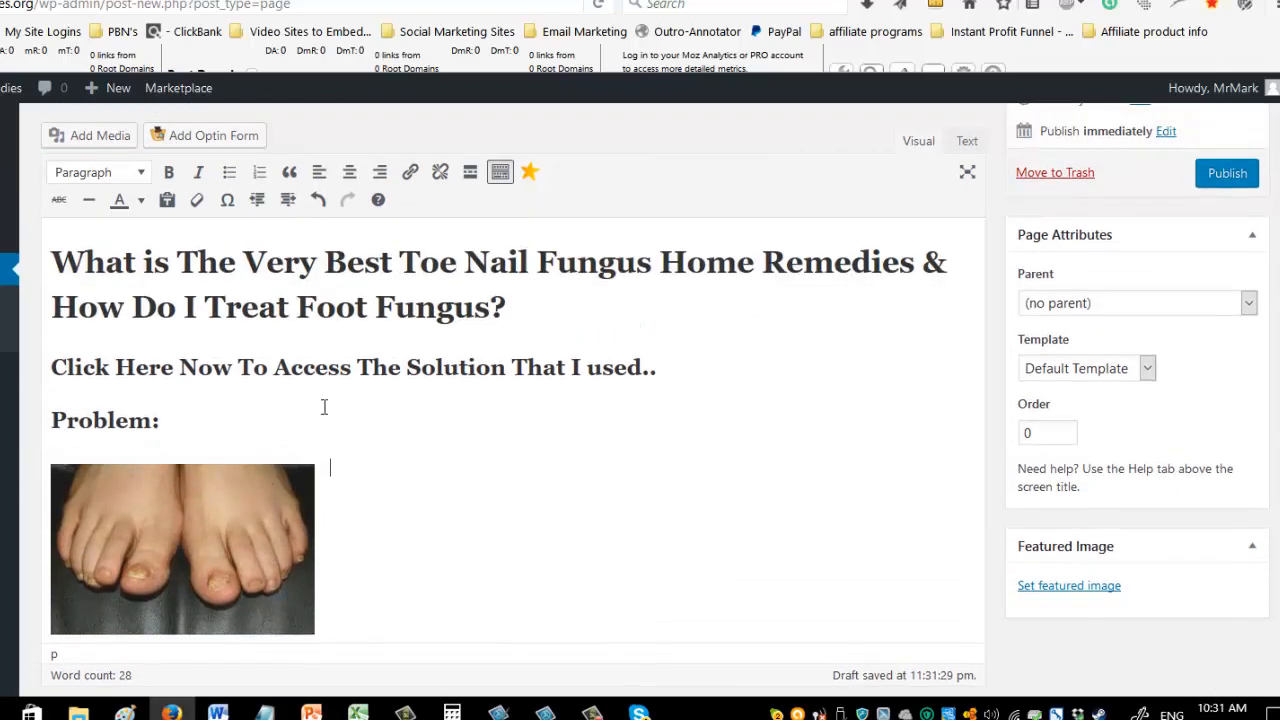
{"action": "left_click_drag", "start_coordinate": [664, 477], "coordinate": [55, 478]}
{"action": "key", "text": "alt+shift+2"}
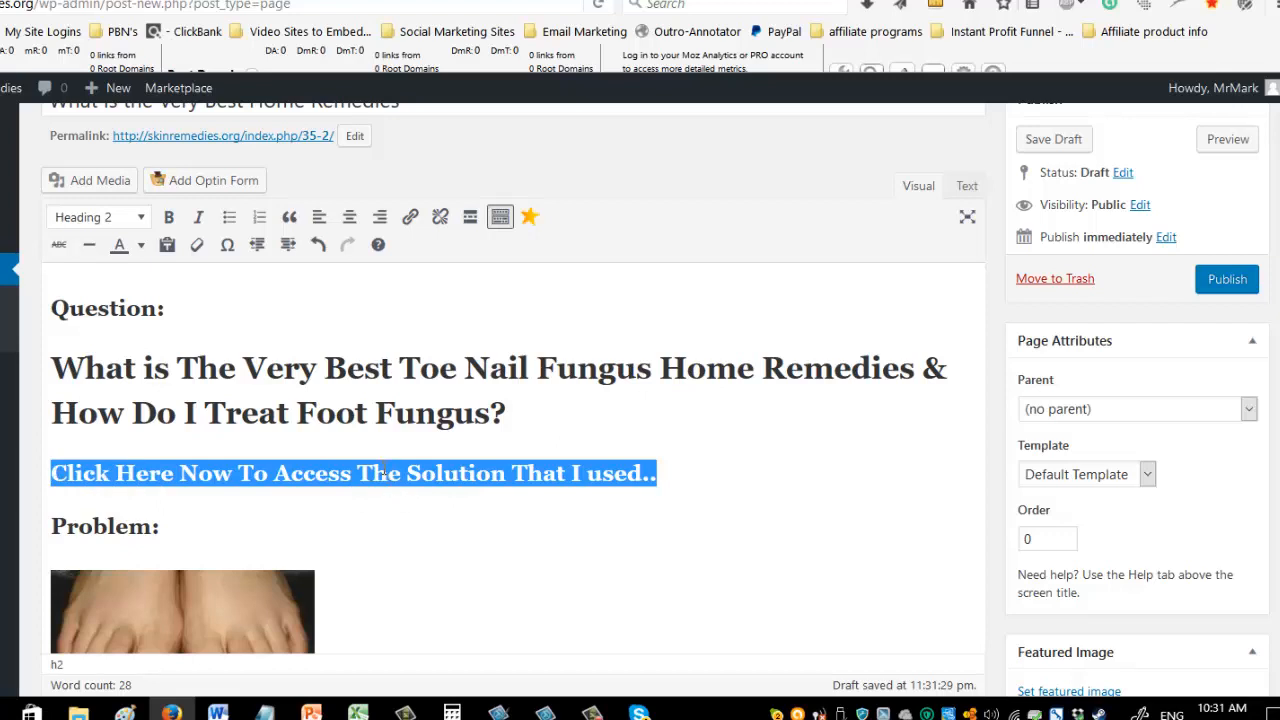
{"action": "left_click", "coordinate": [511, 505]}
{"action": "left_click_drag", "start_coordinate": [656, 480], "coordinate": [137, 477]}
{"action": "left_click", "coordinate": [312, 523]}
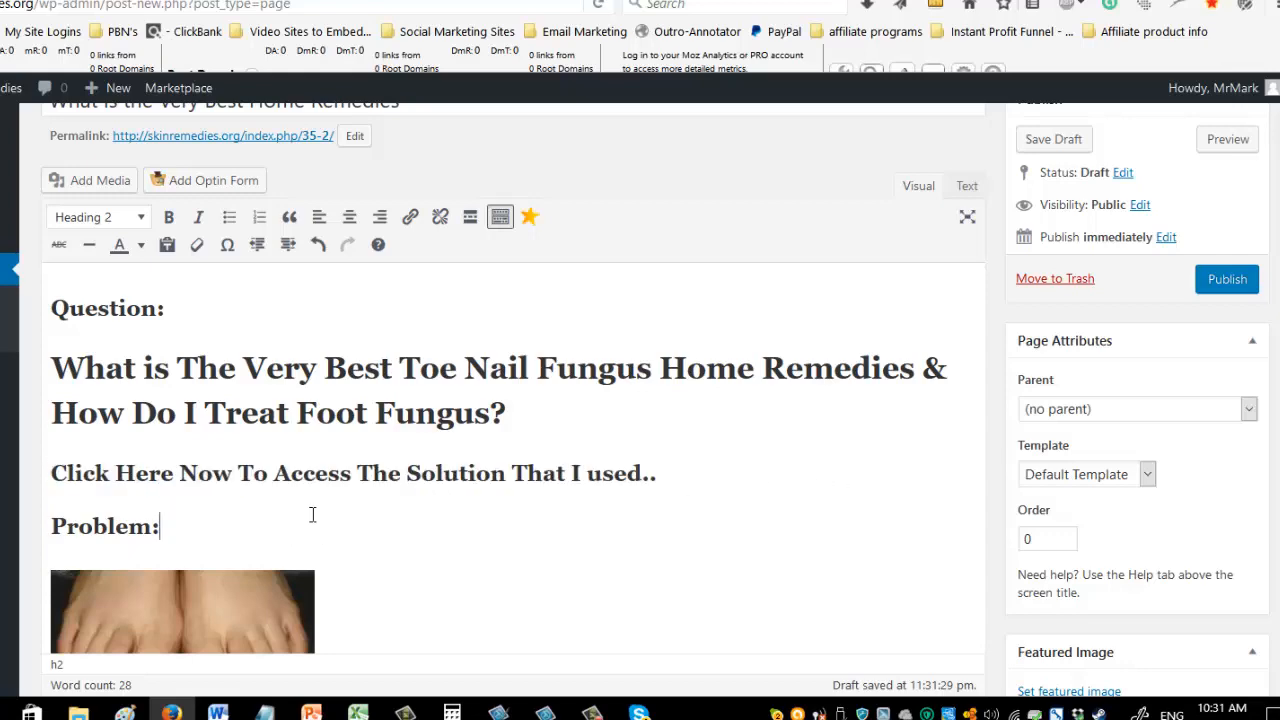
Open the published toe nail fungus page for editing and look over its headings, problem text and opt-in form shortcode.
{"action": "left_click", "coordinate": [490, 1]}
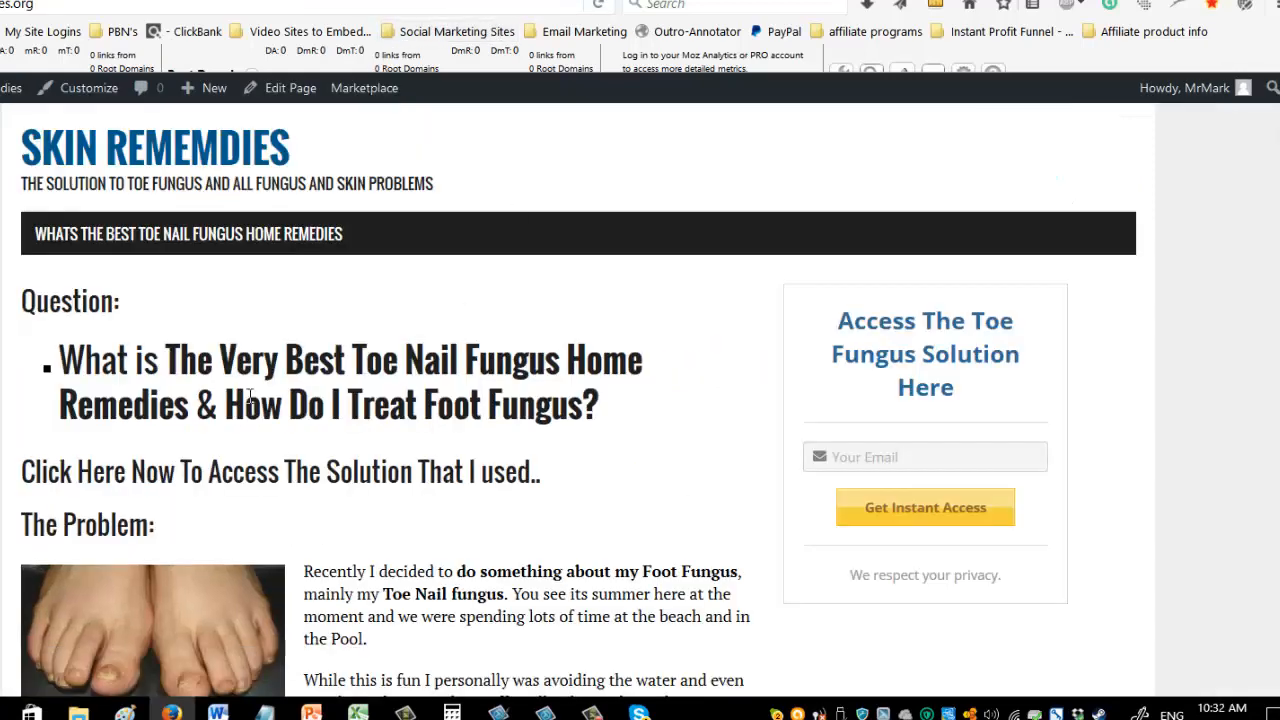
{"action": "left_click", "coordinate": [290, 88]}
{"action": "scroll", "coordinate": [627, 375], "scroll_direction": "down", "scroll_amount": 5}
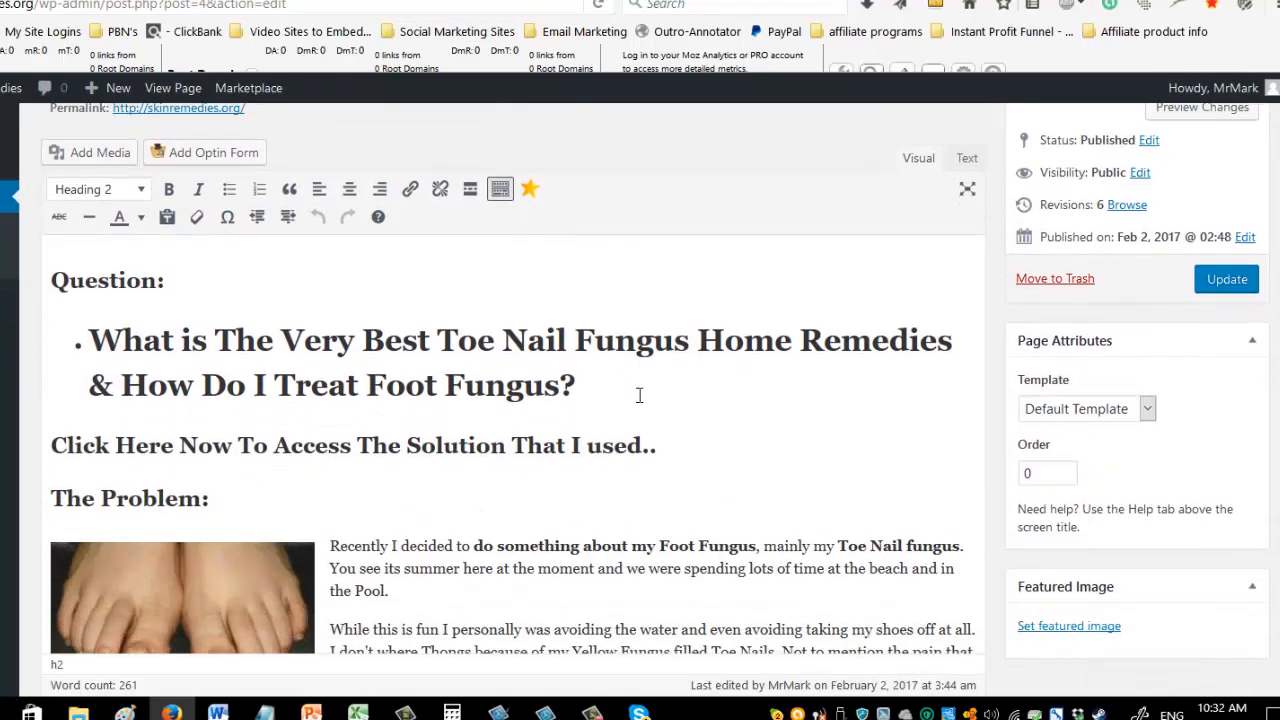
{"action": "scroll", "coordinate": [620, 472], "scroll_direction": "up", "scroll_amount": 5}
{"action": "scroll", "coordinate": [617, 470], "scroll_direction": "down", "scroll_amount": 2}
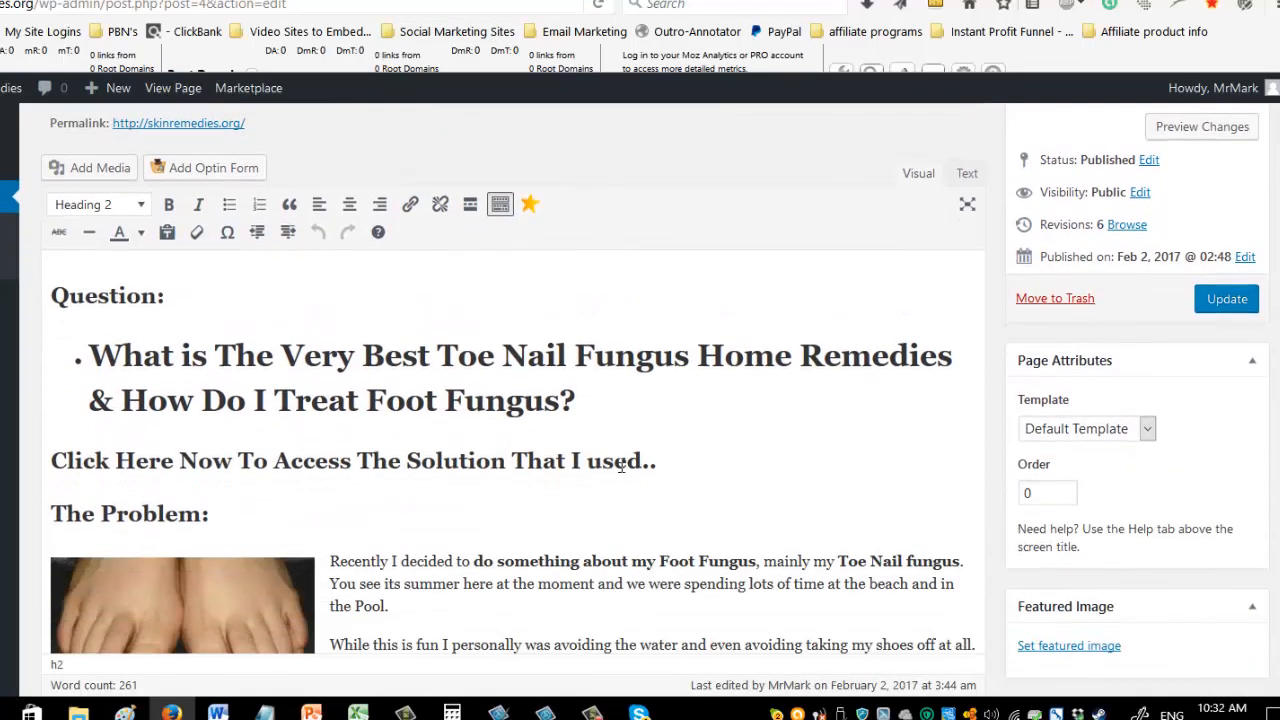
{"action": "scroll", "coordinate": [617, 466], "scroll_direction": "down", "scroll_amount": 3}
{"action": "left_click_drag", "start_coordinate": [165, 480], "coordinate": [53, 481]}
{"action": "left_click", "coordinate": [348, 505]}
{"action": "scroll", "coordinate": [568, 537], "scroll_direction": "up", "scroll_amount": 5}
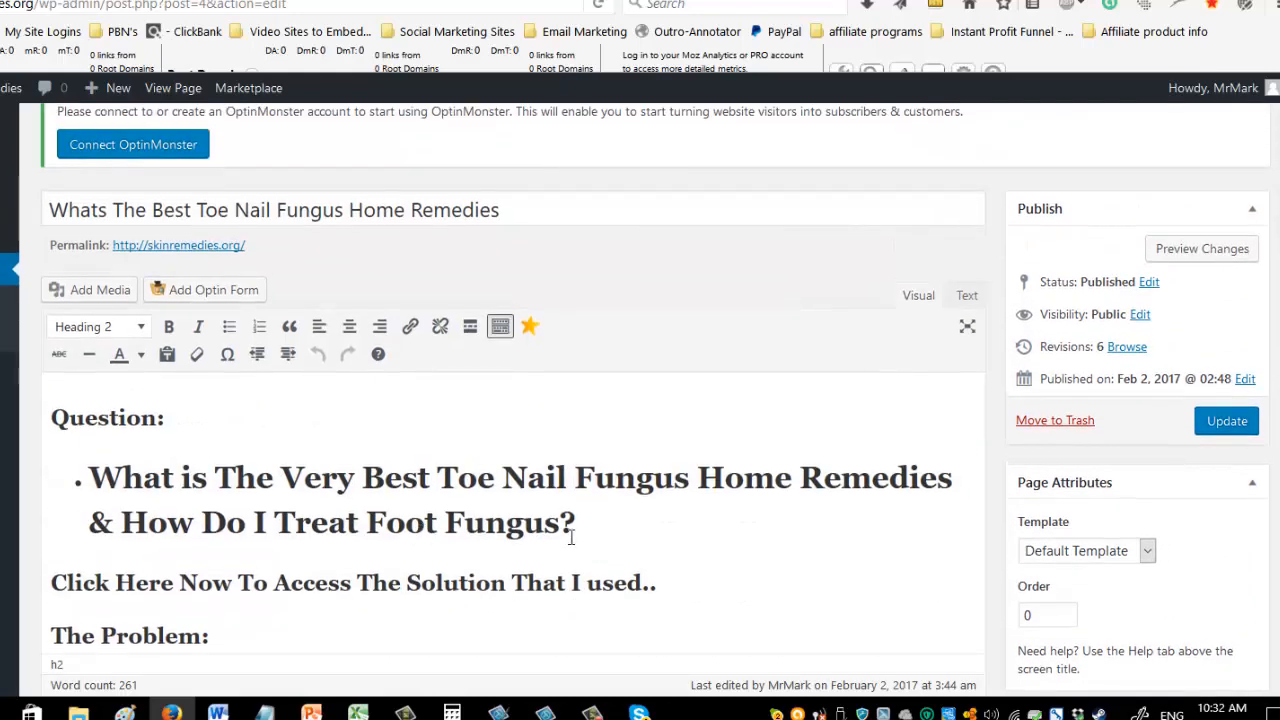
{"action": "left_click_drag", "start_coordinate": [667, 583], "coordinate": [48, 583]}
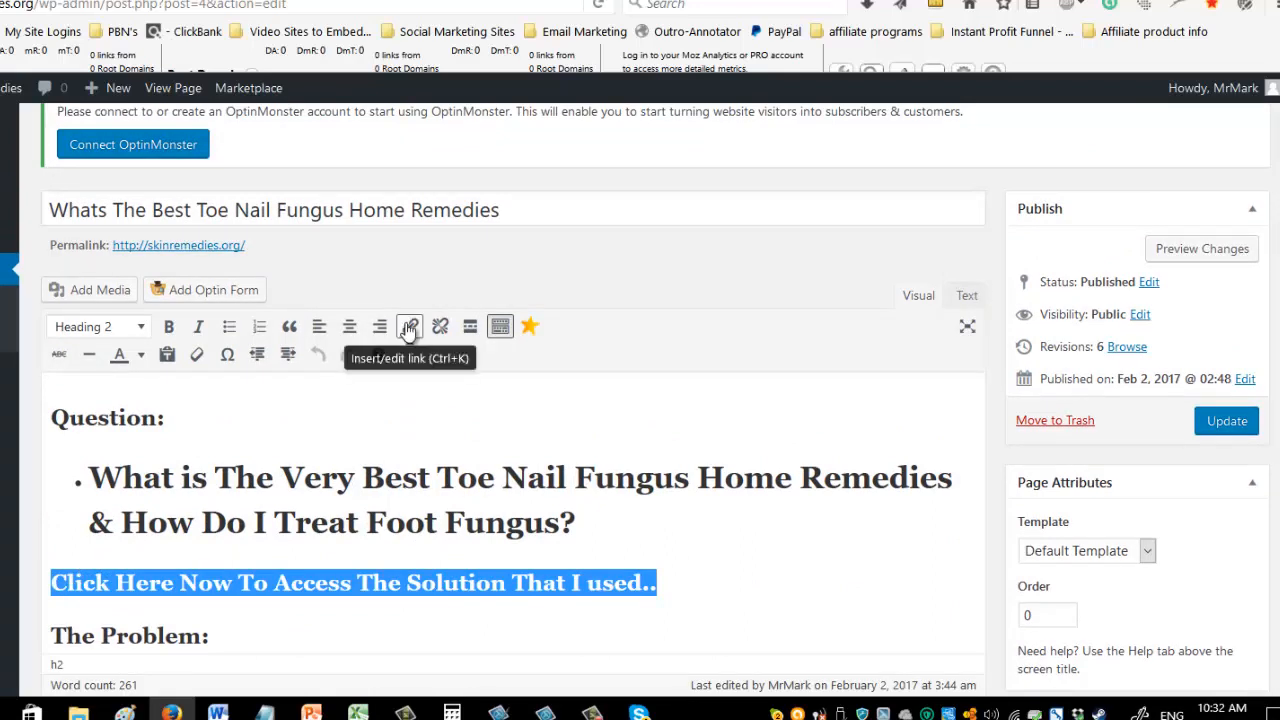
{"action": "left_click", "coordinate": [411, 332]}
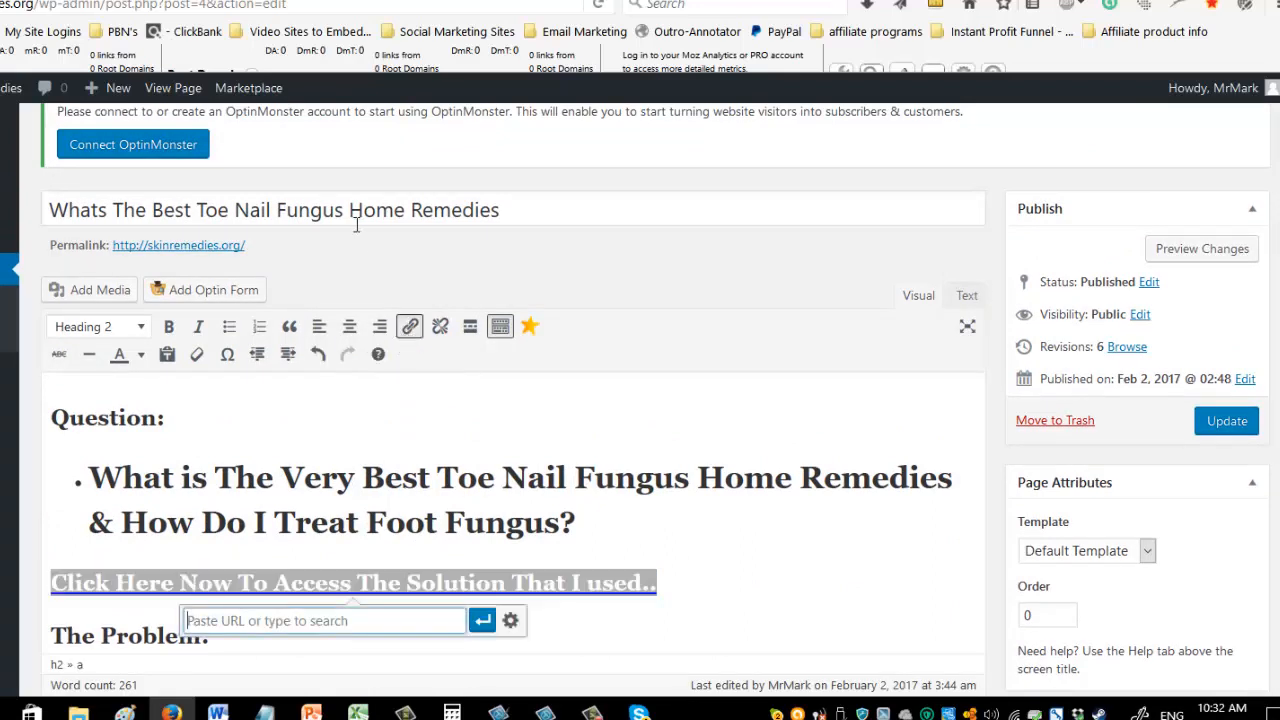
{"action": "left_click", "coordinate": [592, 0]}
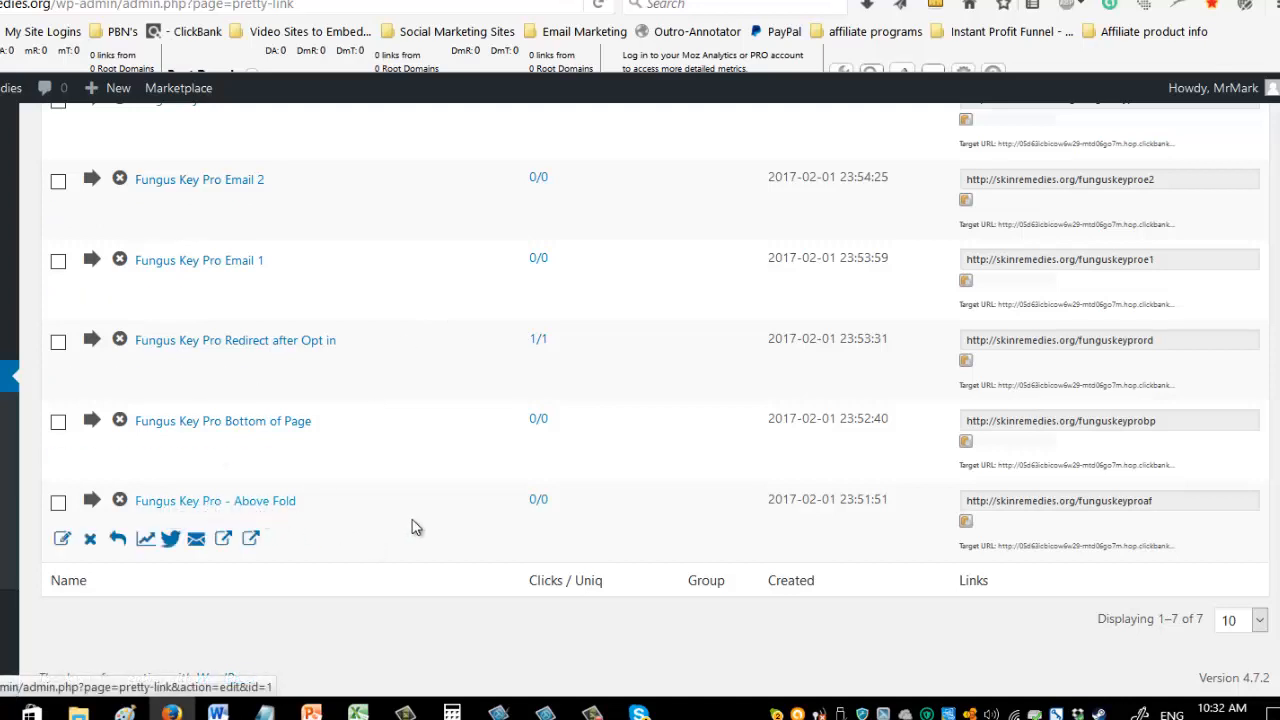
{"action": "left_click", "coordinate": [1045, 501]}
{"action": "right_click", "coordinate": [1051, 505]}
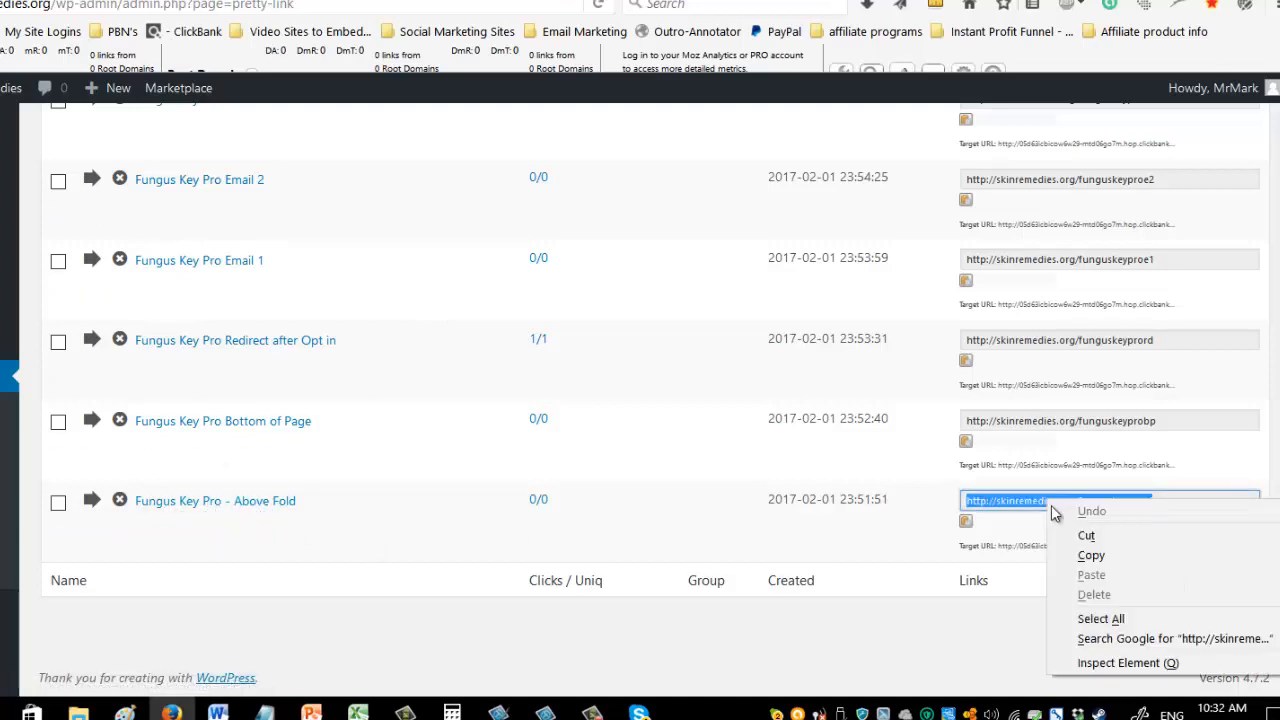
{"action": "left_click", "coordinate": [1091, 555]}
{"action": "key", "text": "ctrl+shift+Tab"}
{"action": "right_click", "coordinate": [400, 619]}
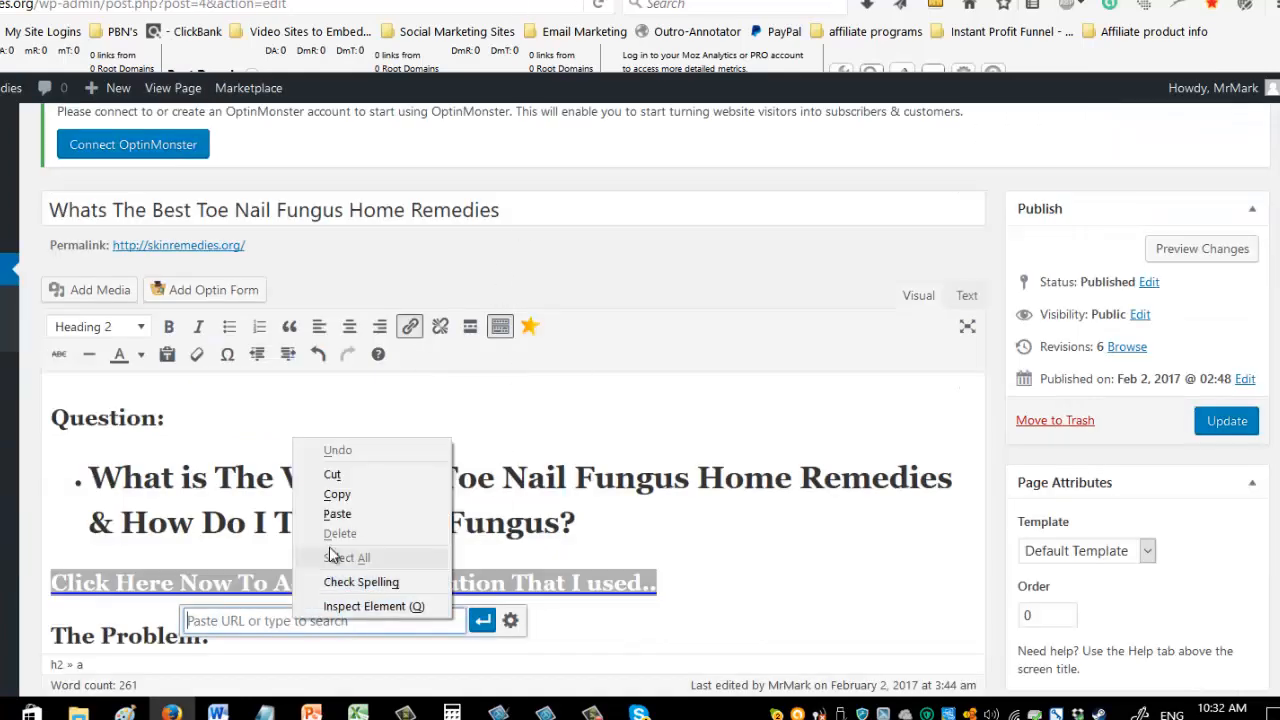
{"action": "left_click", "coordinate": [338, 513]}
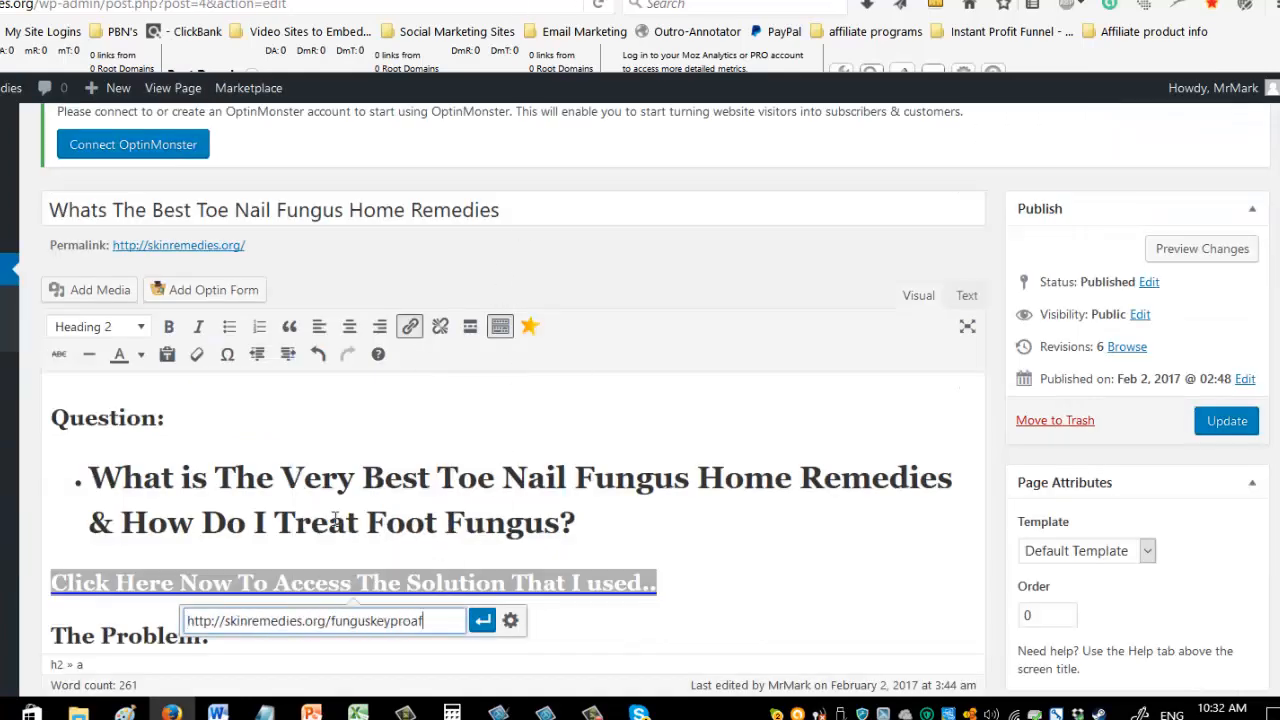
{"action": "left_click", "coordinate": [482, 620]}
{"action": "left_click", "coordinate": [686, 517]}
{"action": "scroll", "coordinate": [686, 513], "scroll_direction": "down", "scroll_amount": 2}
{"action": "scroll", "coordinate": [686, 512], "scroll_direction": "down", "scroll_amount": 6}
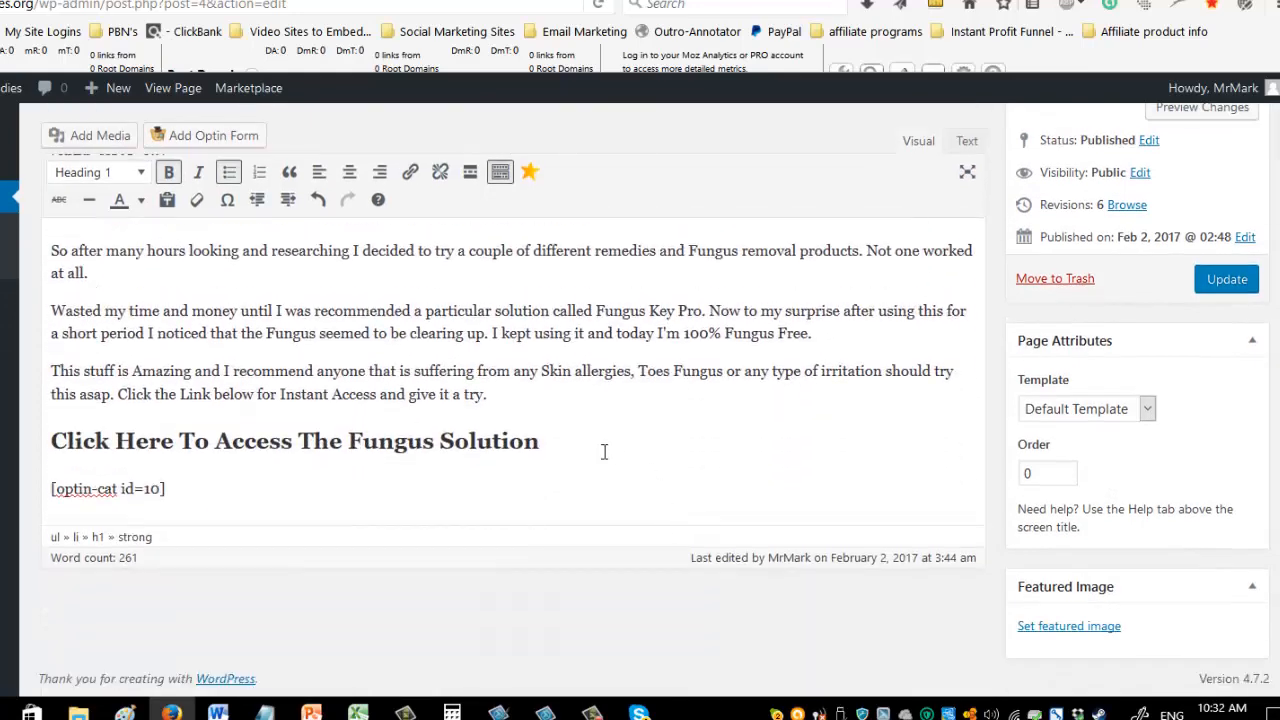
{"action": "left_click_drag", "start_coordinate": [554, 444], "coordinate": [48, 445]}
{"action": "left_click", "coordinate": [409, 177]}
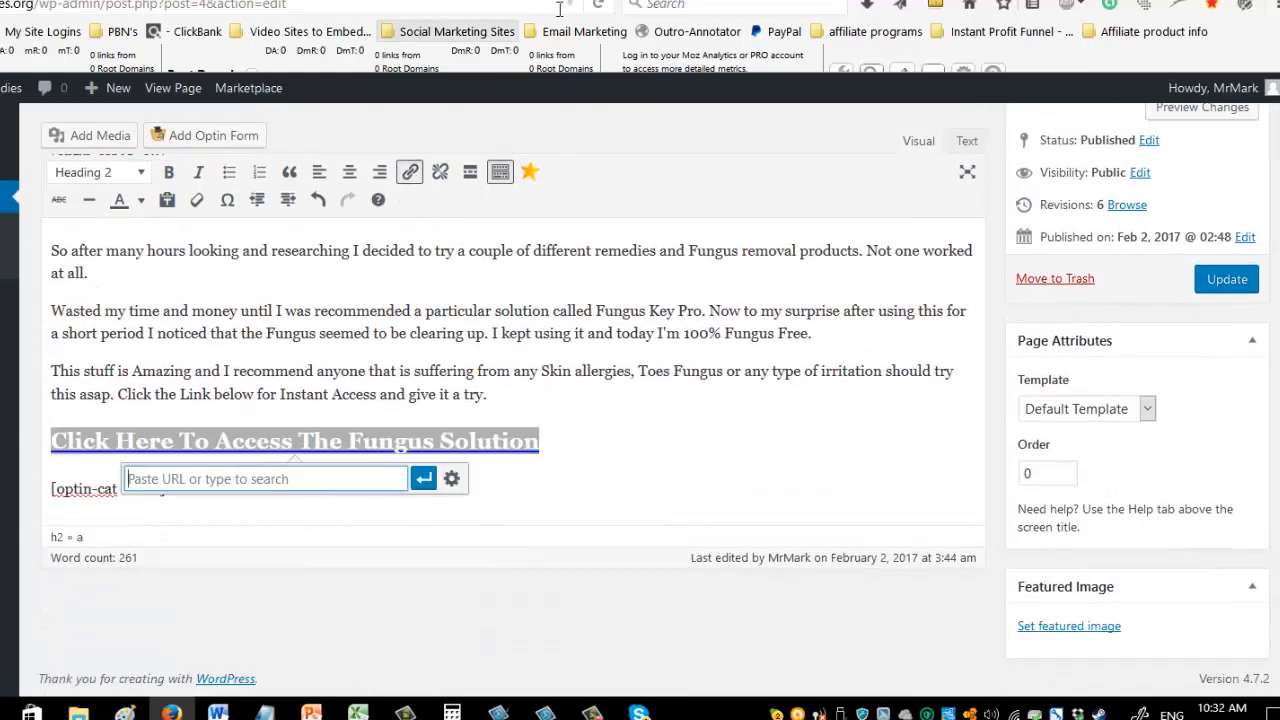
{"action": "left_click", "coordinate": [560, 1]}
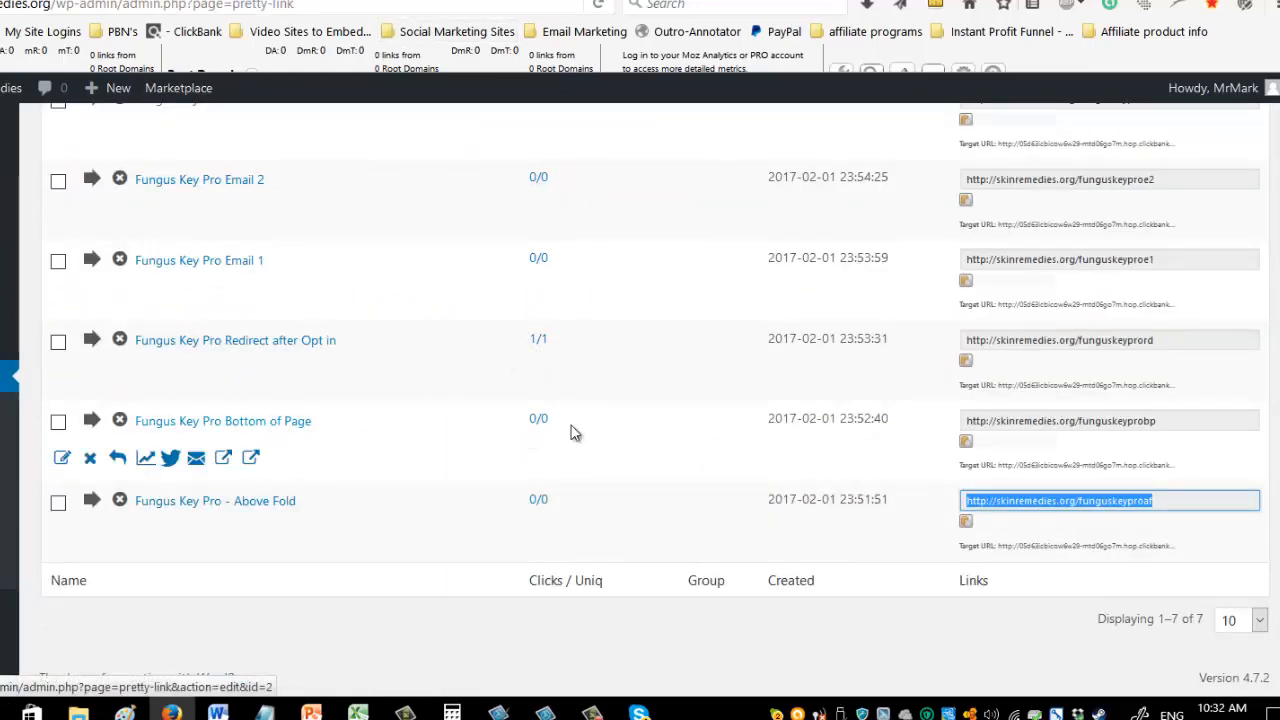
{"action": "left_click", "coordinate": [1114, 425]}
{"action": "right_click", "coordinate": [1120, 428]}
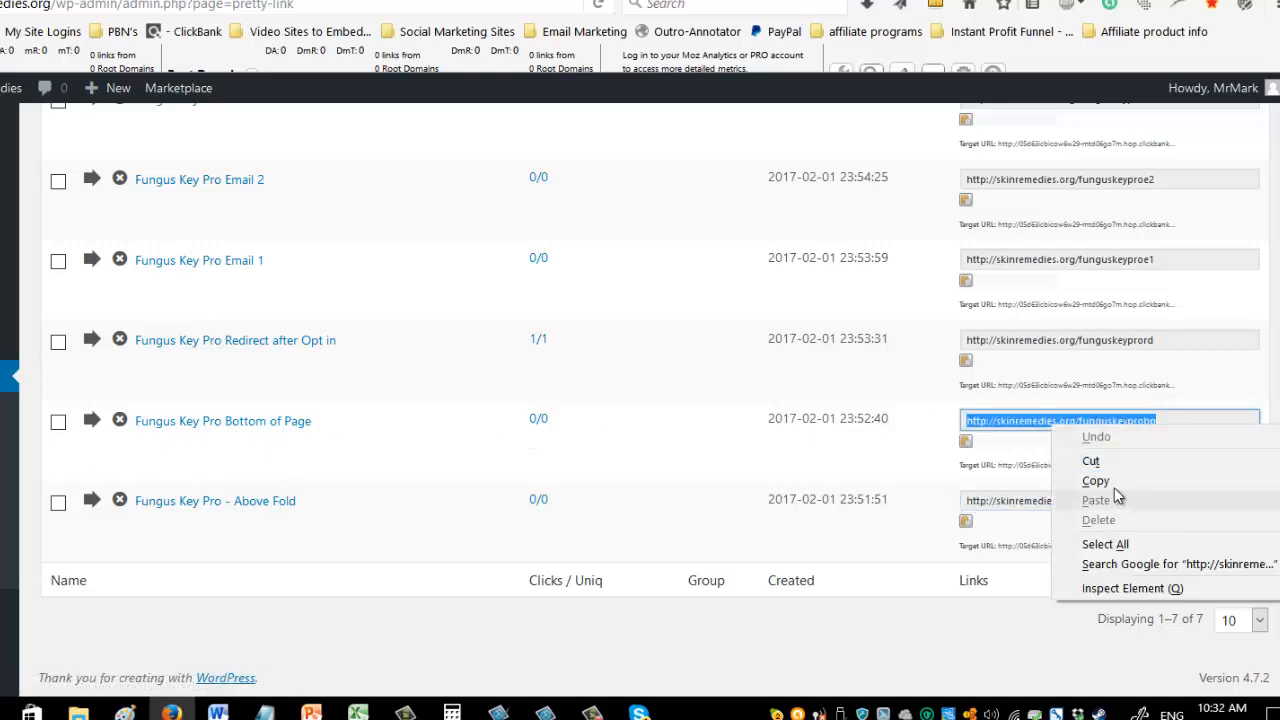
{"action": "left_click", "coordinate": [1108, 480]}
{"action": "left_click", "coordinate": [340, 1]}
{"action": "key", "text": "ctrl+v"}
{"action": "key", "text": "Return"}
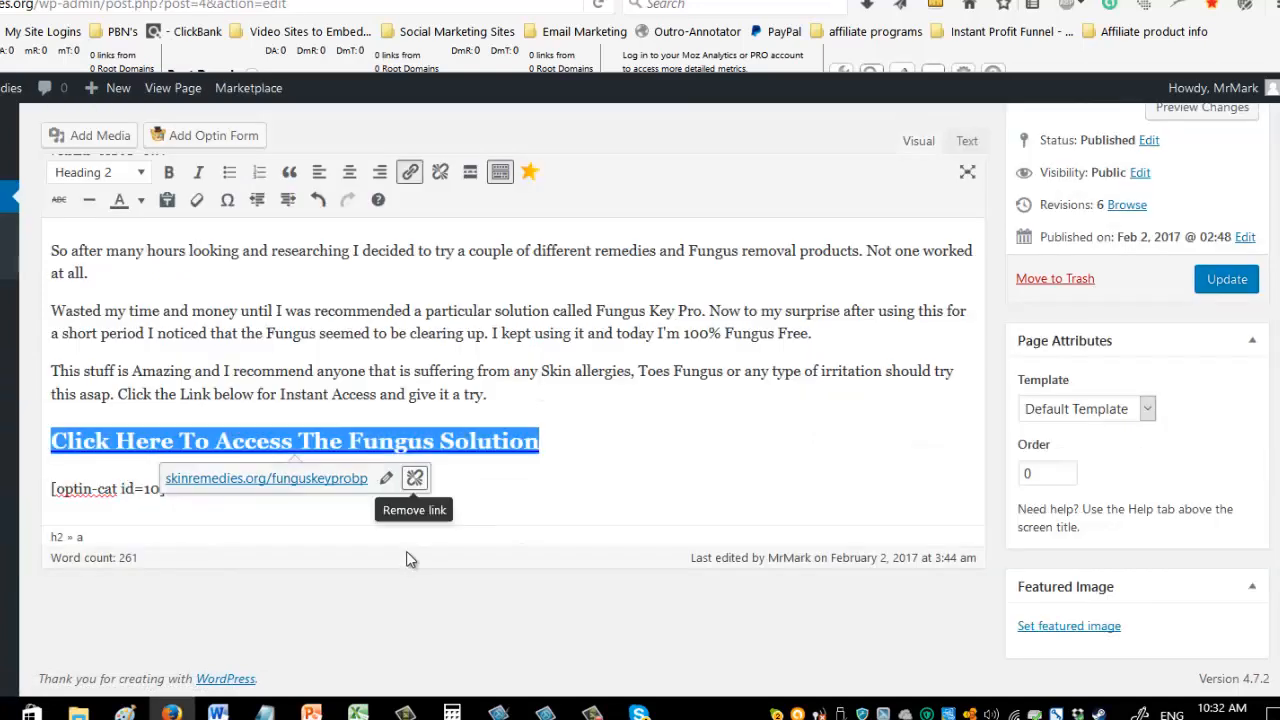
{"action": "left_click", "coordinate": [507, 503]}
Check the linked lines in the page content and update the published page.
{"action": "scroll", "coordinate": [416, 500], "scroll_direction": "up", "scroll_amount": 10}
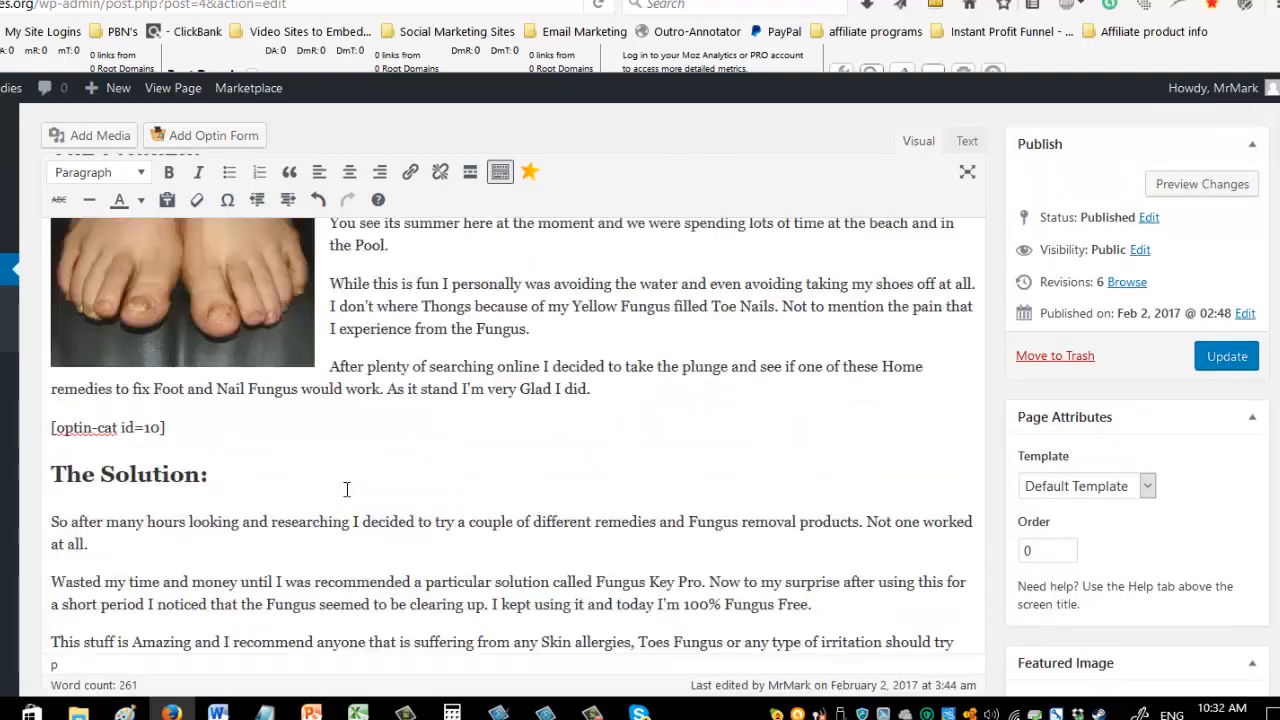
{"action": "scroll", "coordinate": [600, 510], "scroll_direction": "down", "scroll_amount": 2}
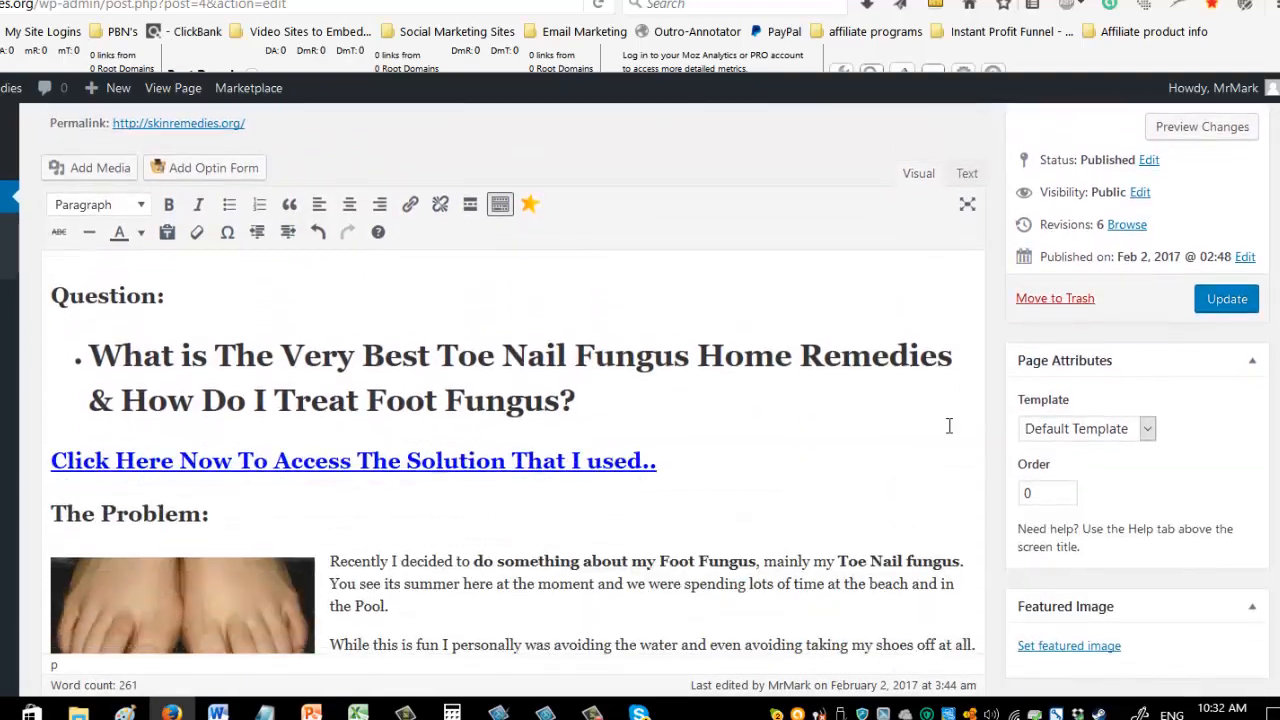
{"action": "left_click", "coordinate": [1200, 308]}
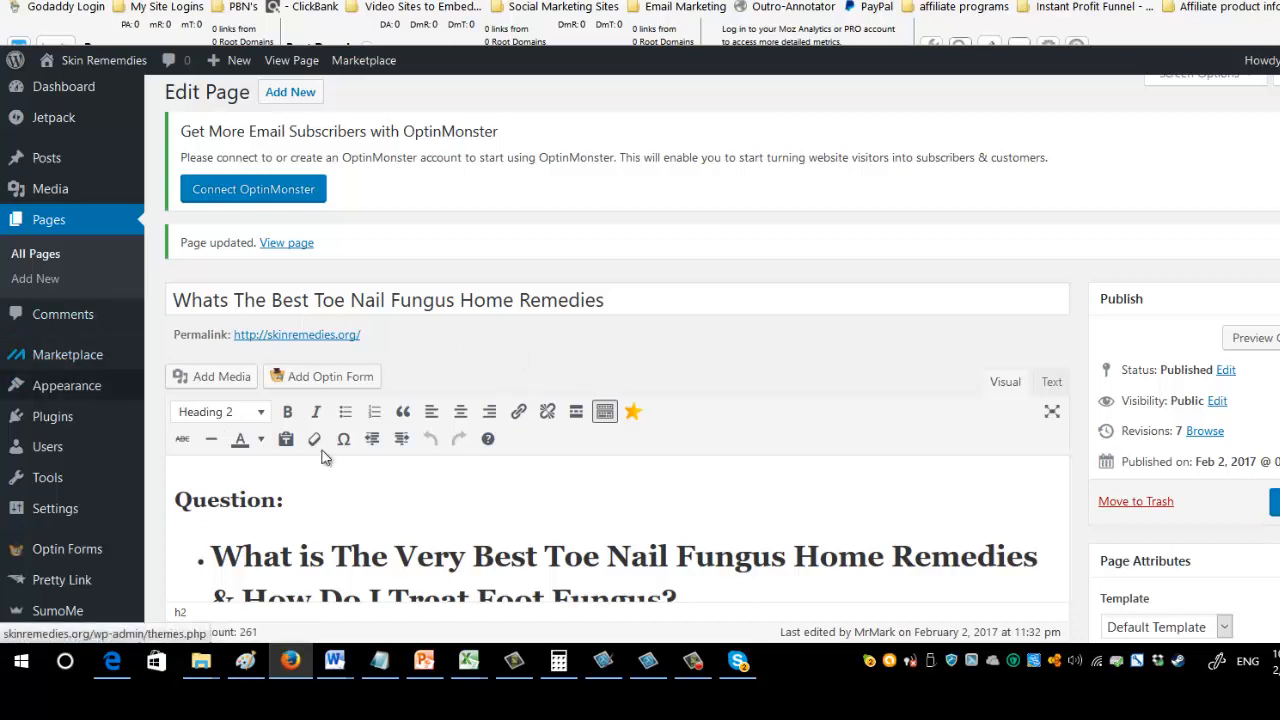
Open the site customizer and review the site title and tagline under Site Identity.
{"action": "mouse_move", "coordinate": [89, 392]}
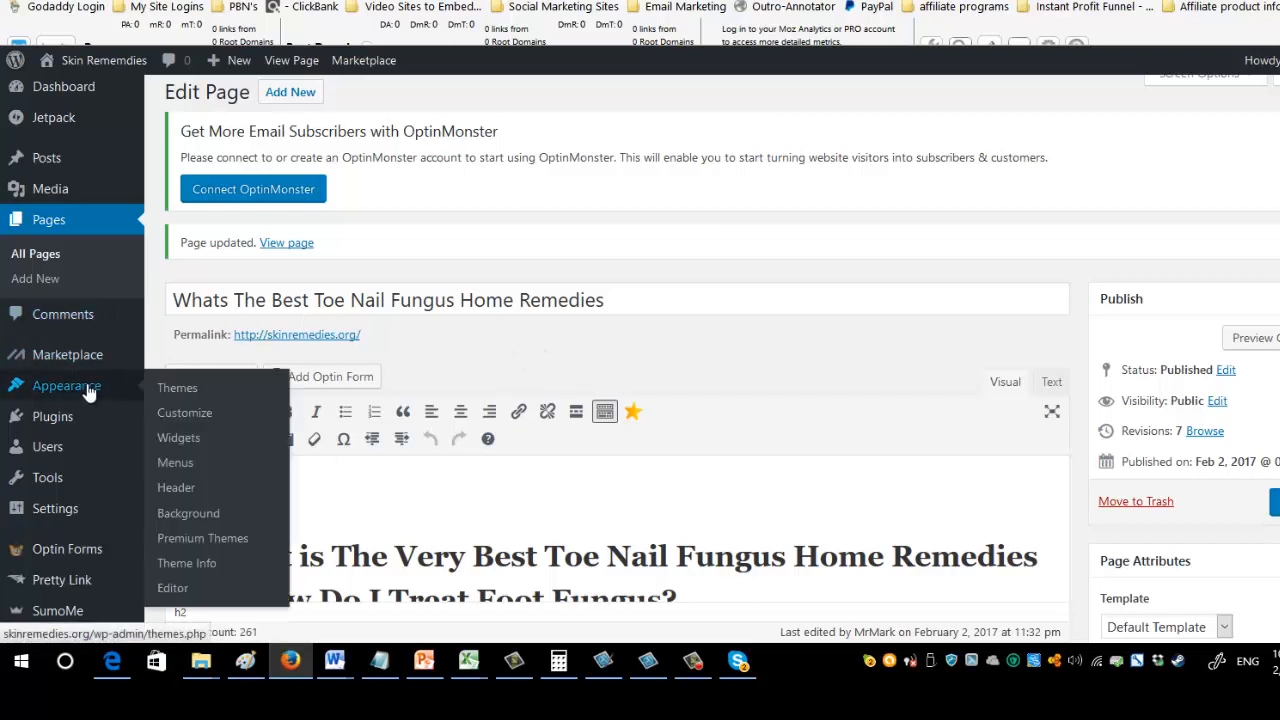
{"action": "left_click", "coordinate": [185, 418]}
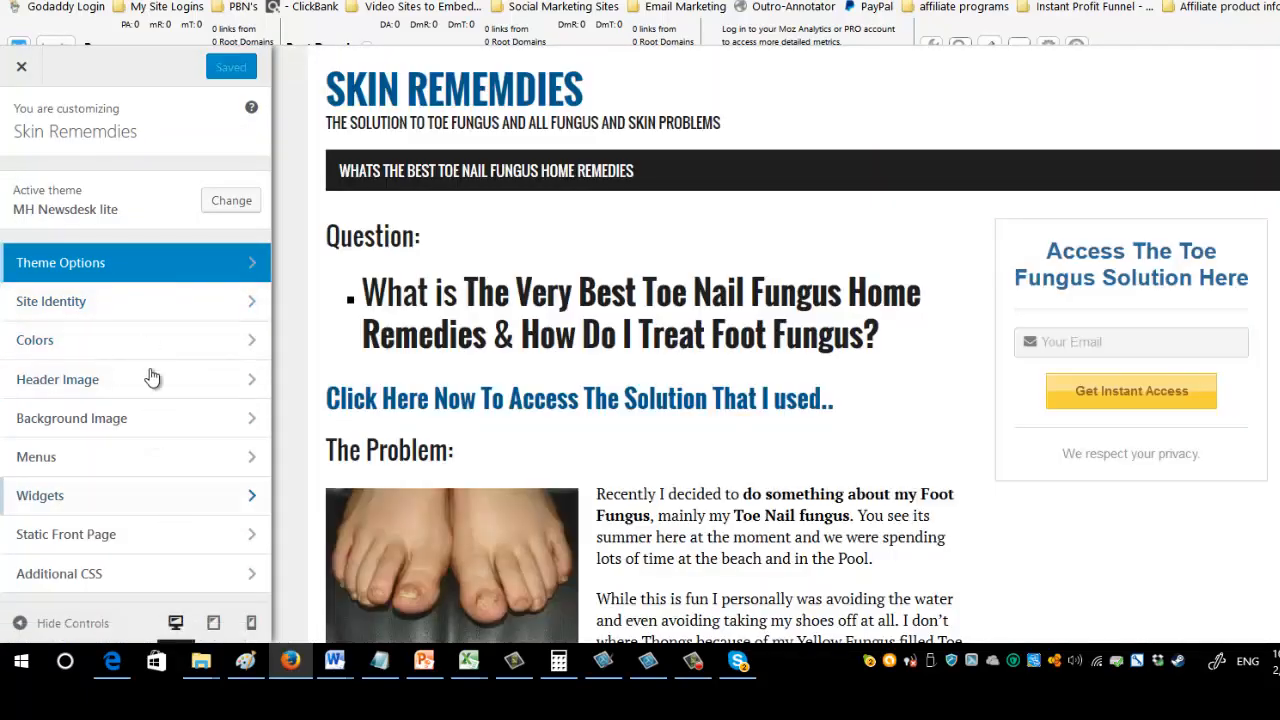
{"action": "left_click", "coordinate": [251, 308]}
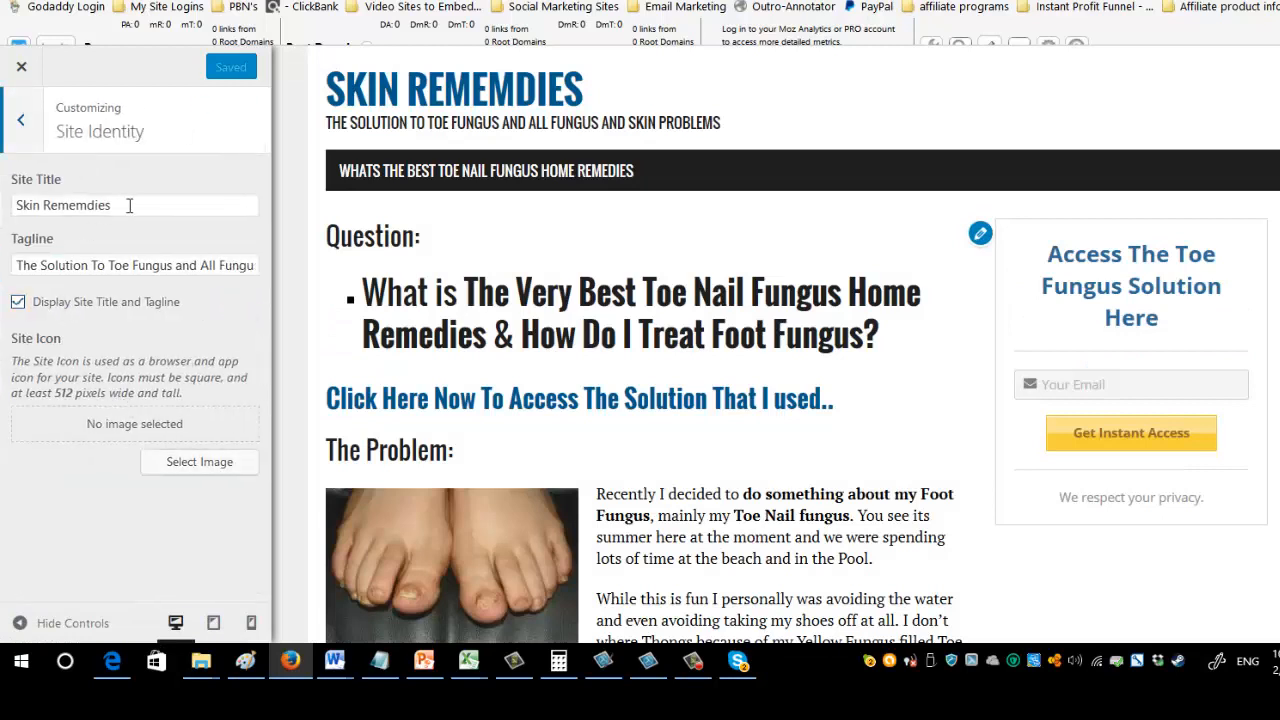
{"action": "left_click_drag", "start_coordinate": [139, 203], "coordinate": [10, 217]}
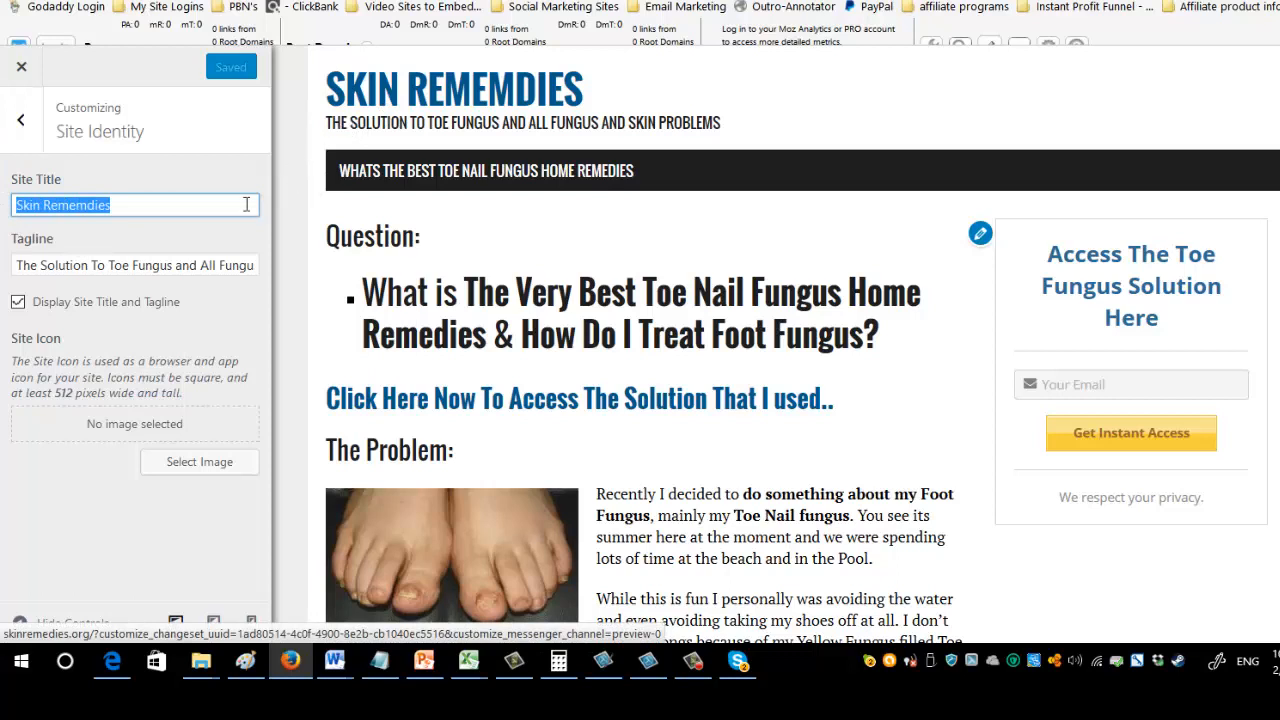
{"action": "left_click", "coordinate": [33, 268]}
{"action": "left_click_drag", "start_coordinate": [17, 268], "coordinate": [270, 270]}
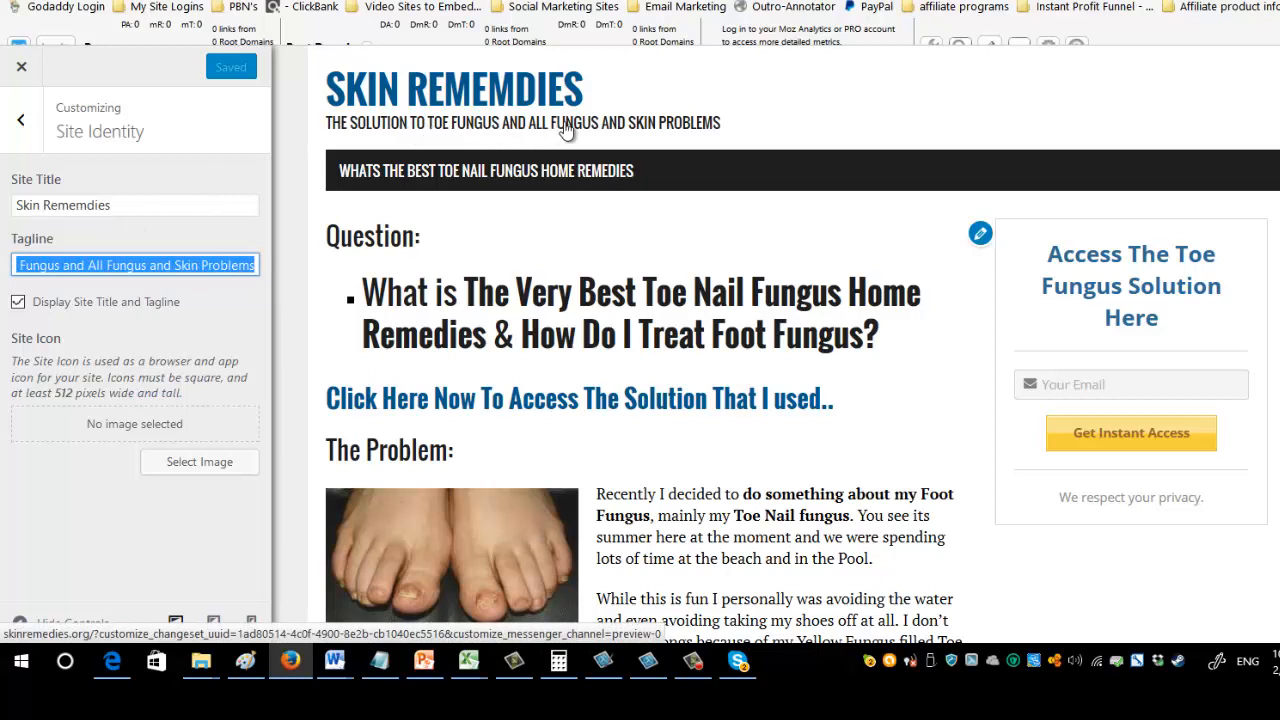
{"action": "left_click", "coordinate": [127, 260]}
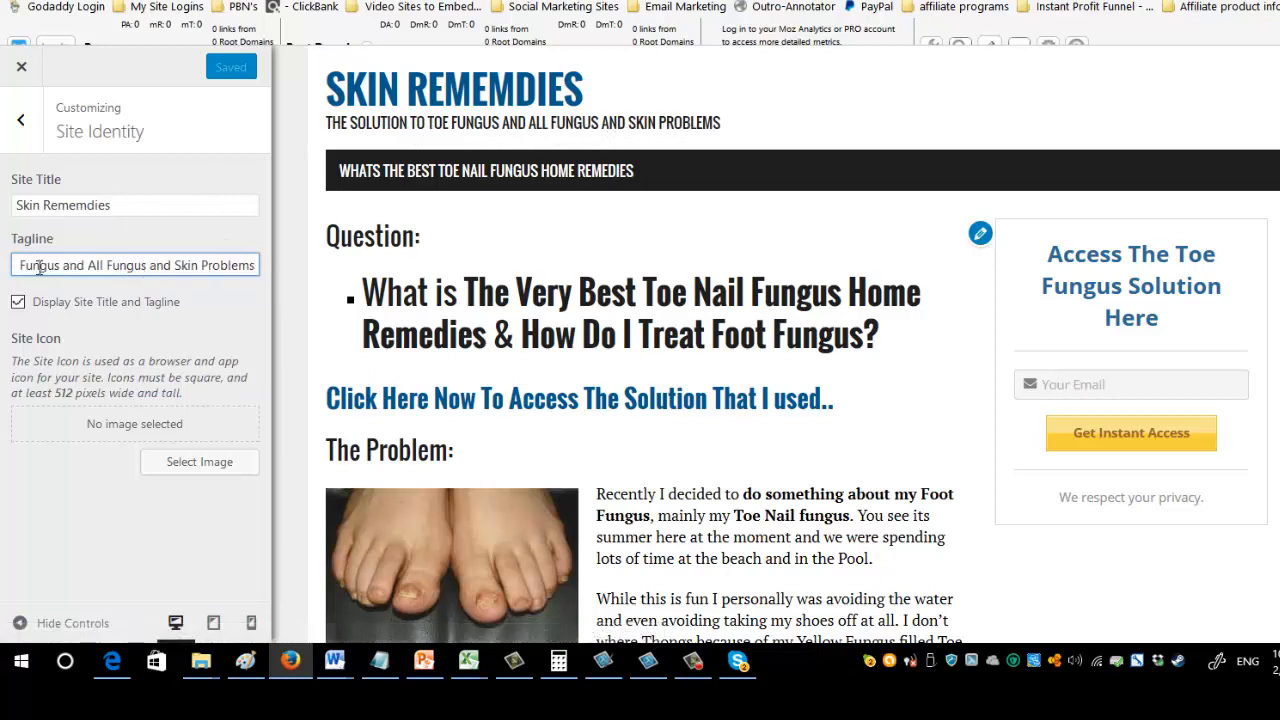
{"action": "left_click", "coordinate": [21, 120]}
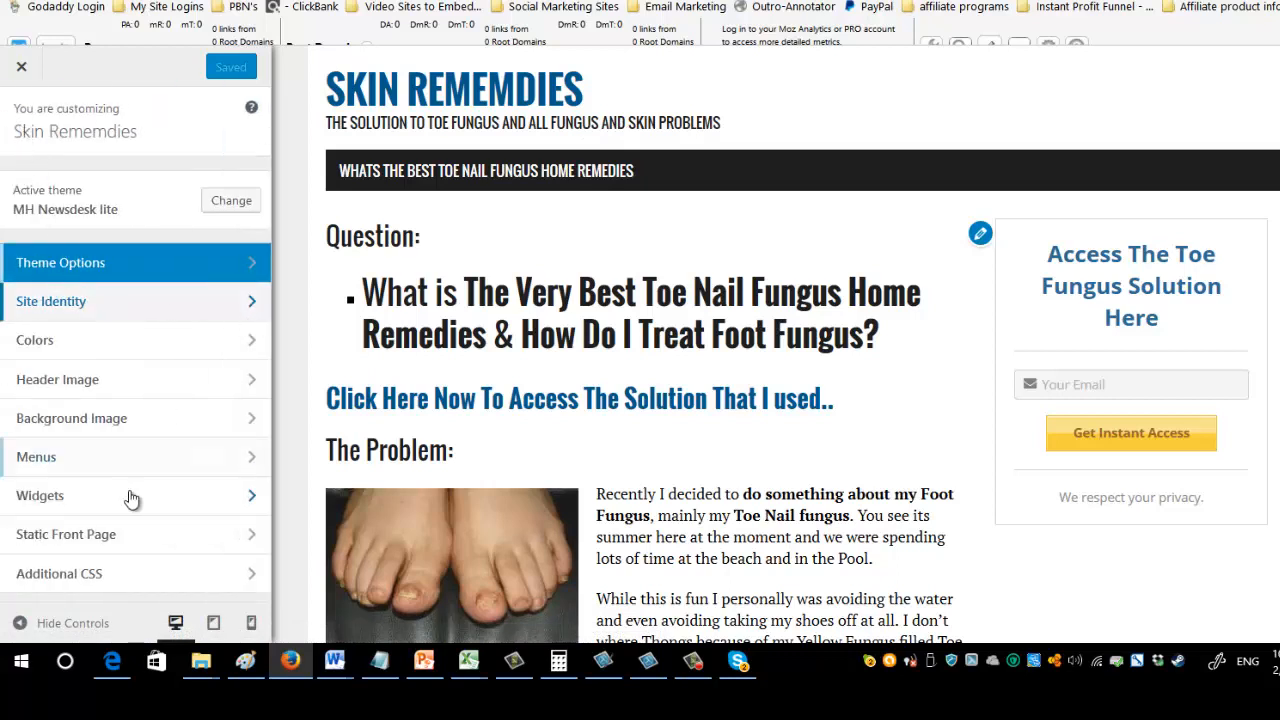
Set the front page to display the static page "Whats The Best Toe Nail Fungus Home Remedies".
{"action": "left_click", "coordinate": [249, 536]}
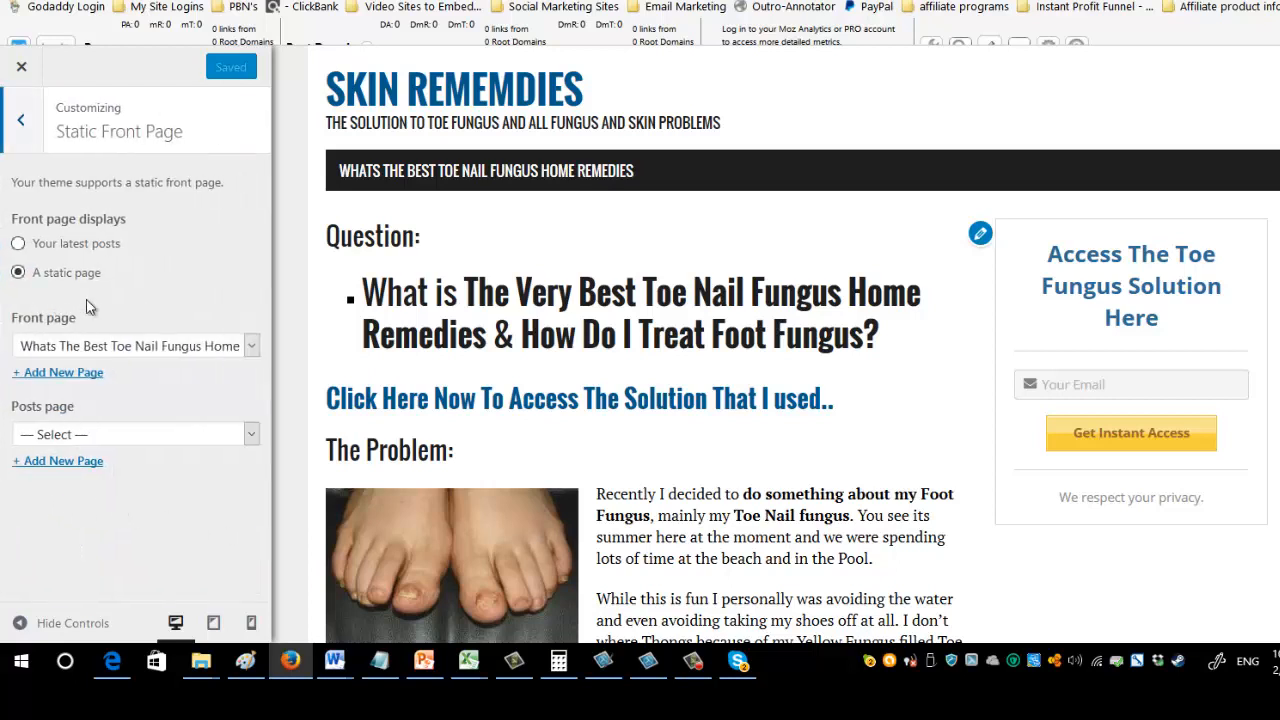
{"action": "left_click", "coordinate": [18, 280]}
{"action": "left_click", "coordinate": [250, 346]}
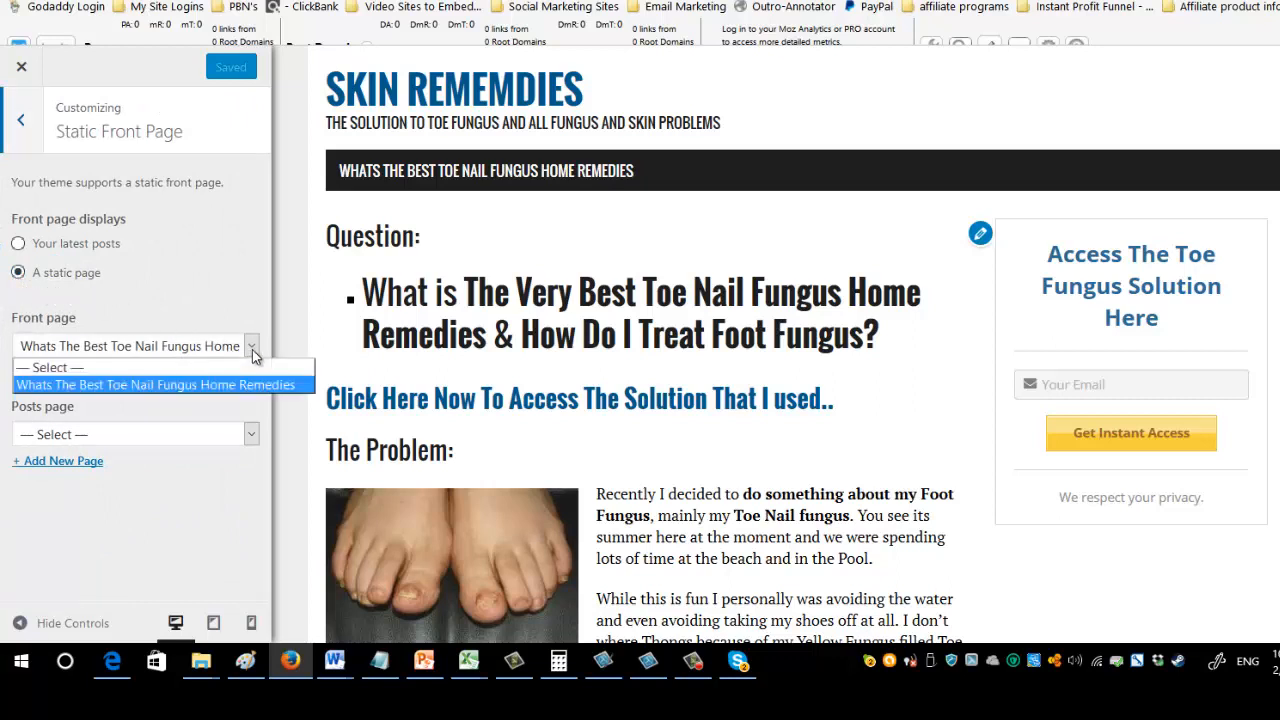
{"action": "left_click", "coordinate": [213, 385]}
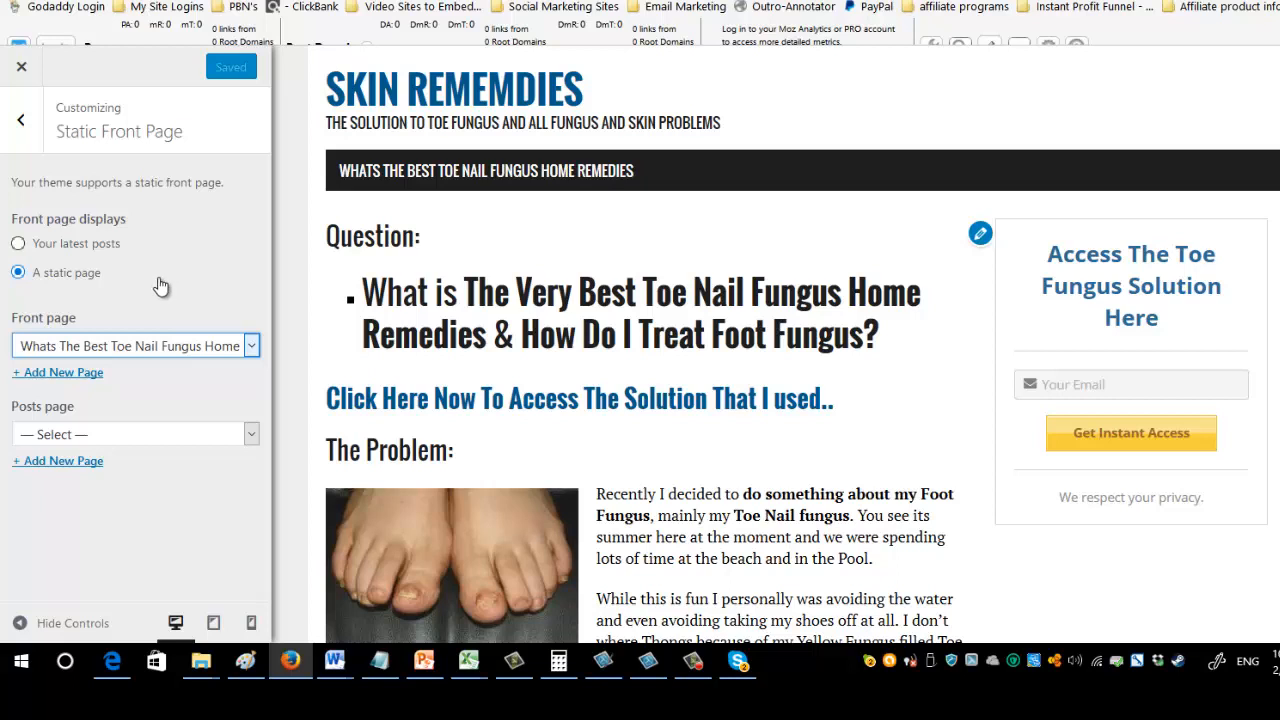
{"action": "left_click", "coordinate": [22, 124]}
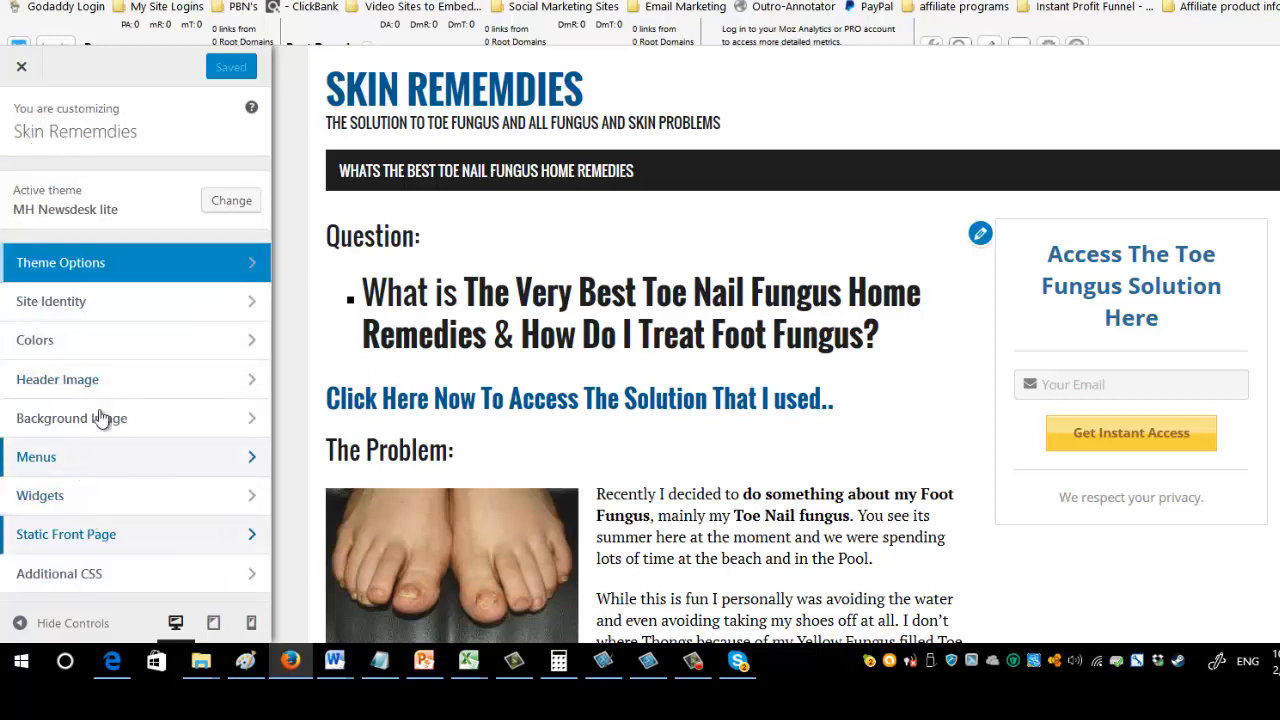
Check the customizer's menu settings, return to the page editor and update the toe nail fungus page.
{"action": "left_click", "coordinate": [238, 463]}
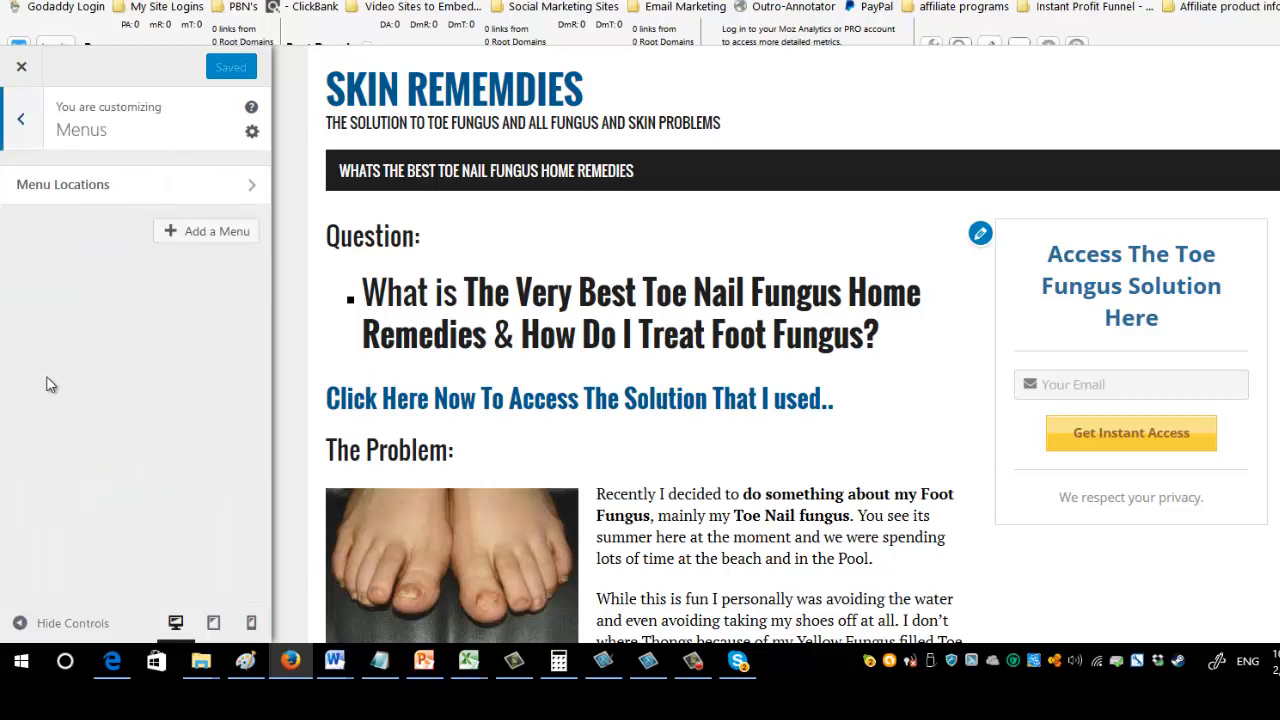
{"action": "left_click", "coordinate": [33, 120]}
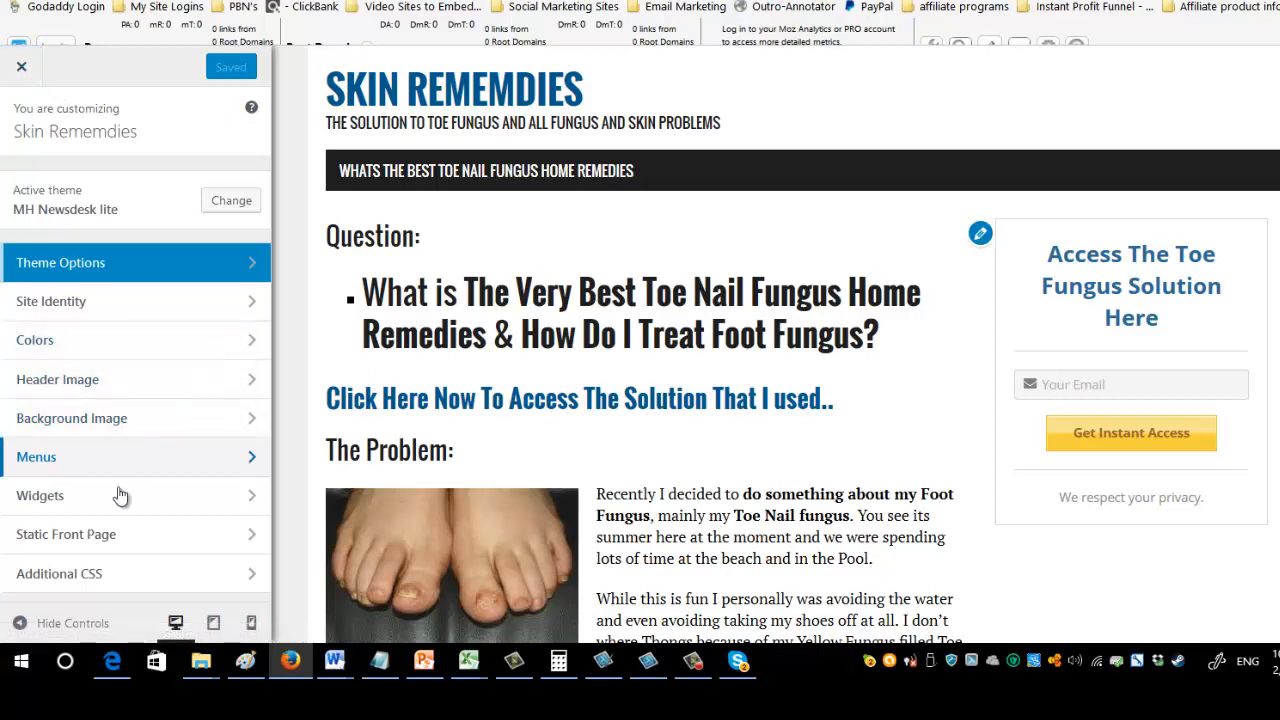
{"action": "left_click", "coordinate": [21, 67]}
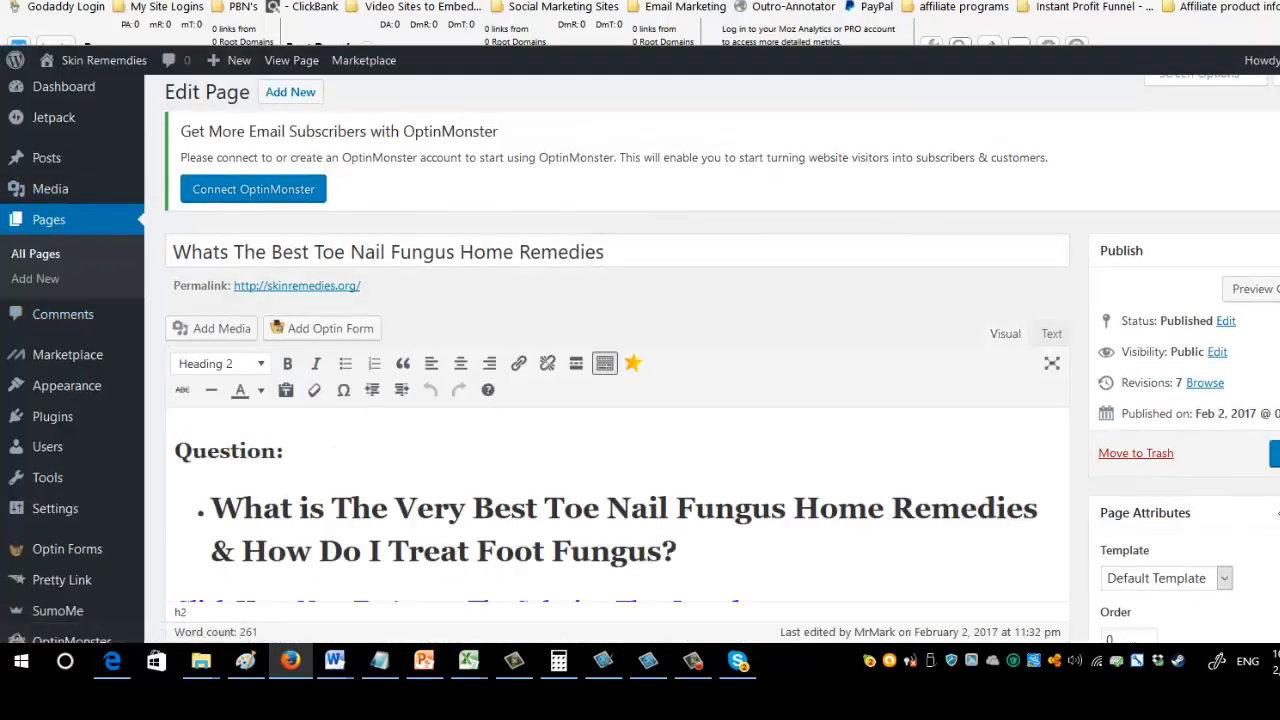
{"action": "left_click", "coordinate": [1275, 453]}
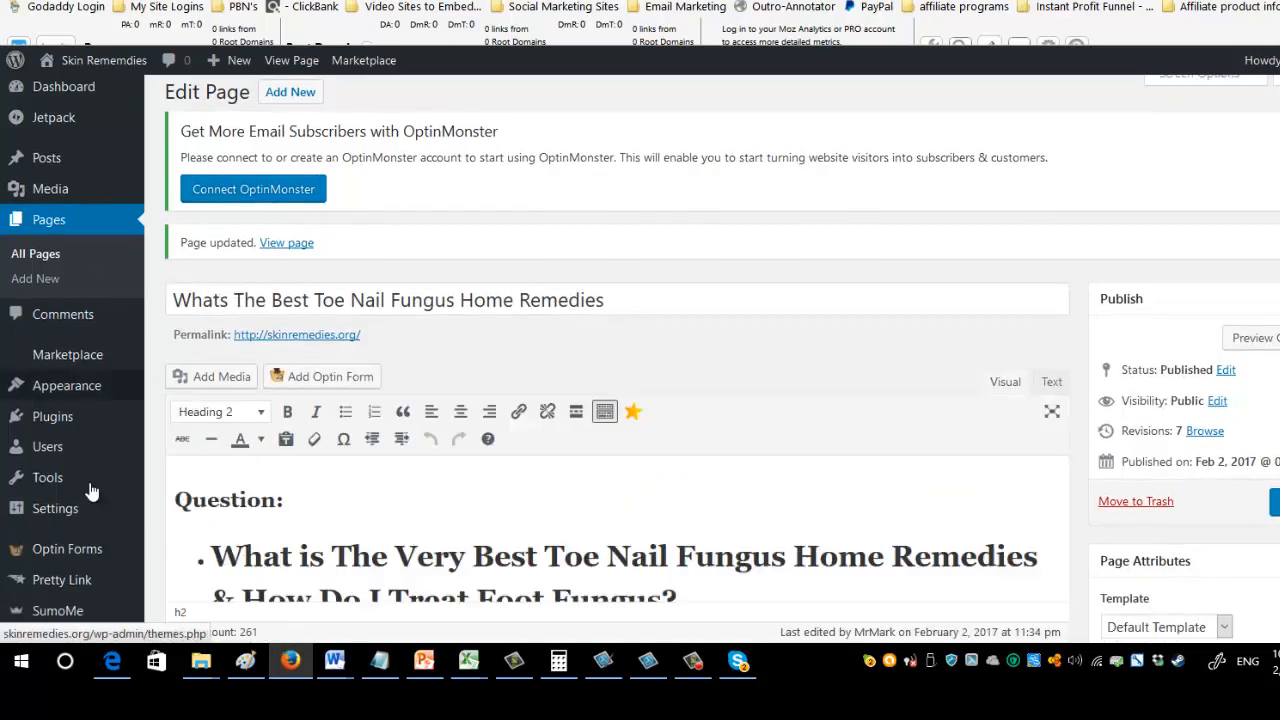
Change the site's permalink structure to Post name and save the permalink settings.
{"action": "mouse_move", "coordinate": [107, 514]}
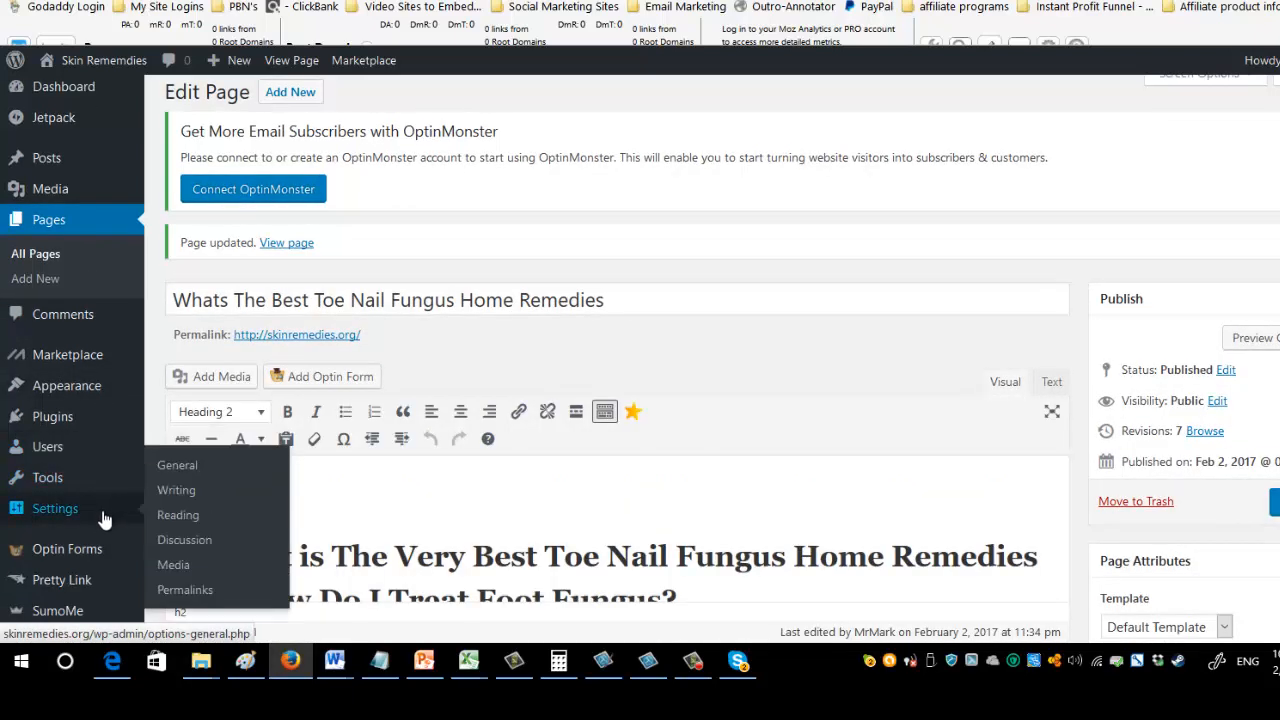
{"action": "left_click", "coordinate": [185, 590]}
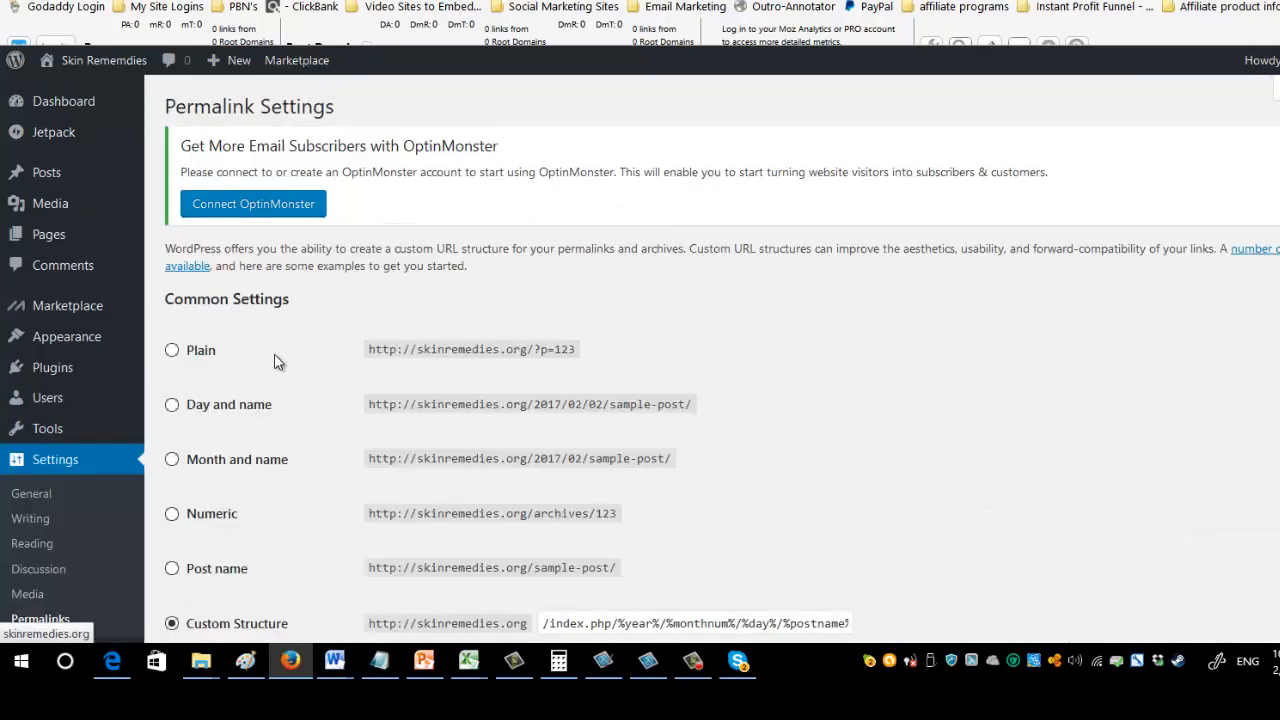
{"action": "scroll", "coordinate": [300, 380], "scroll_direction": "down", "scroll_amount": 4}
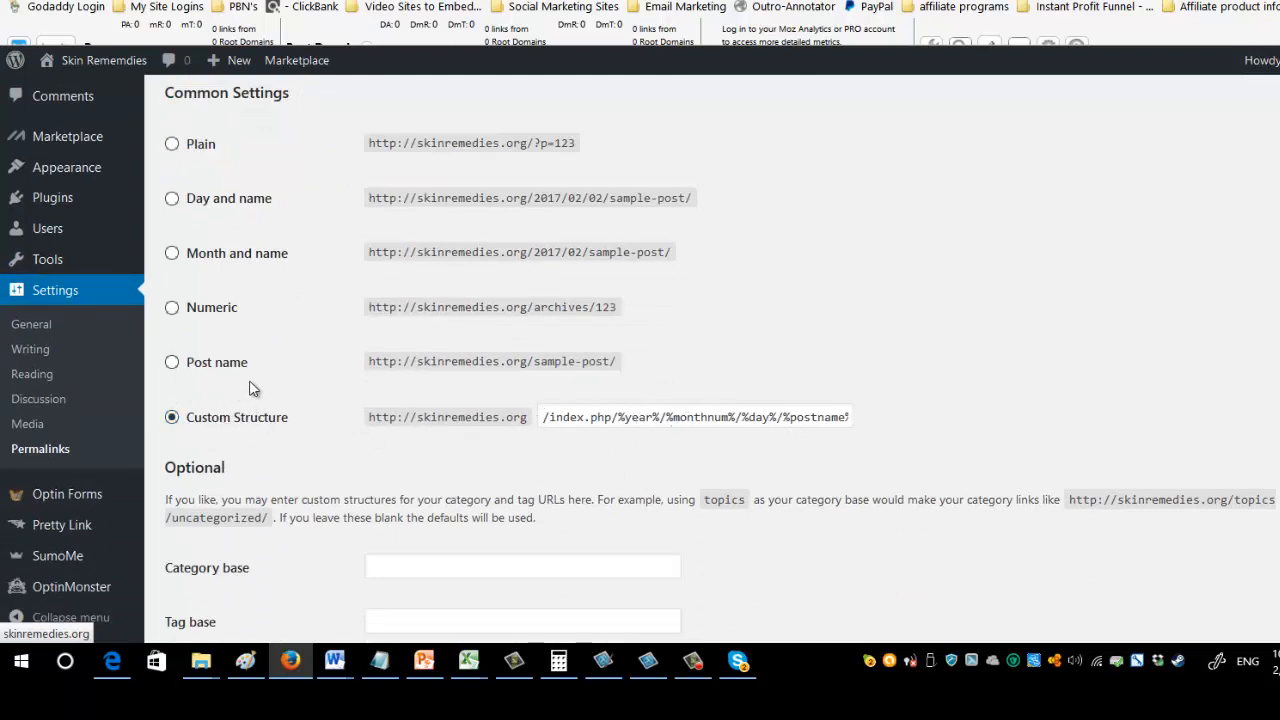
{"action": "left_click", "coordinate": [172, 364]}
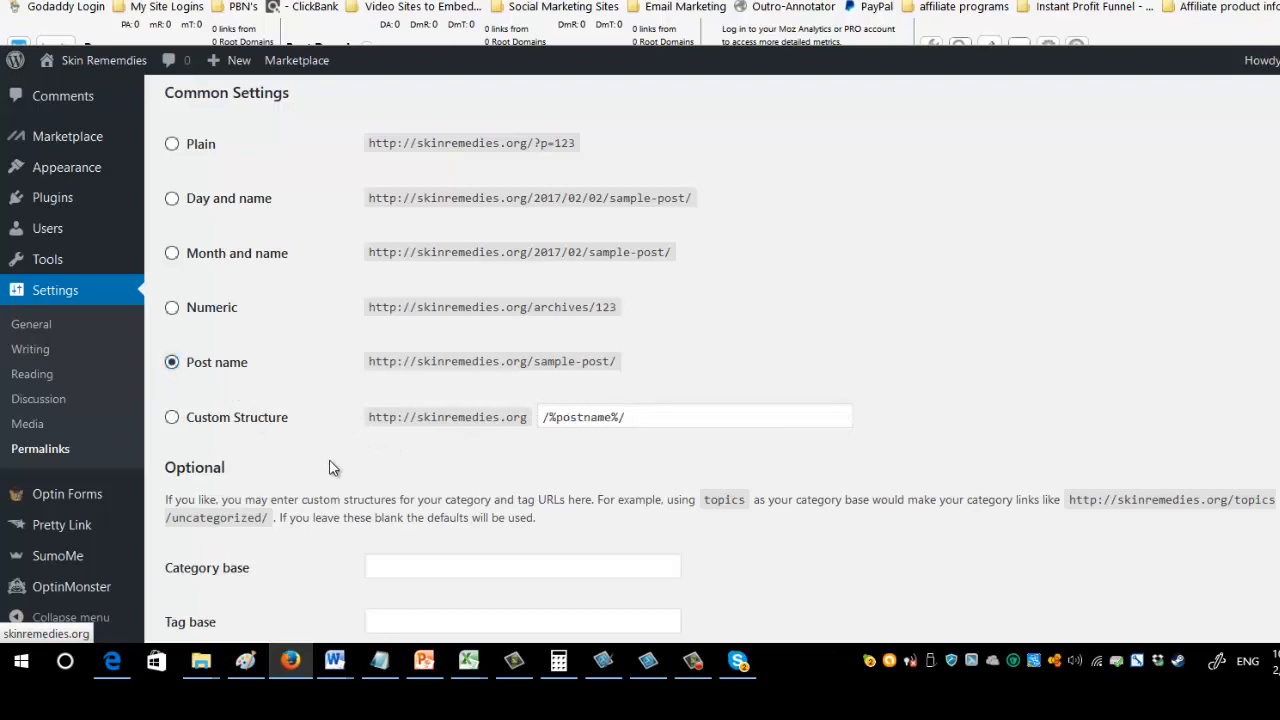
{"action": "scroll", "coordinate": [326, 500], "scroll_direction": "down", "scroll_amount": 3}
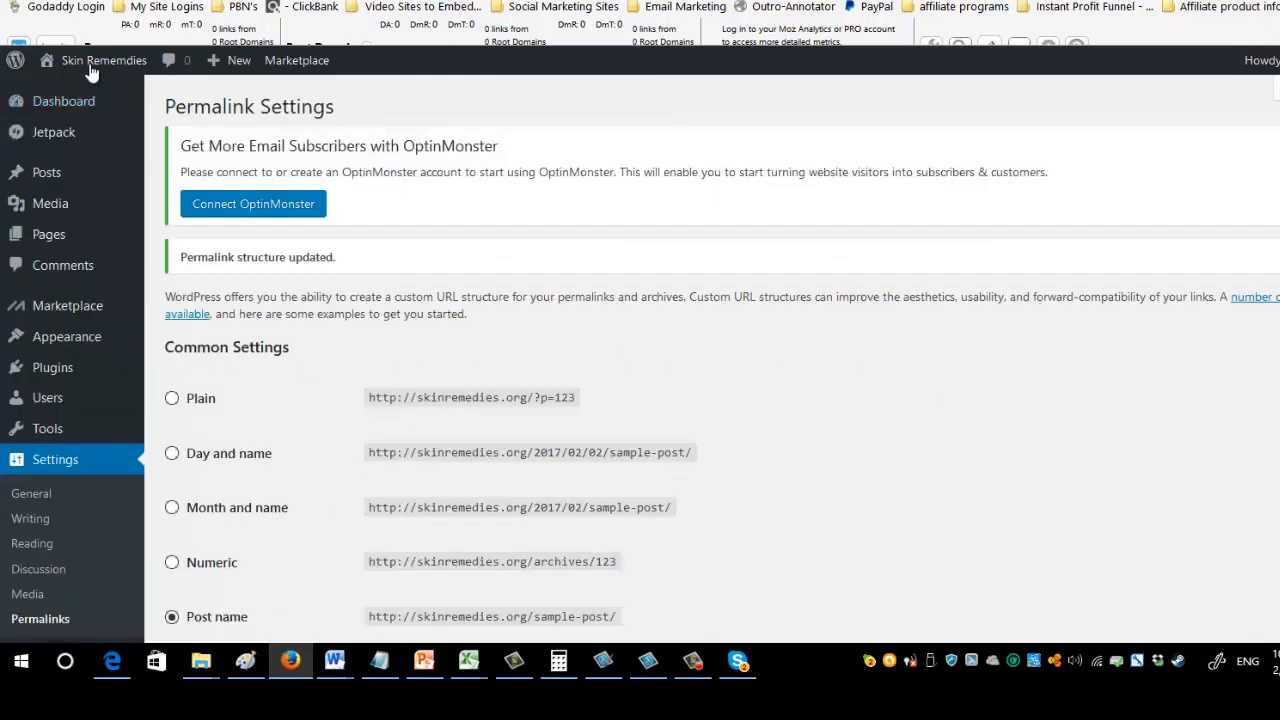
Open the live site and review the question heading, the upper call-to-action link and the problem section.
{"action": "left_click", "coordinate": [102, 76]}
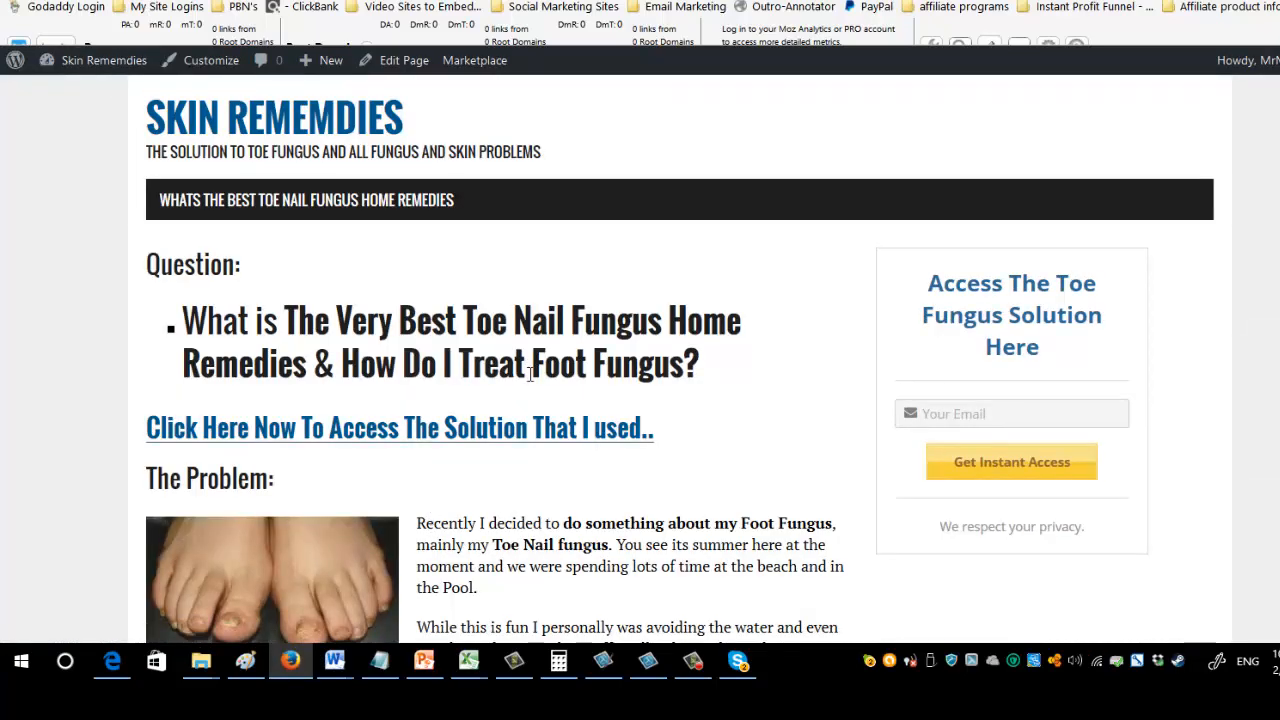
{"action": "scroll", "coordinate": [432, 522], "scroll_direction": "down", "scroll_amount": 3}
{"action": "scroll", "coordinate": [580, 457], "scroll_direction": "up", "scroll_amount": 3}
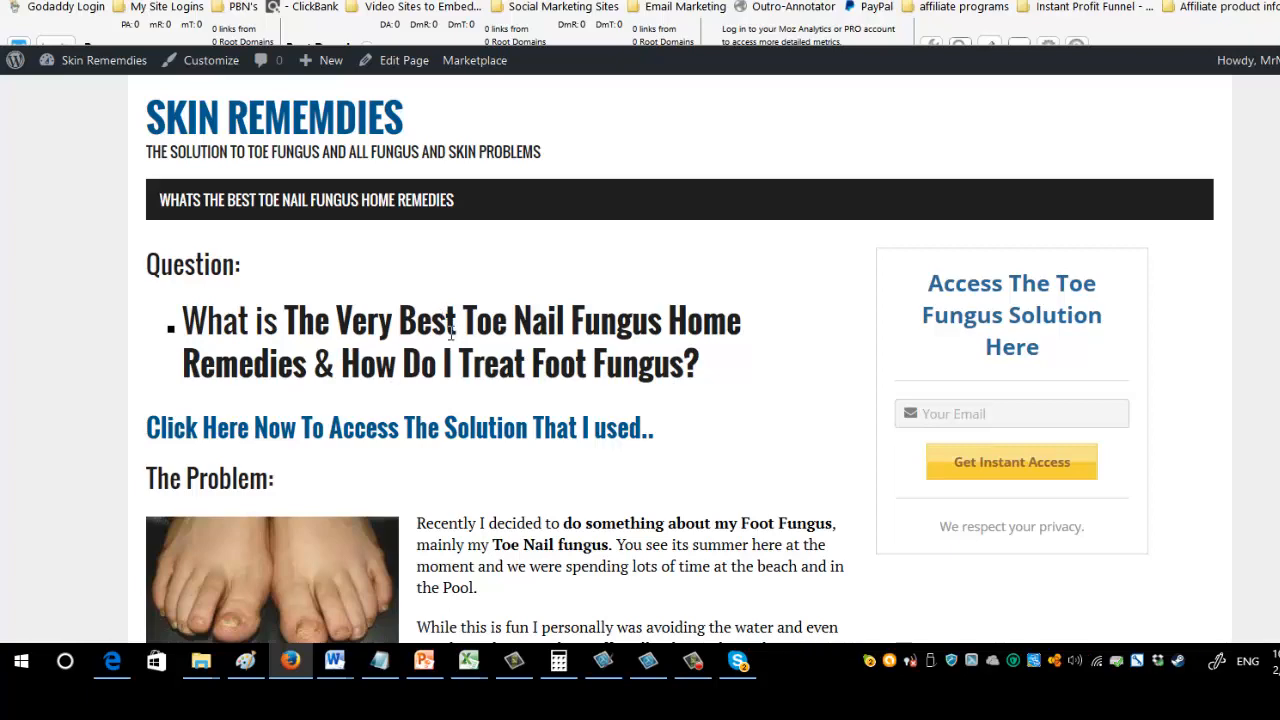
{"action": "scroll", "coordinate": [443, 337], "scroll_direction": "down", "scroll_amount": 2}
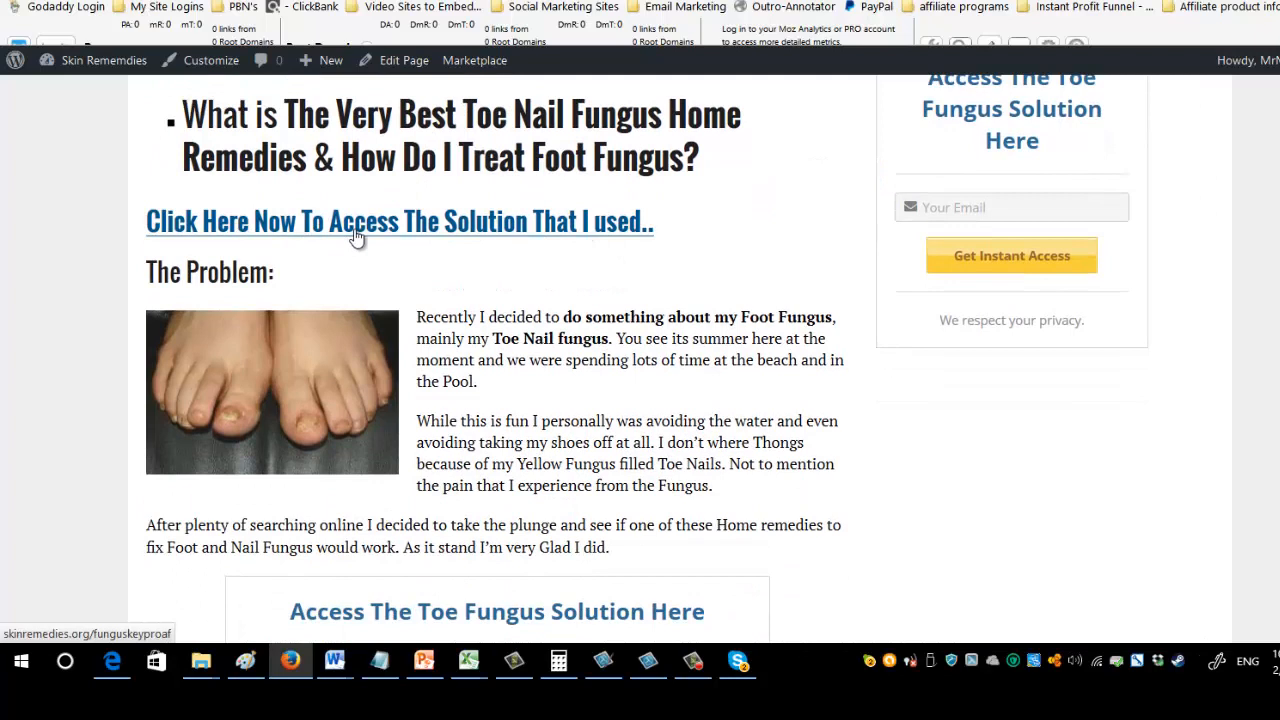
{"action": "left_click_drag", "start_coordinate": [276, 272], "coordinate": [157, 273]}
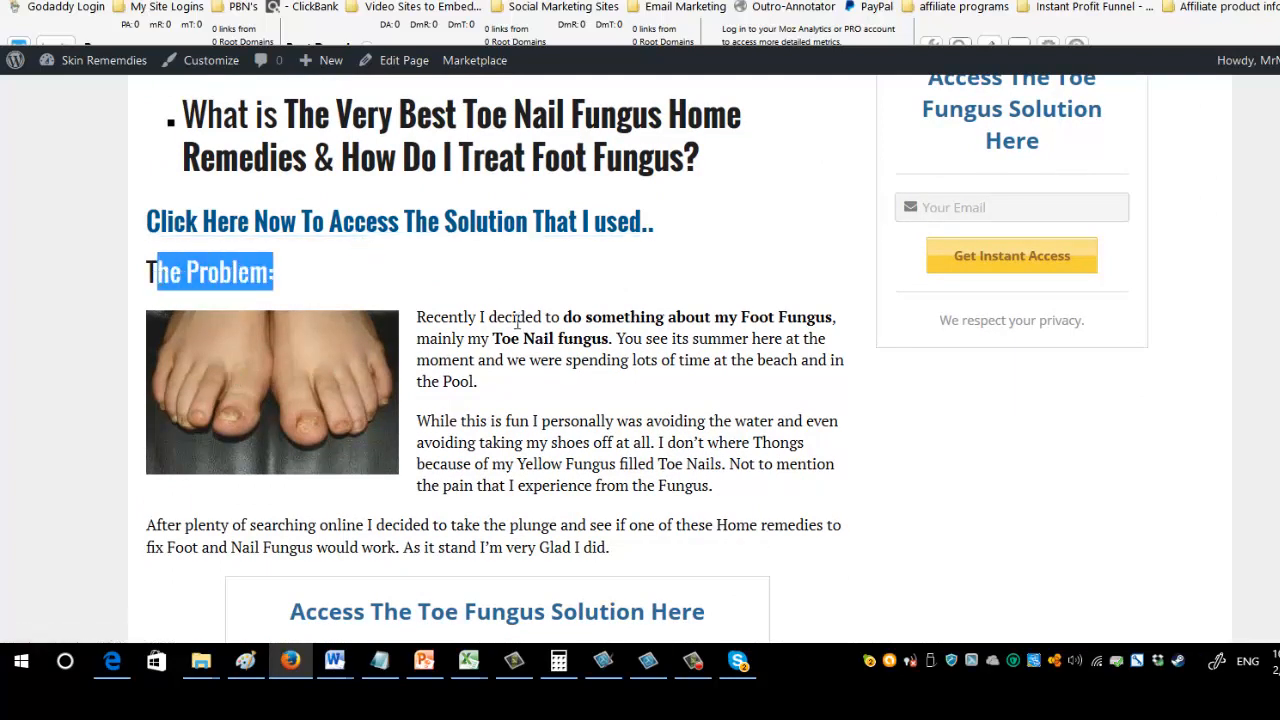
{"action": "left_click_drag", "start_coordinate": [418, 316], "coordinate": [846, 551]}
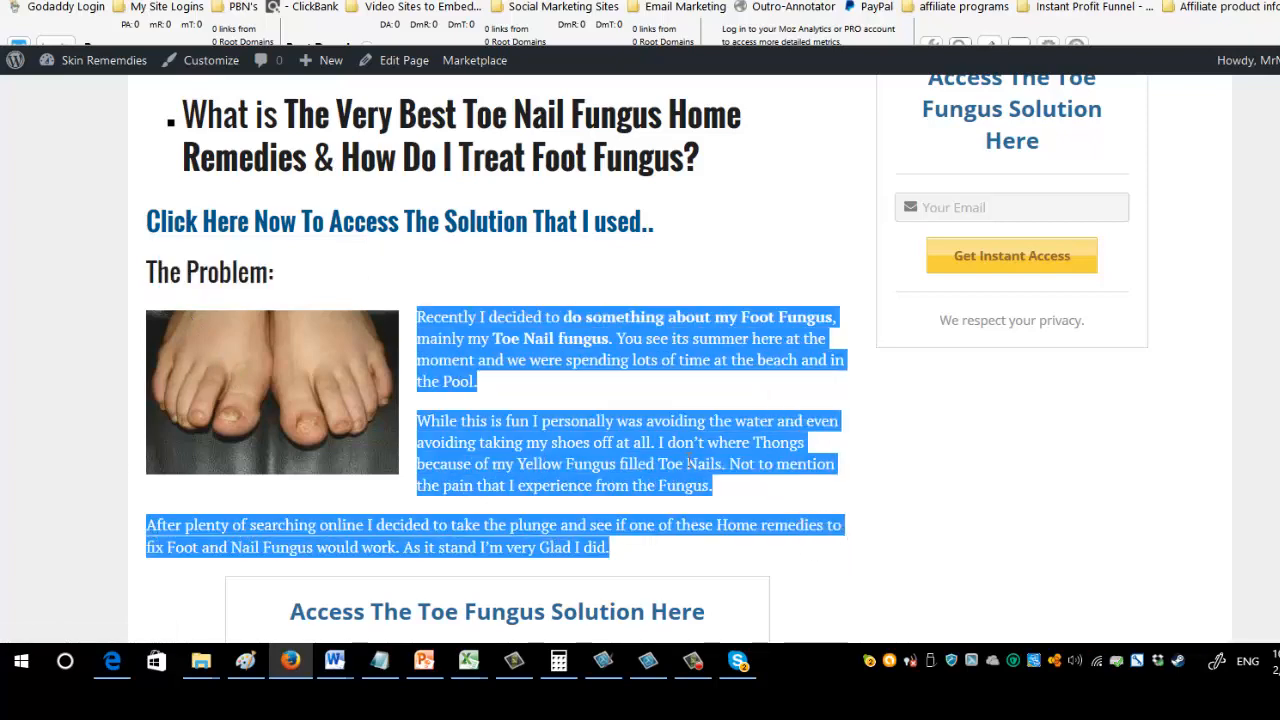
Examine the live page's opt-in forms, solution section and closing "Click Here To Access The Fungus Solution" link.
{"action": "scroll", "coordinate": [681, 456], "scroll_direction": "down", "scroll_amount": 1}
{"action": "scroll", "coordinate": [681, 456], "scroll_direction": "down", "scroll_amount": 3}
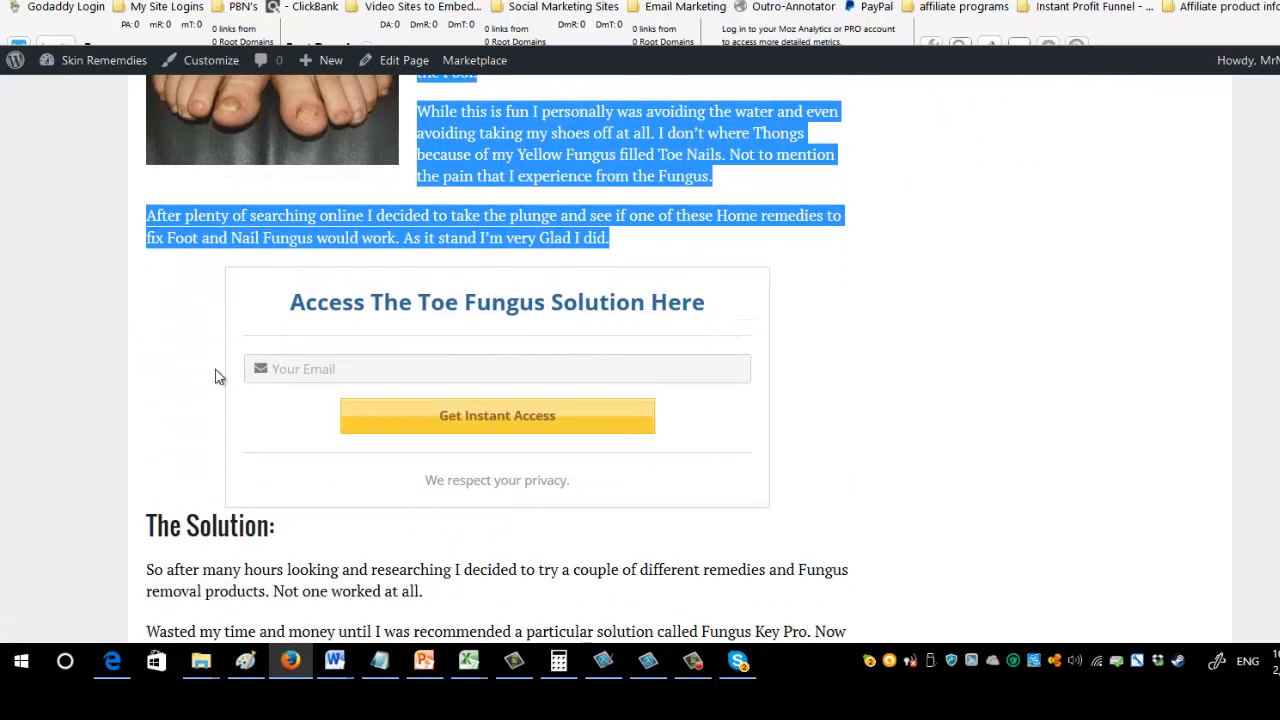
{"action": "scroll", "coordinate": [863, 394], "scroll_direction": "down", "scroll_amount": 2}
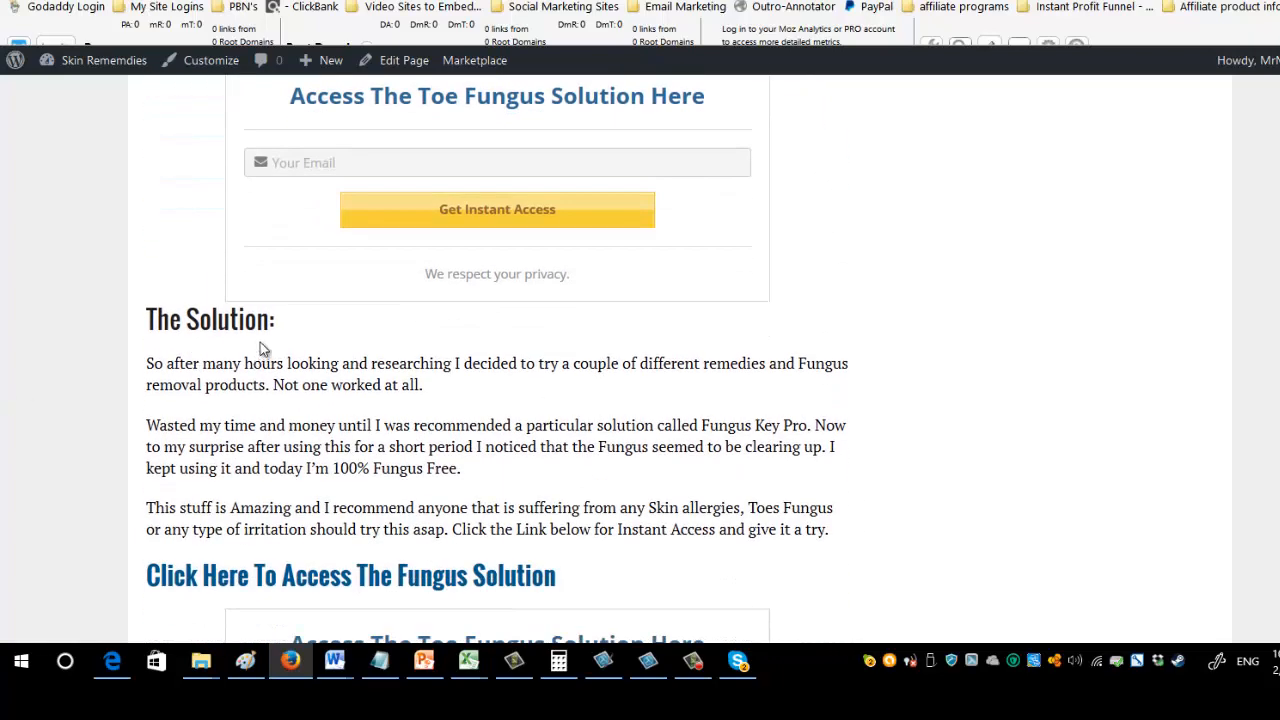
{"action": "left_click_drag", "start_coordinate": [274, 322], "coordinate": [141, 326]}
{"action": "left_click", "coordinate": [197, 367]}
{"action": "left_click_drag", "start_coordinate": [426, 510], "coordinate": [268, 510]}
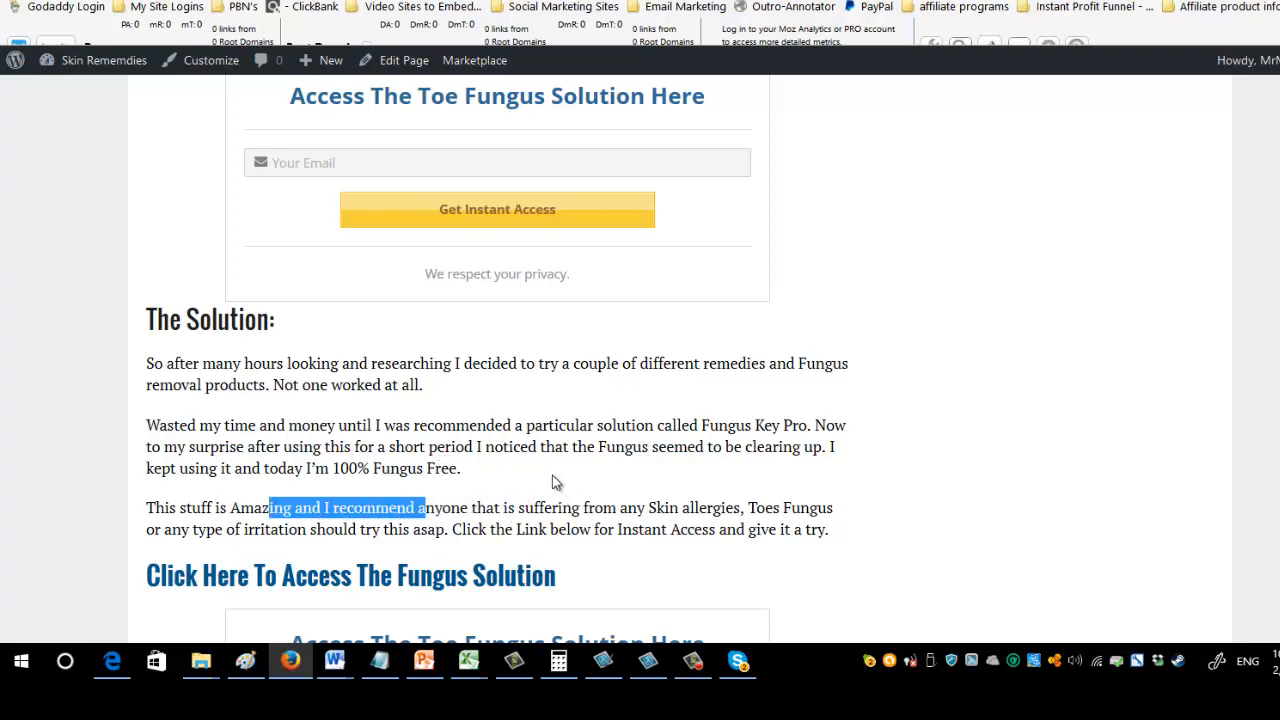
{"action": "scroll", "coordinate": [500, 430], "scroll_direction": "down", "scroll_amount": 2}
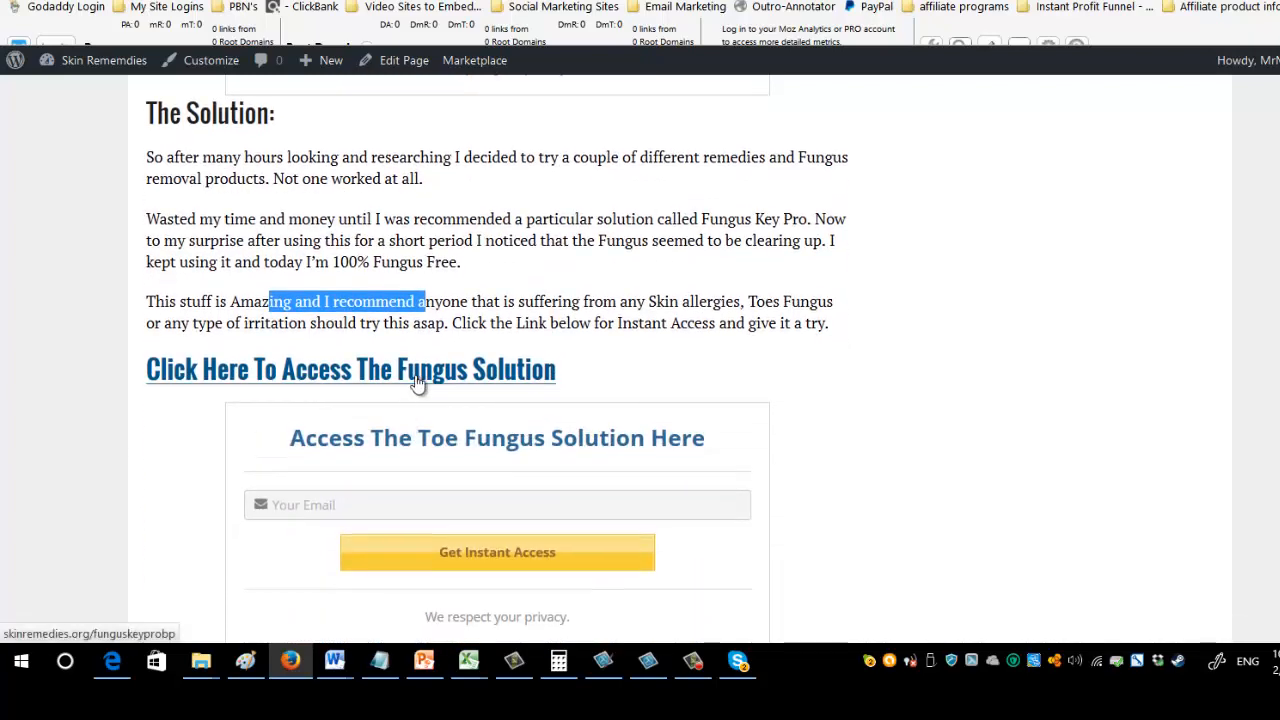
{"action": "scroll", "coordinate": [523, 437], "scroll_direction": "down", "scroll_amount": 1}
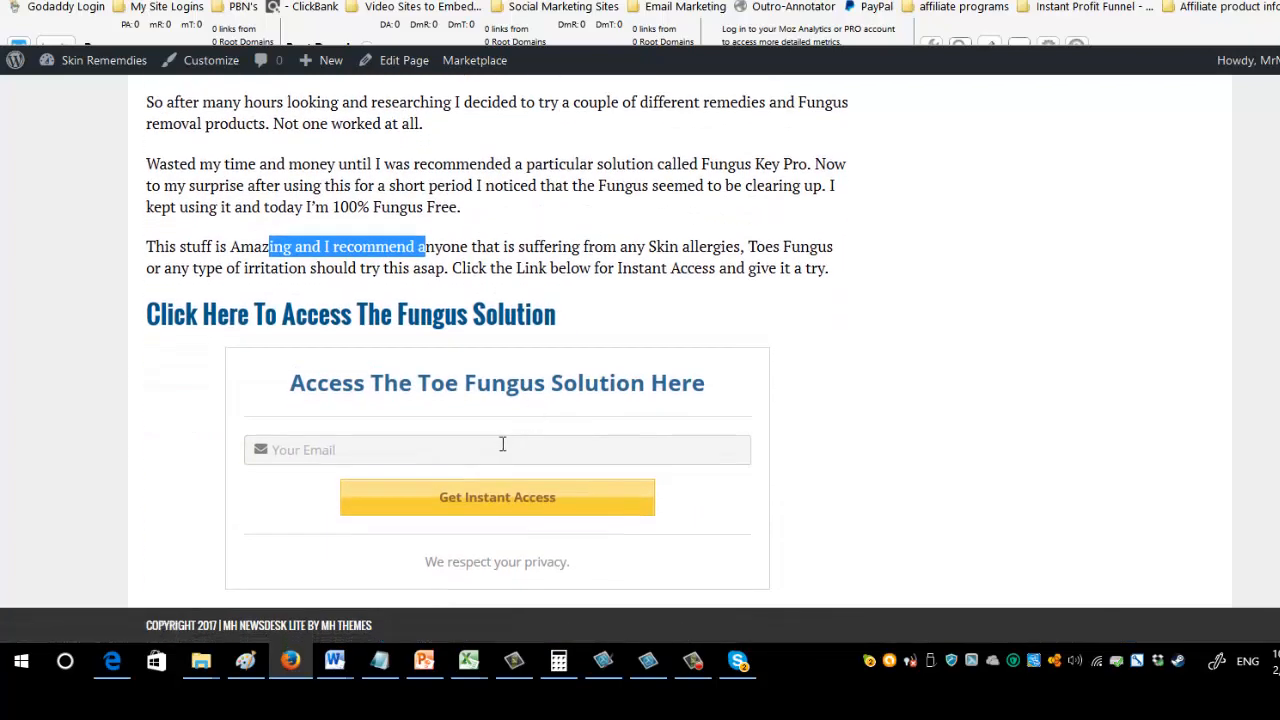
{"action": "scroll", "coordinate": [598, 464], "scroll_direction": "up", "scroll_amount": 4}
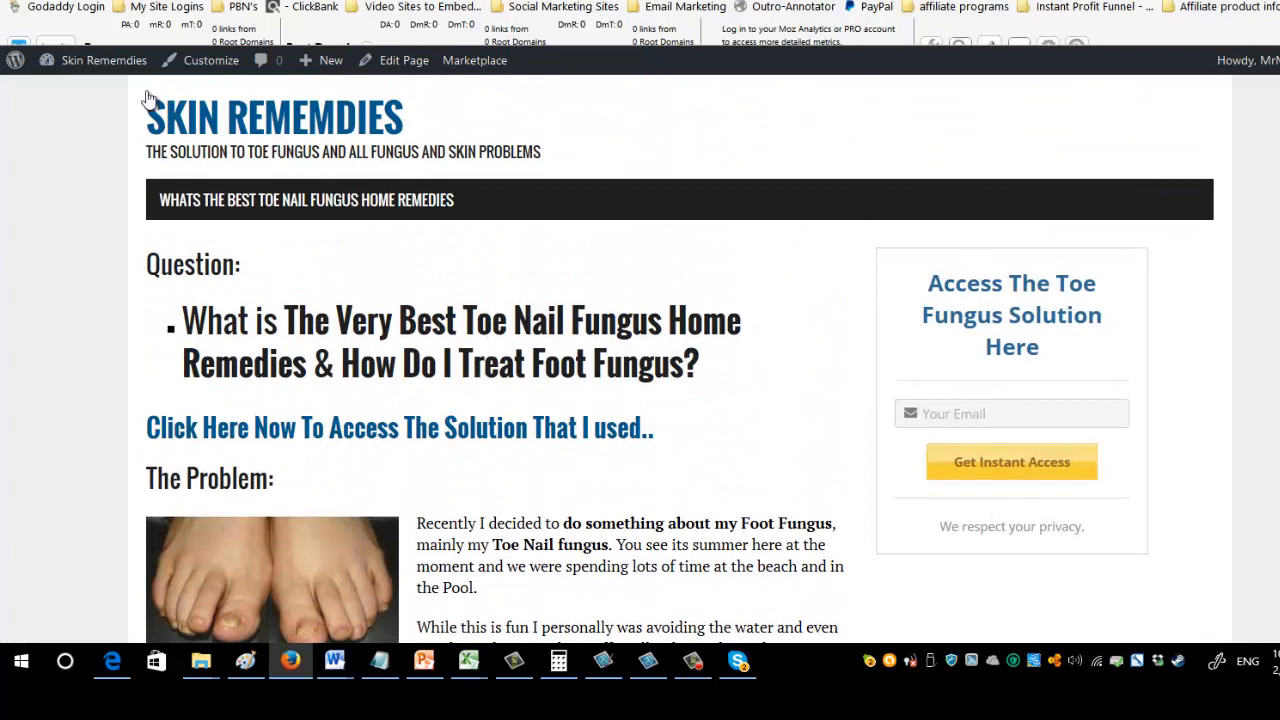
Check the site's widget areas and the Global Sidebar contents, and return to the live site to view the page.
{"action": "mouse_move", "coordinate": [100, 62]}
{"action": "left_click", "coordinate": [67, 147]}
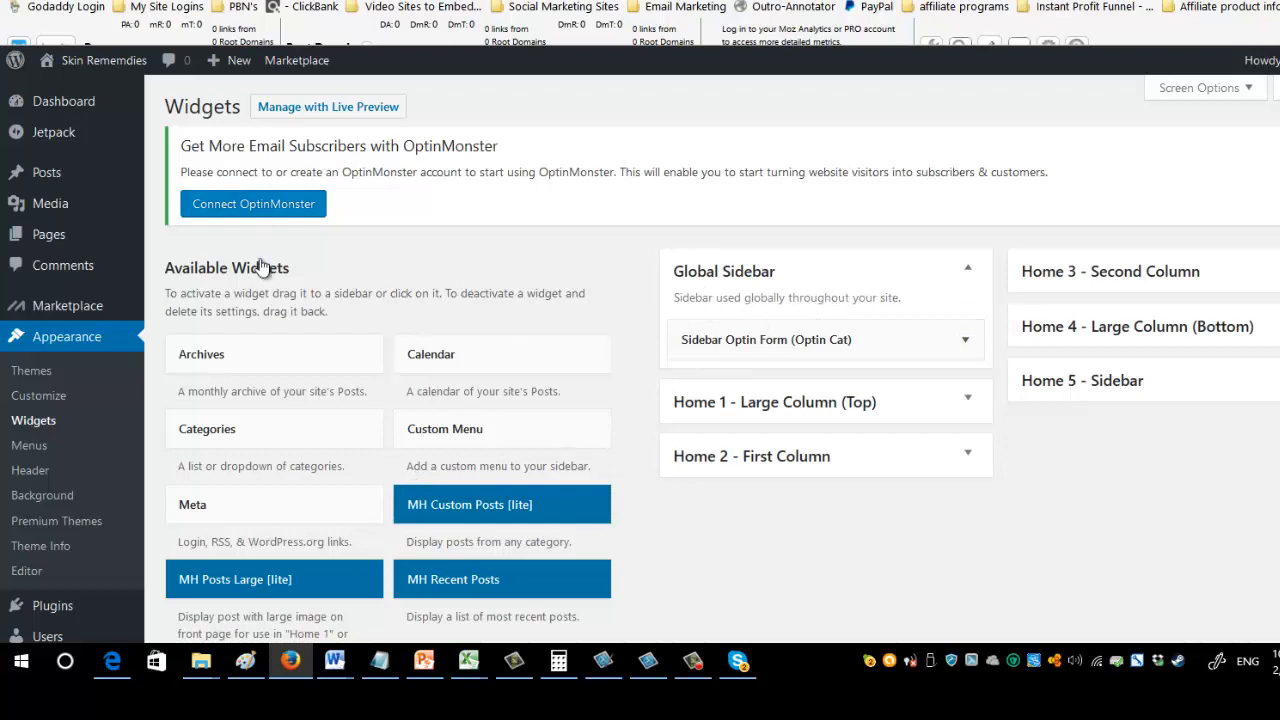
{"action": "mouse_move", "coordinate": [112, 60]}
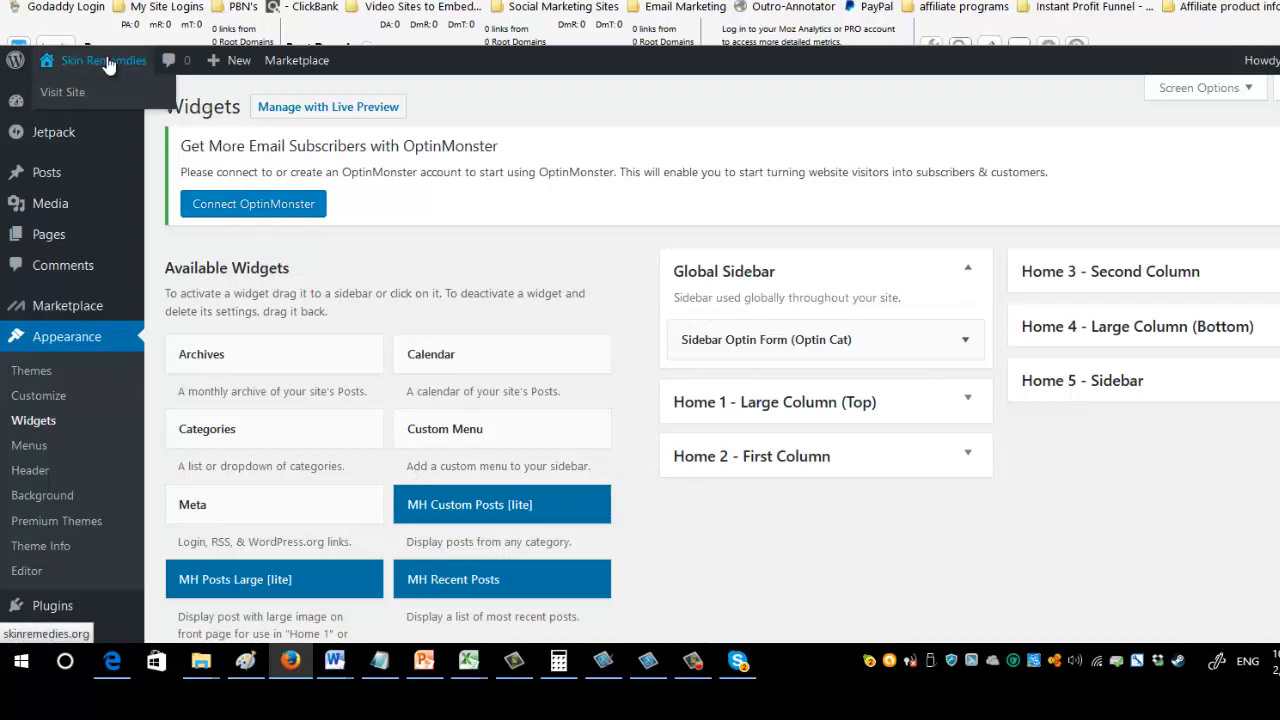
{"action": "left_click", "coordinate": [105, 62]}
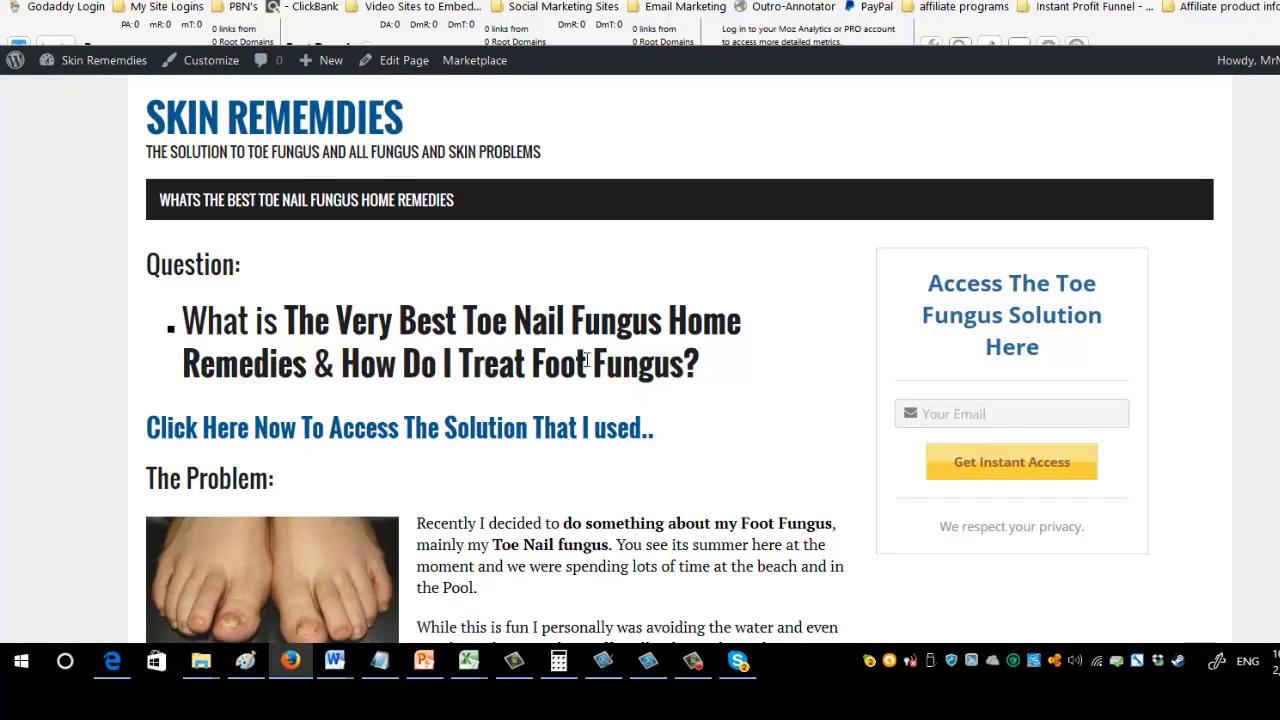
{"action": "scroll", "coordinate": [592, 370], "scroll_direction": "down", "scroll_amount": 2}
{"action": "scroll", "coordinate": [576, 362], "scroll_direction": "up", "scroll_amount": 2}
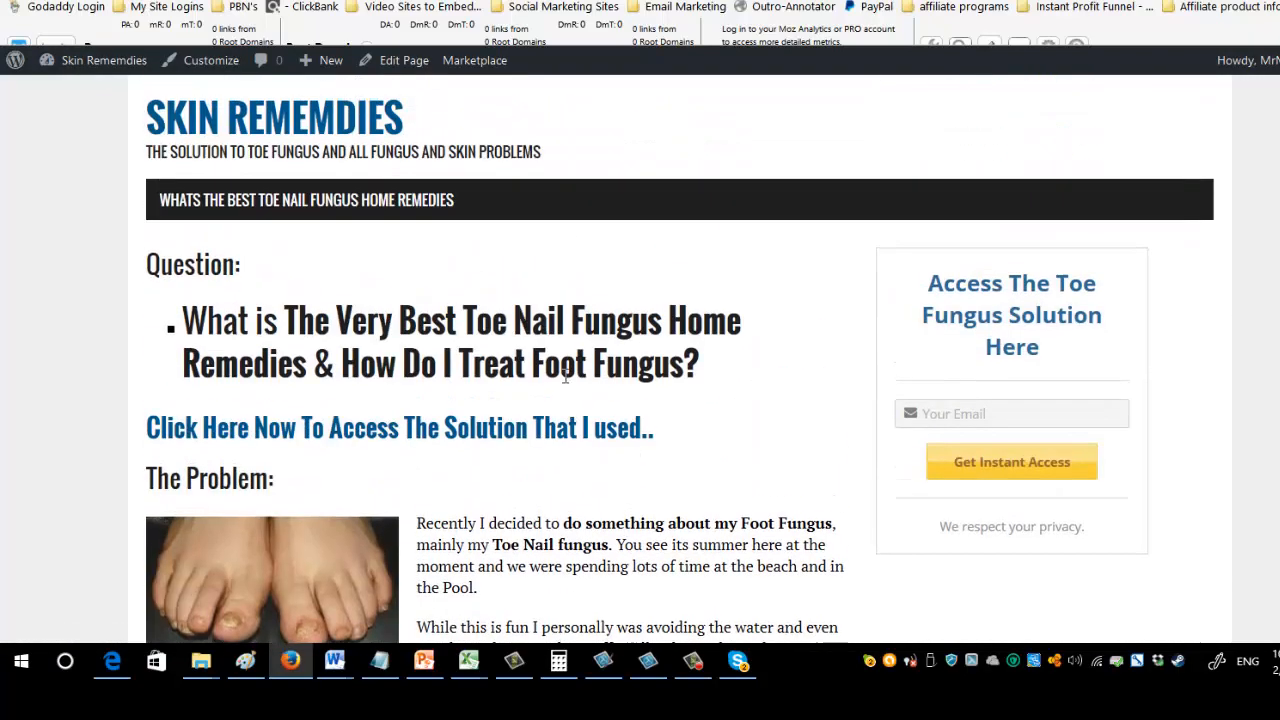